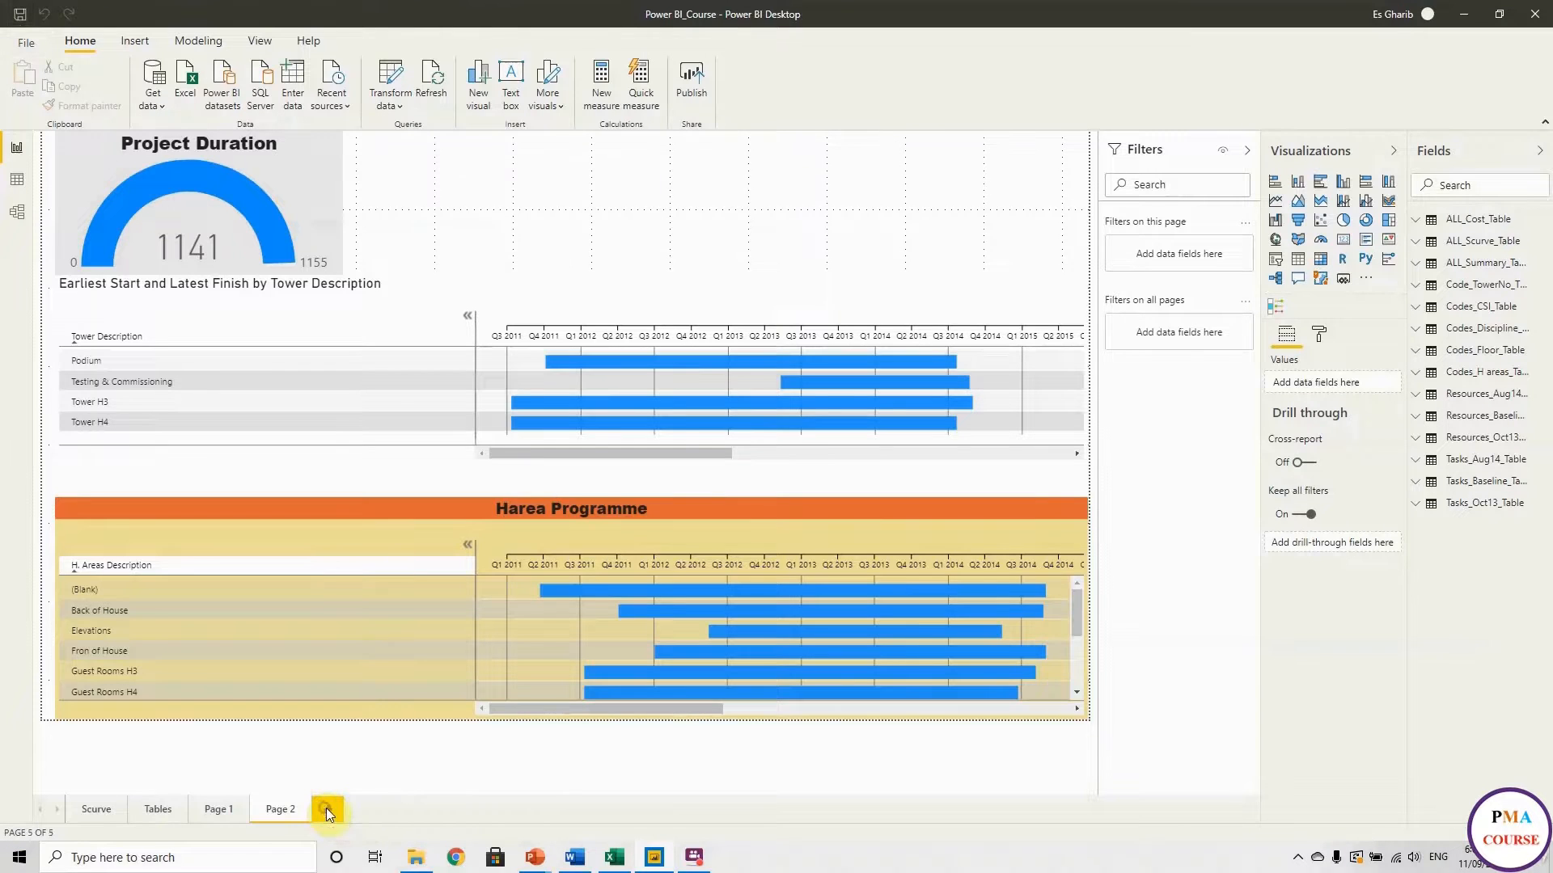
# Add a new report page, and display the last columns of Tasks_Aug14_Table in the data view with a wider field list.
pyautogui.click(326, 807)
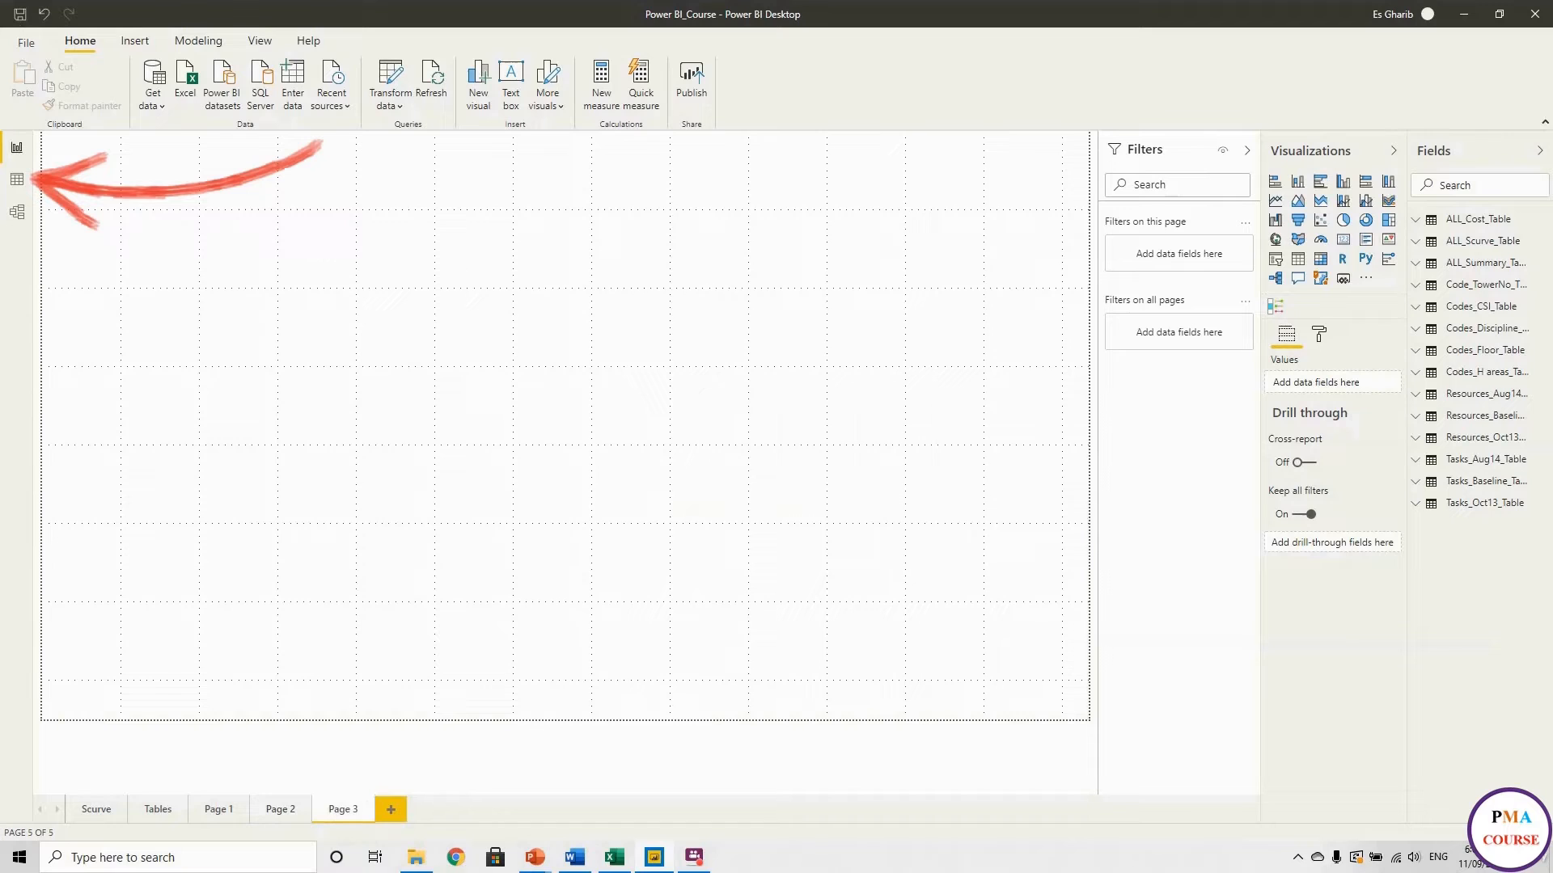
pyautogui.click(16, 179)
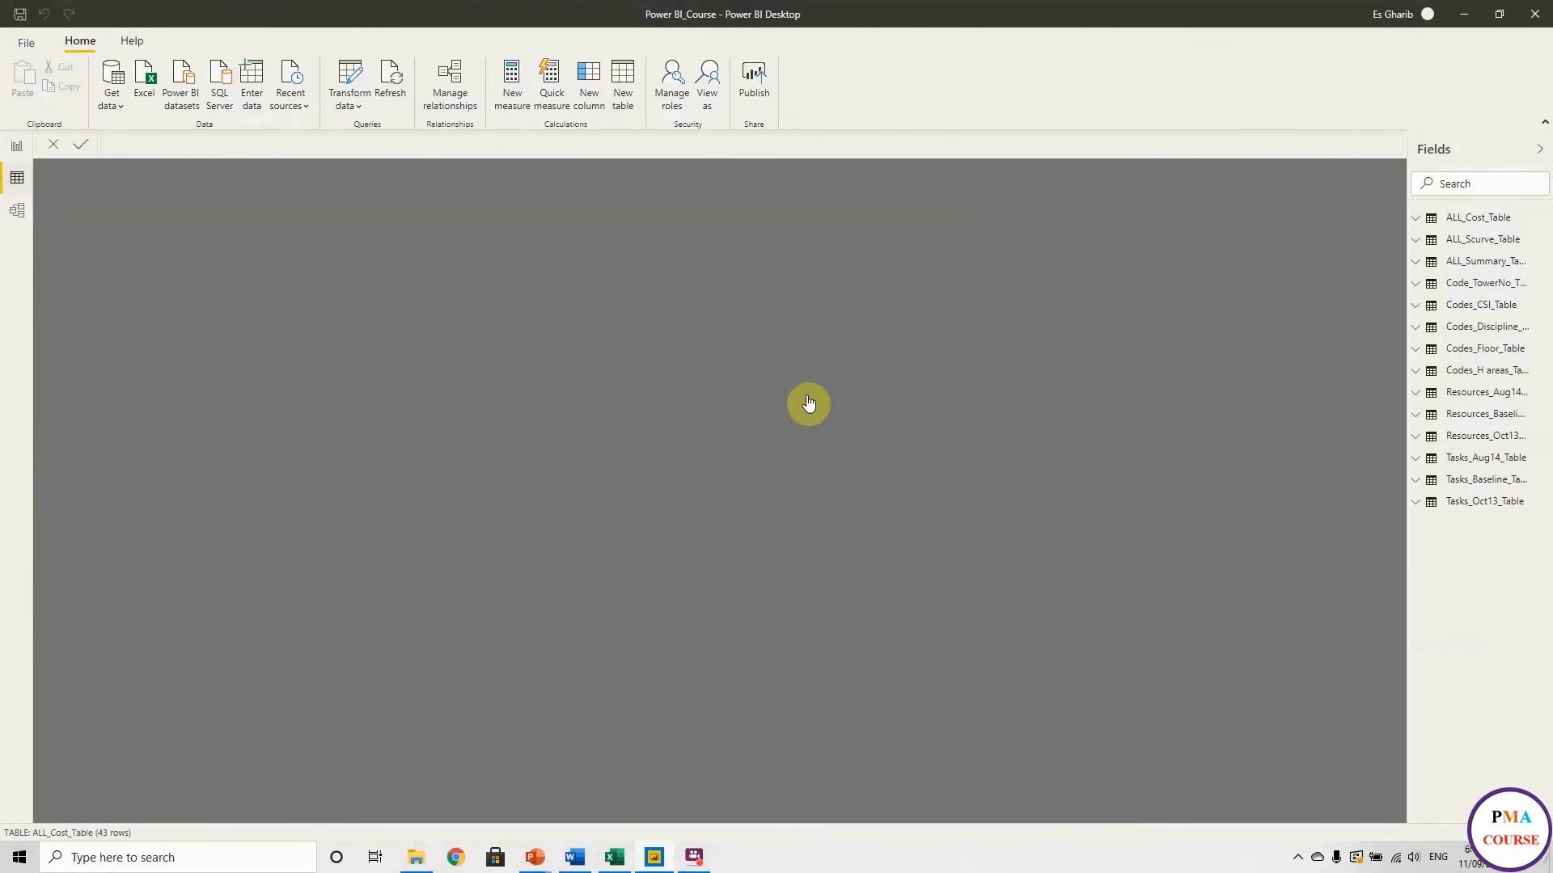
pyautogui.moveTo(1408, 501); pyautogui.dragTo(1229, 490)
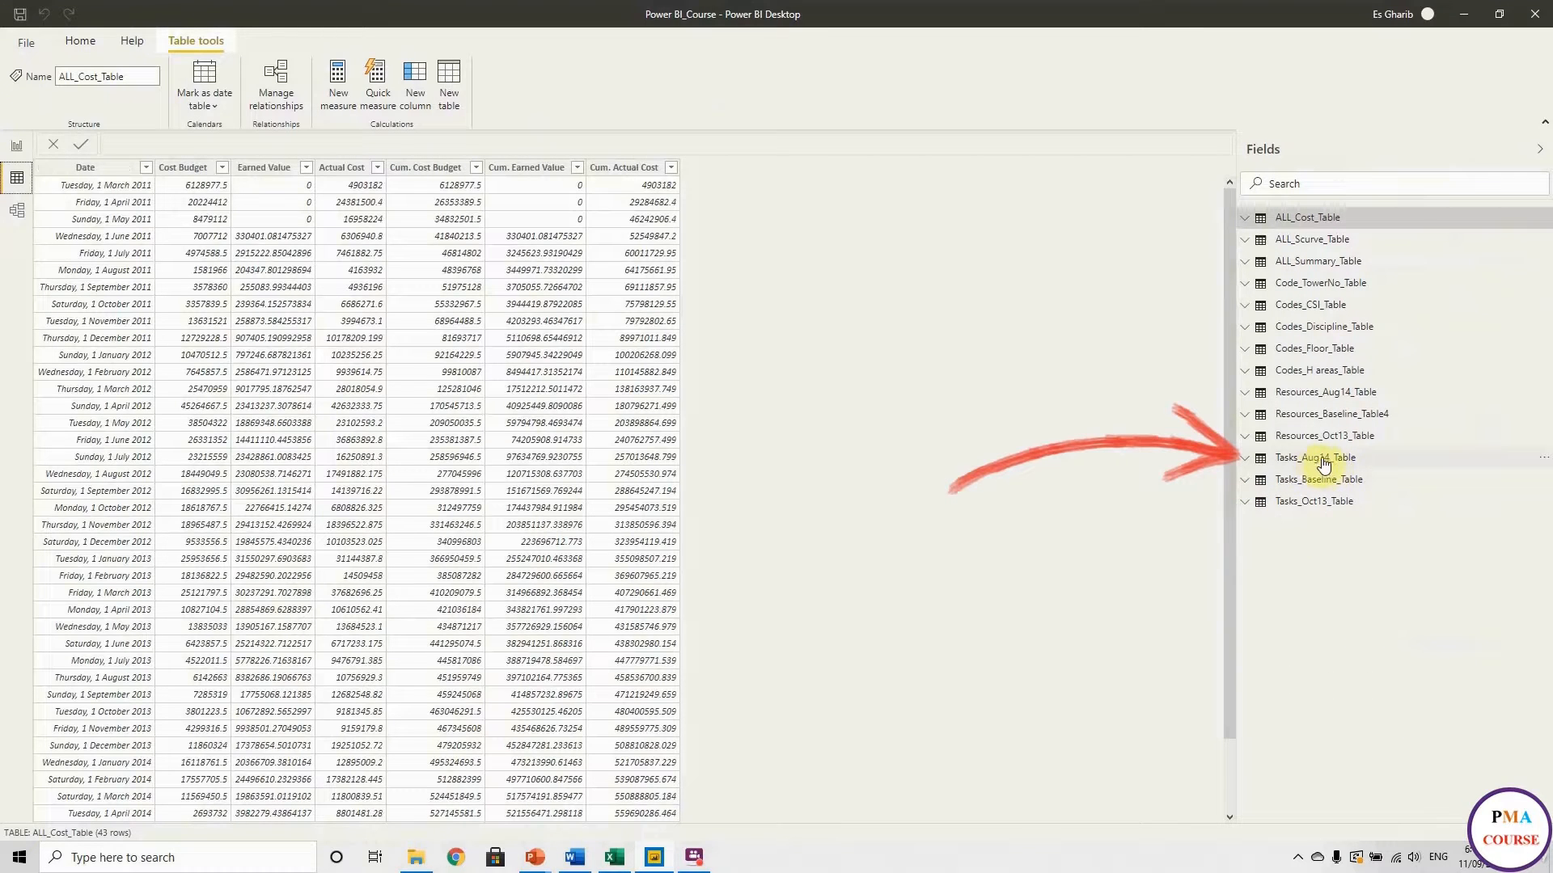
pyautogui.click(1289, 458)
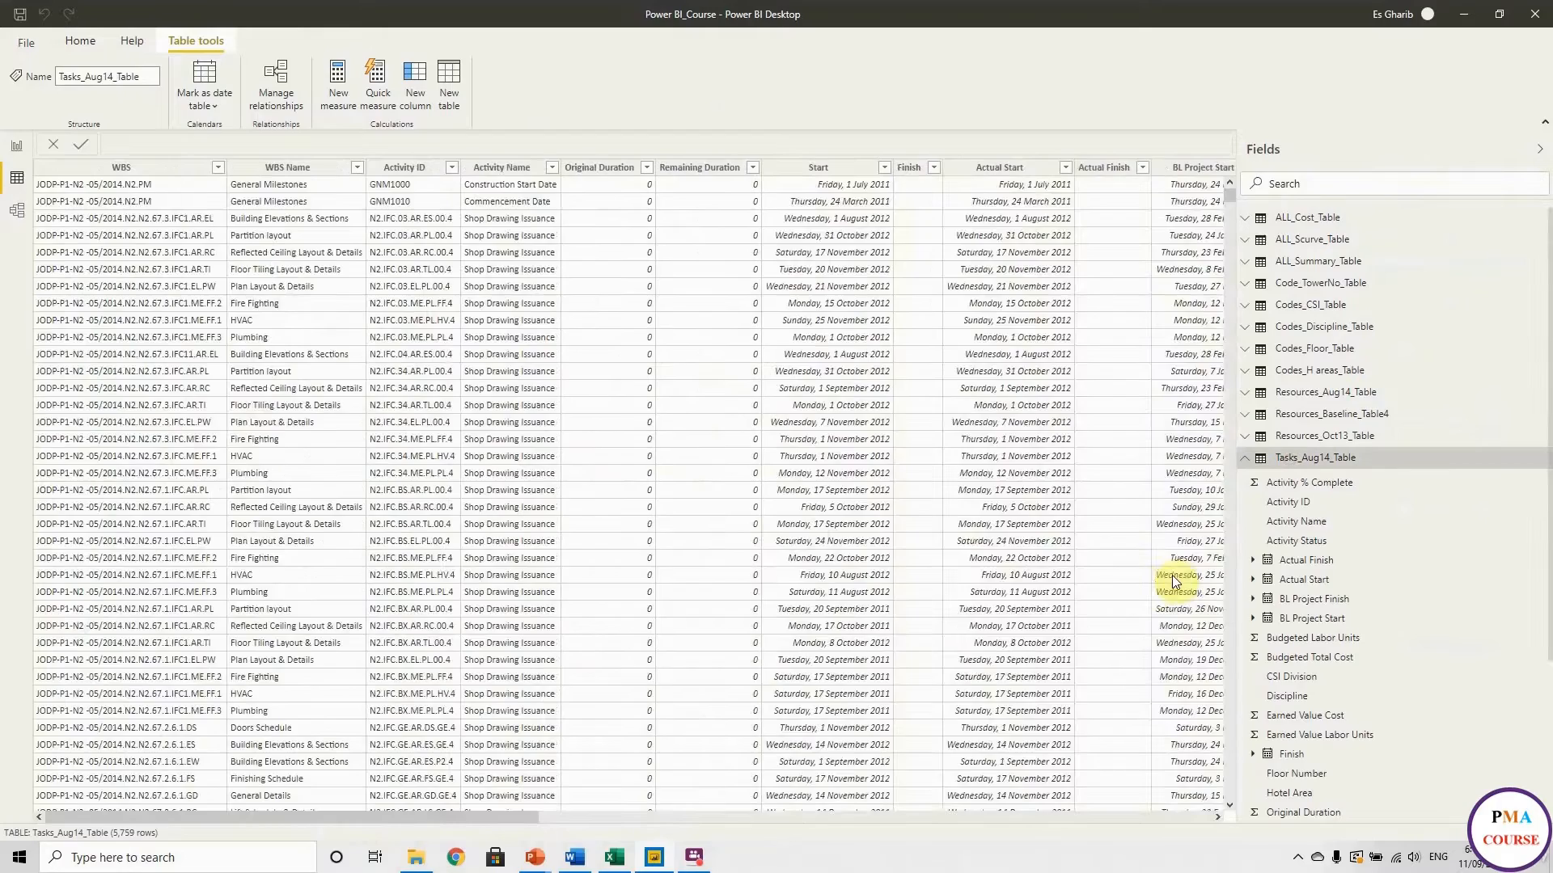
pyautogui.click(472, 814)
pyautogui.hscroll(5, 1112, 749)
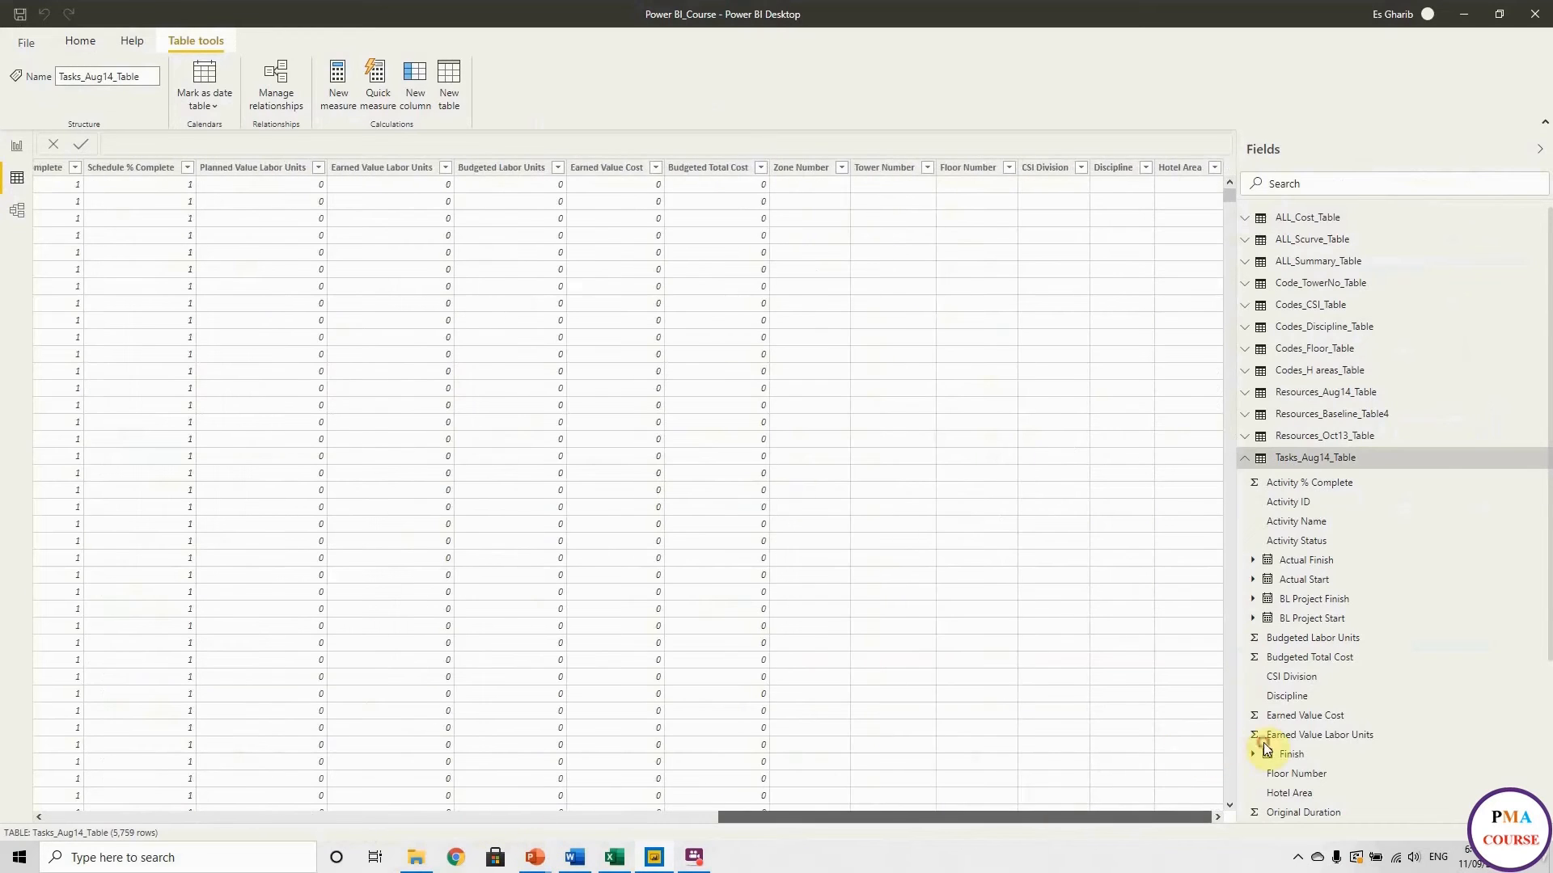
# Add a calculated column to Tasks_Aug14_Table: EV = Tasks_Aug14_Table[Activity % Complete] * Tasks_Aug14_Table[Budgeted Labor Units].
pyautogui.click(1543, 461)
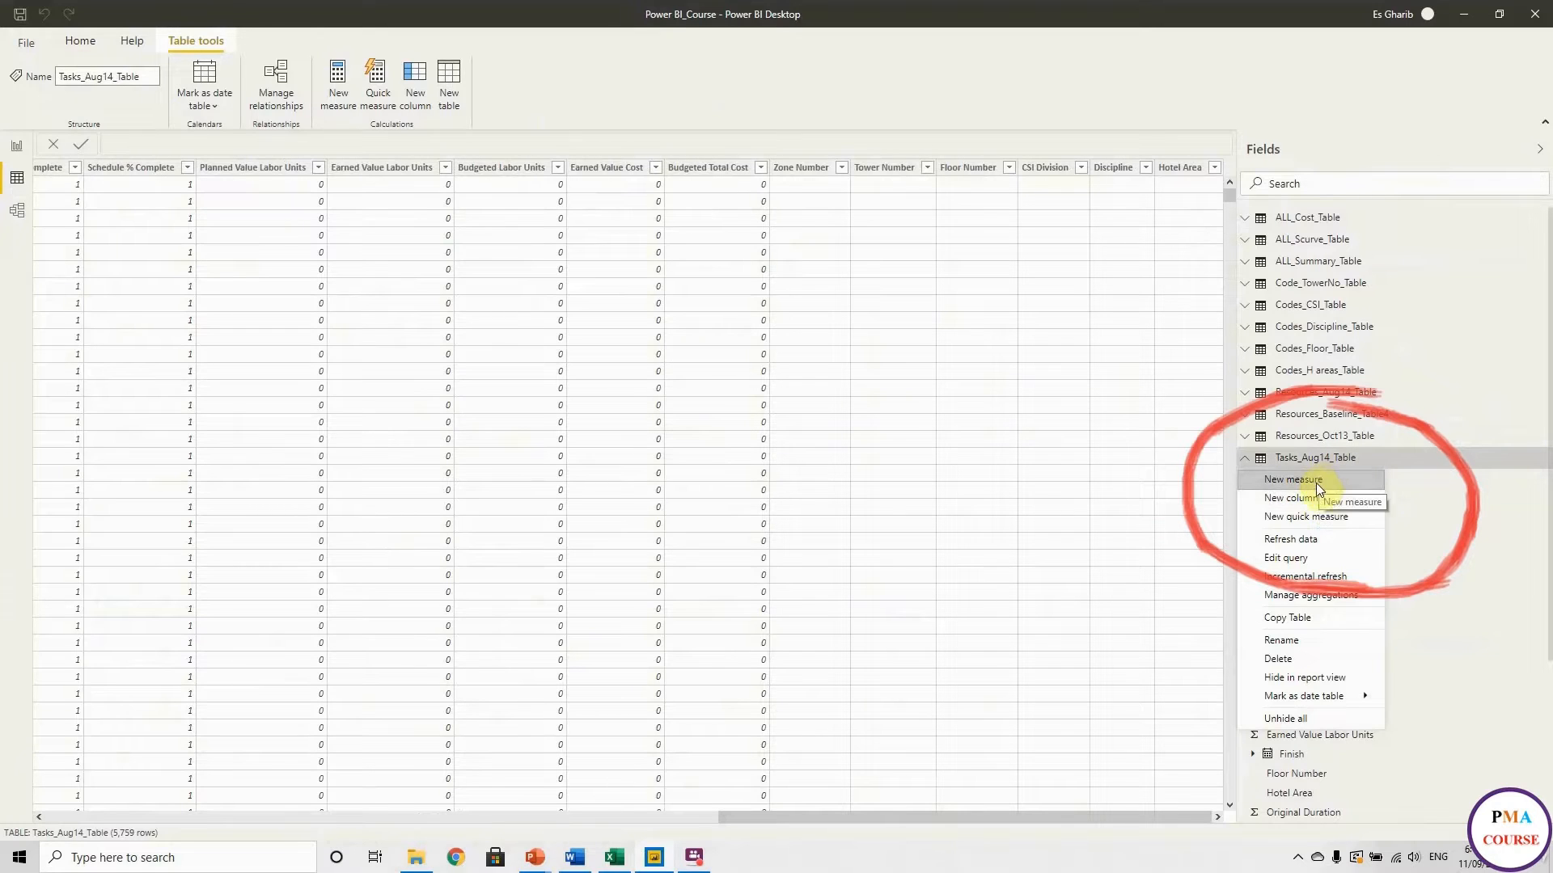
pyautogui.click(546, 105)
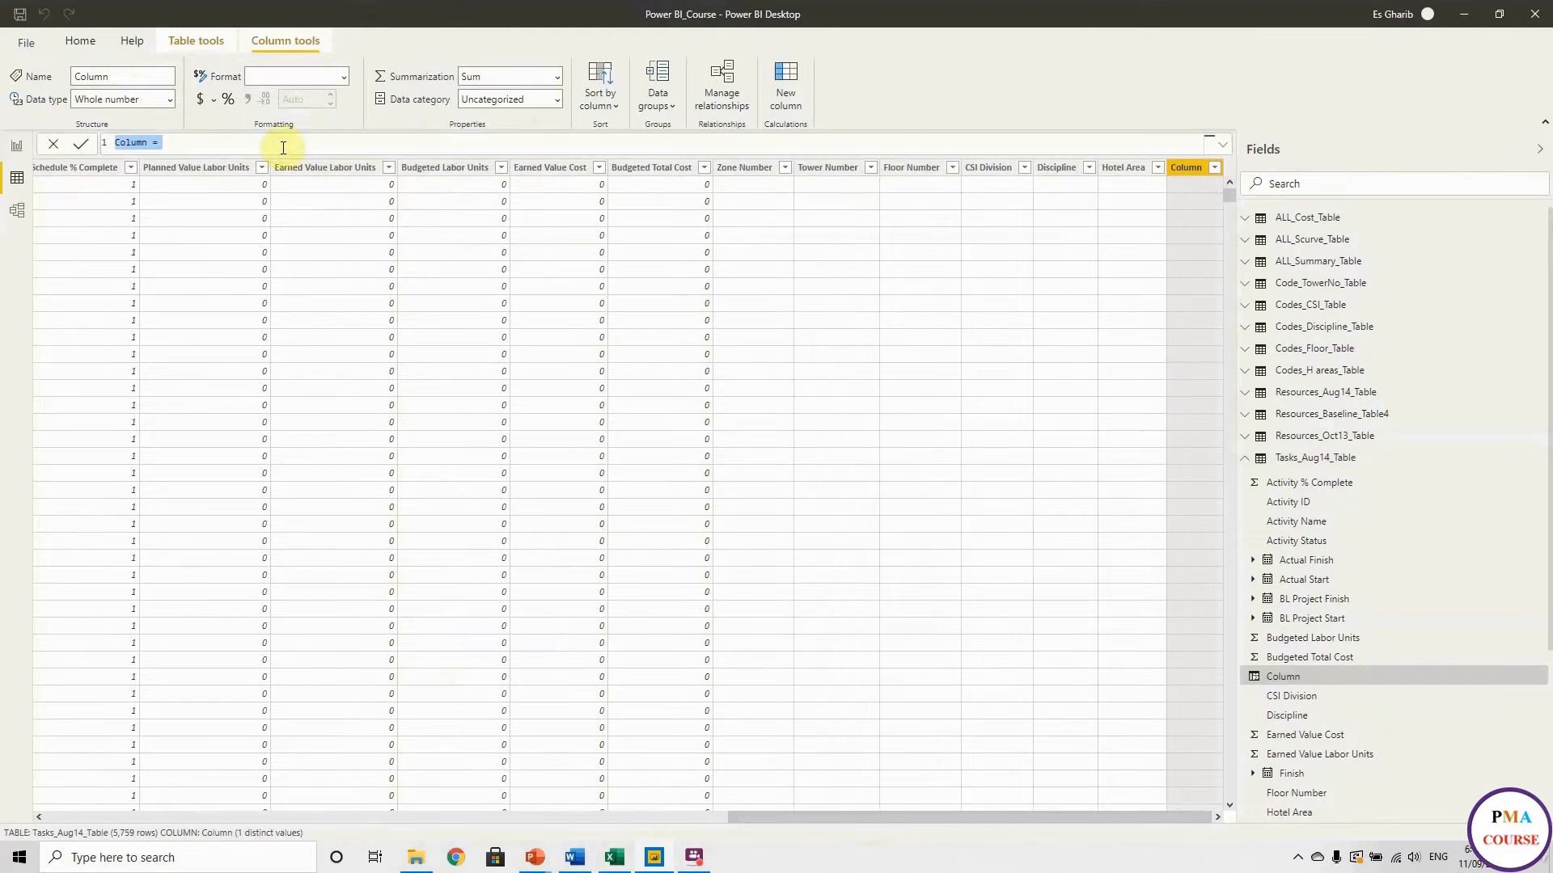
pyautogui.doubleClick(139, 143)
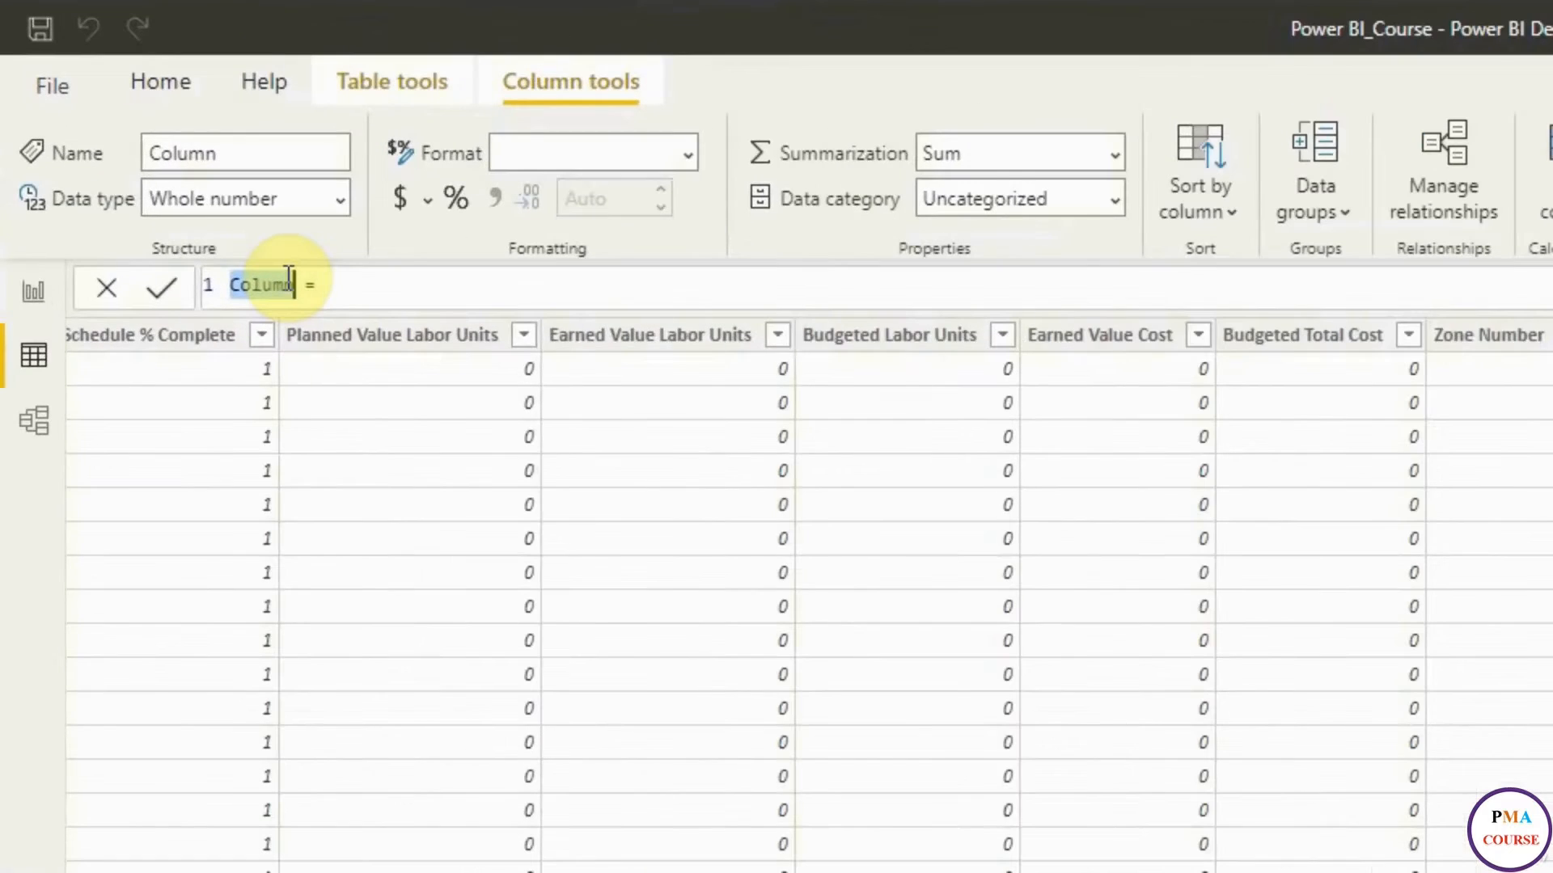
pyautogui.write('EV =')
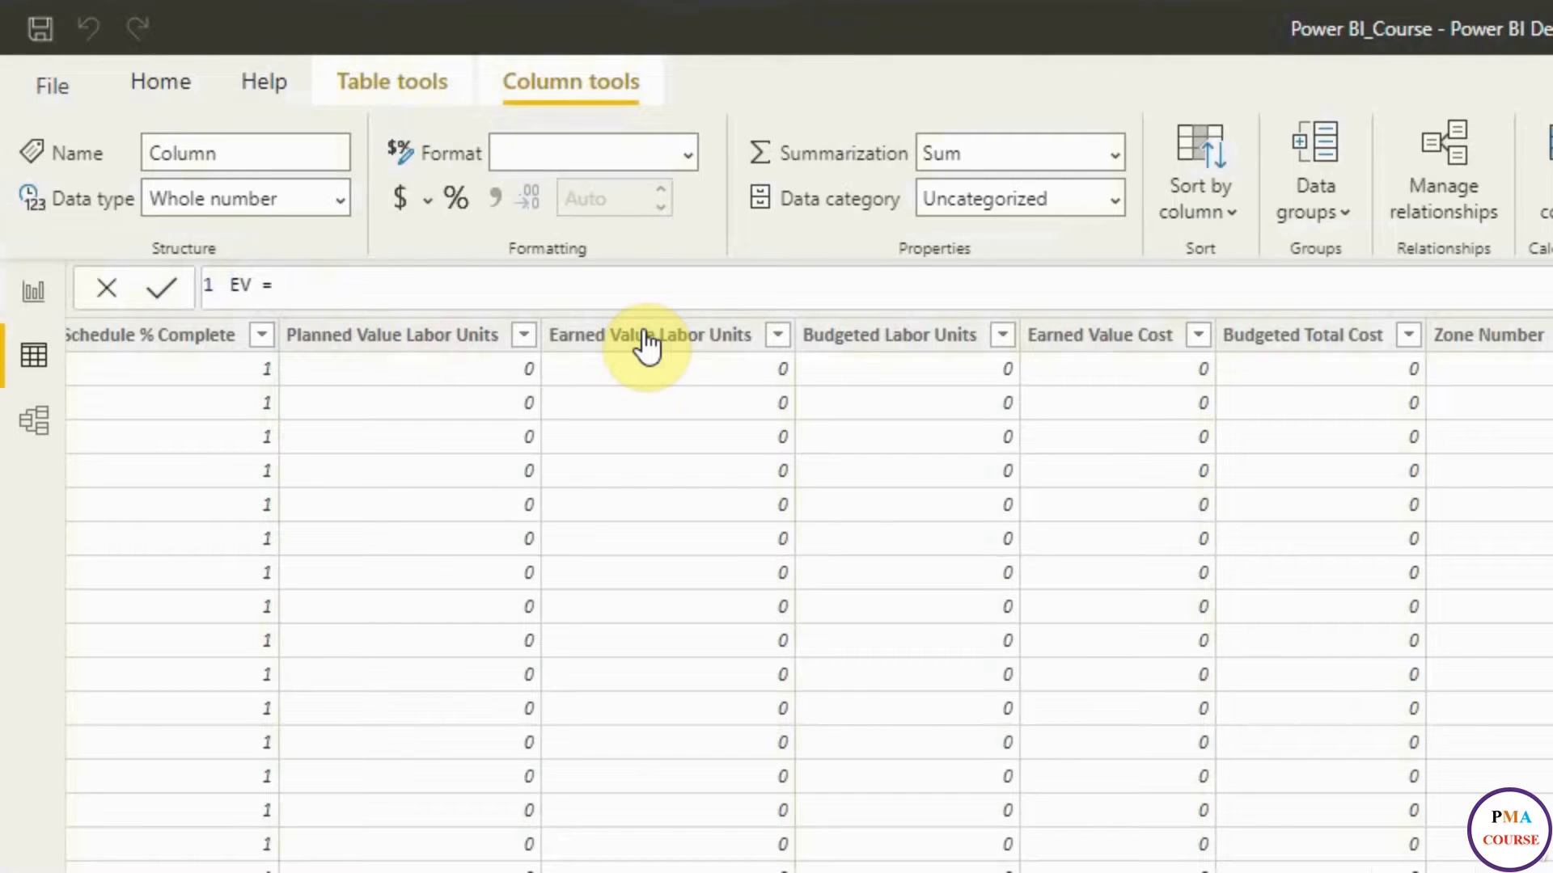
pyautogui.write('acti')
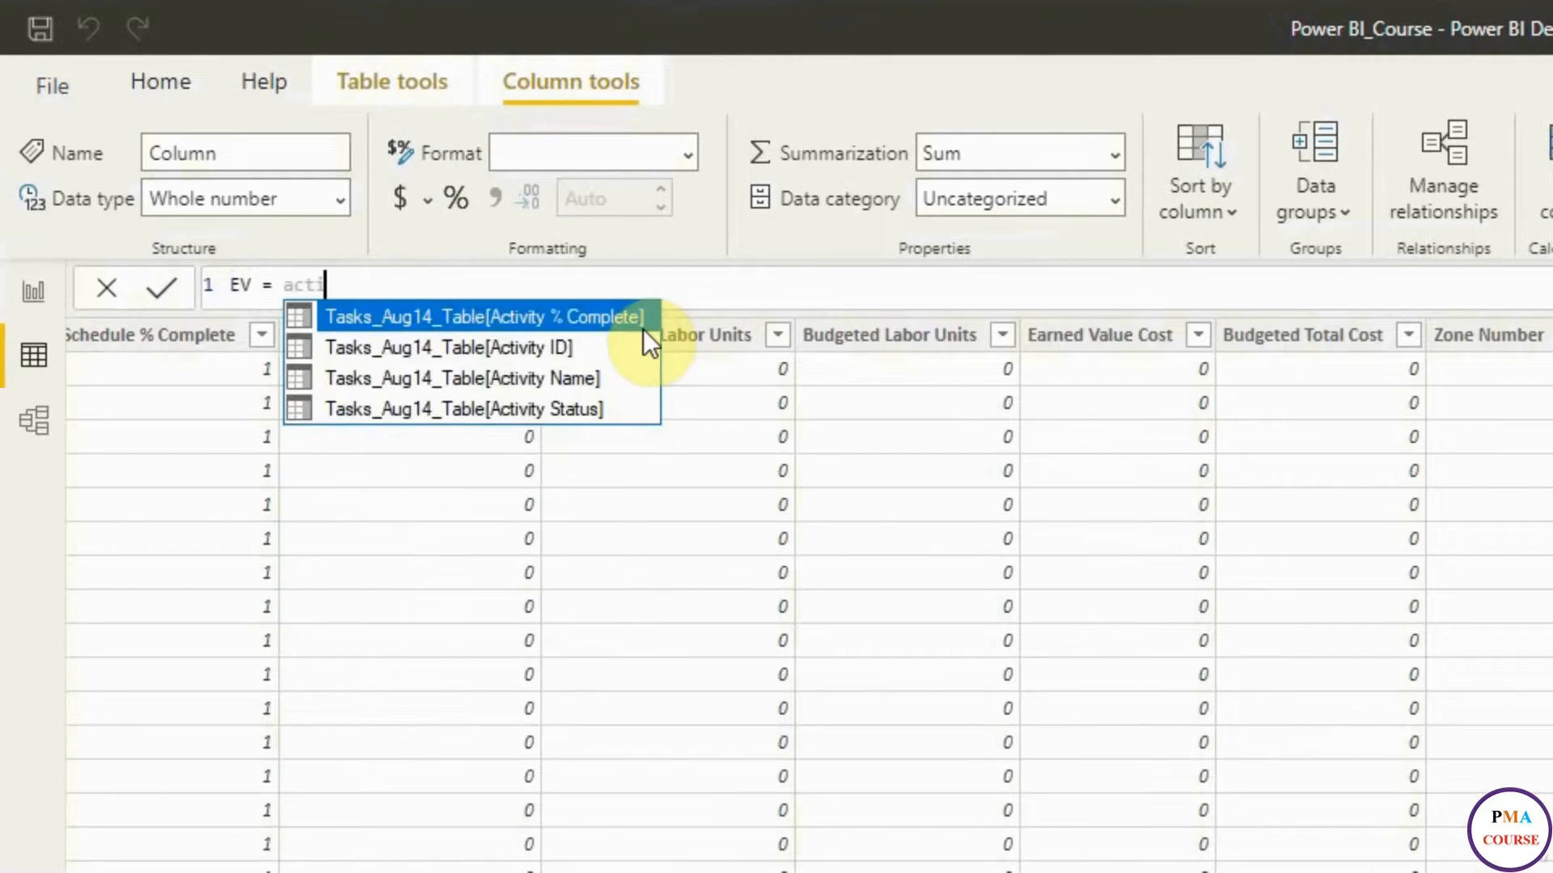
pyautogui.click(576, 313)
pyautogui.click(735, 297)
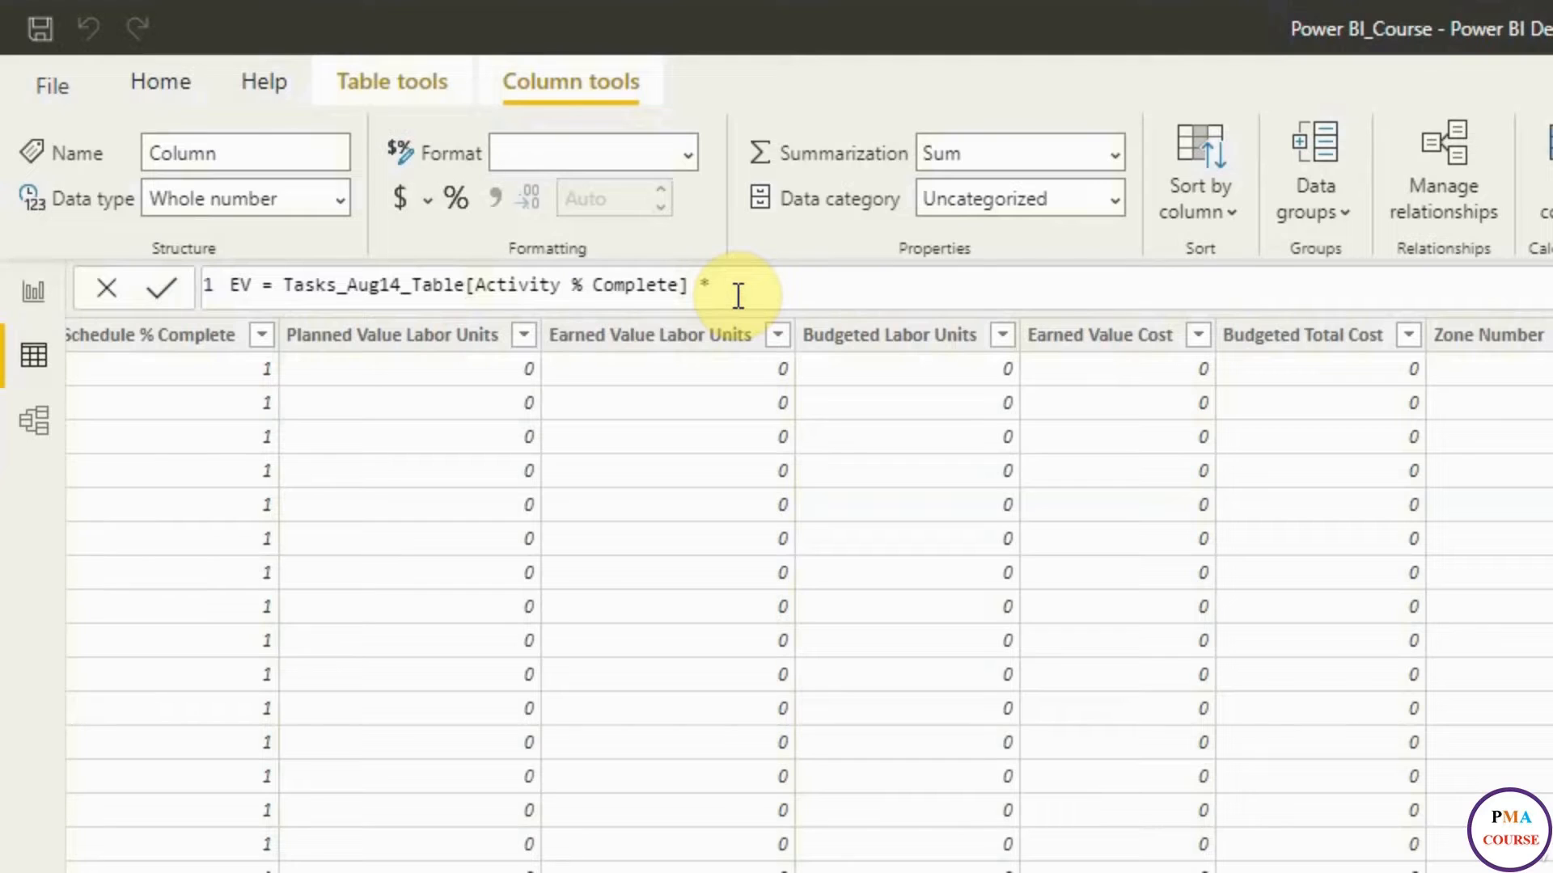
pyautogui.write('* budget')
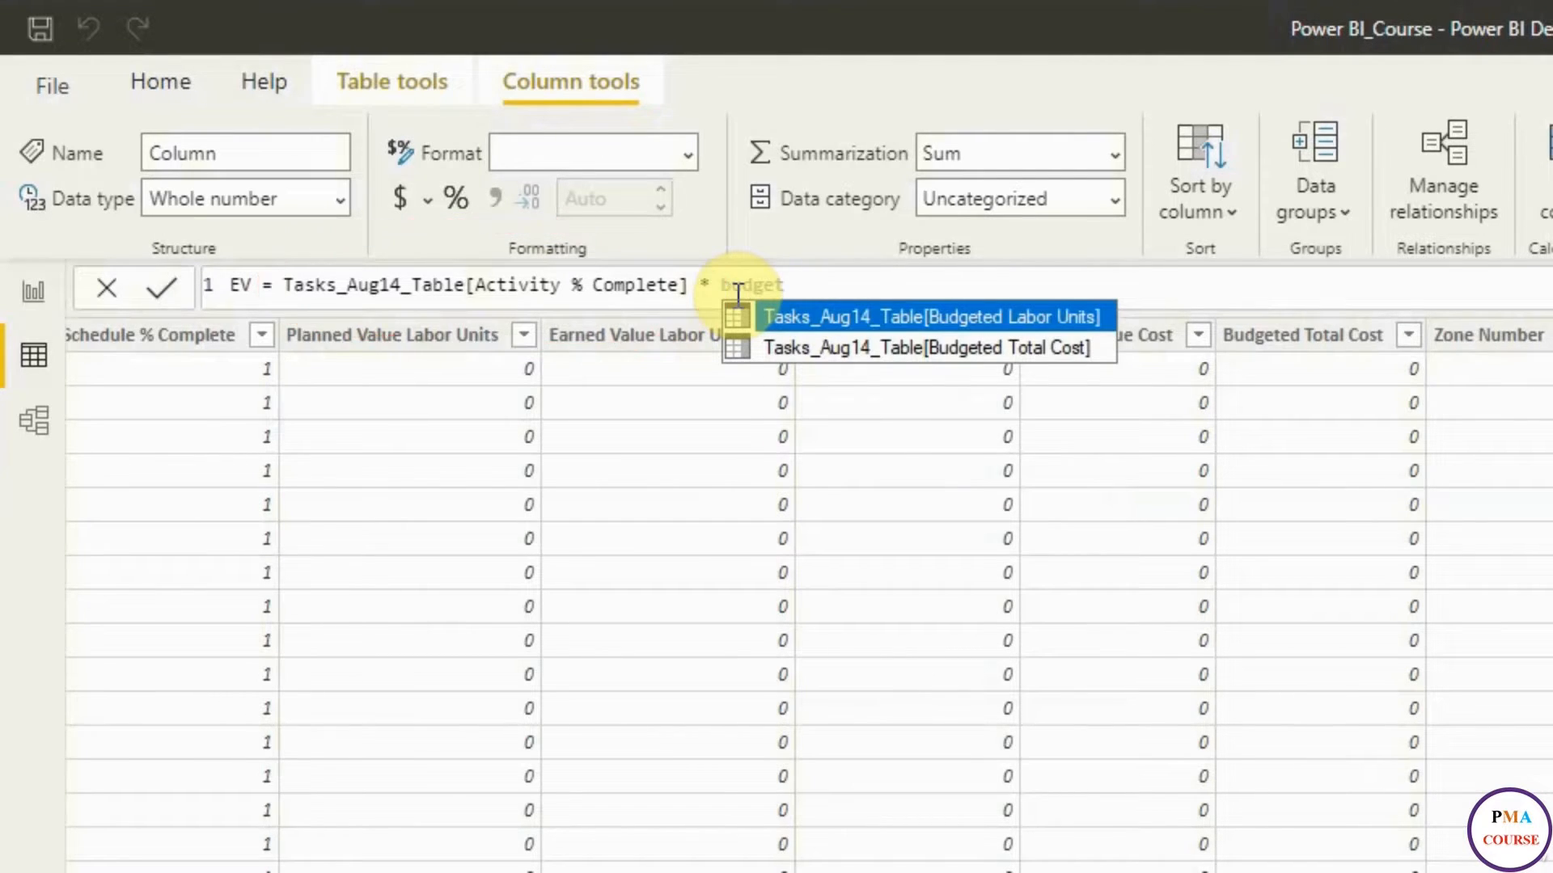
pyautogui.click(1030, 318)
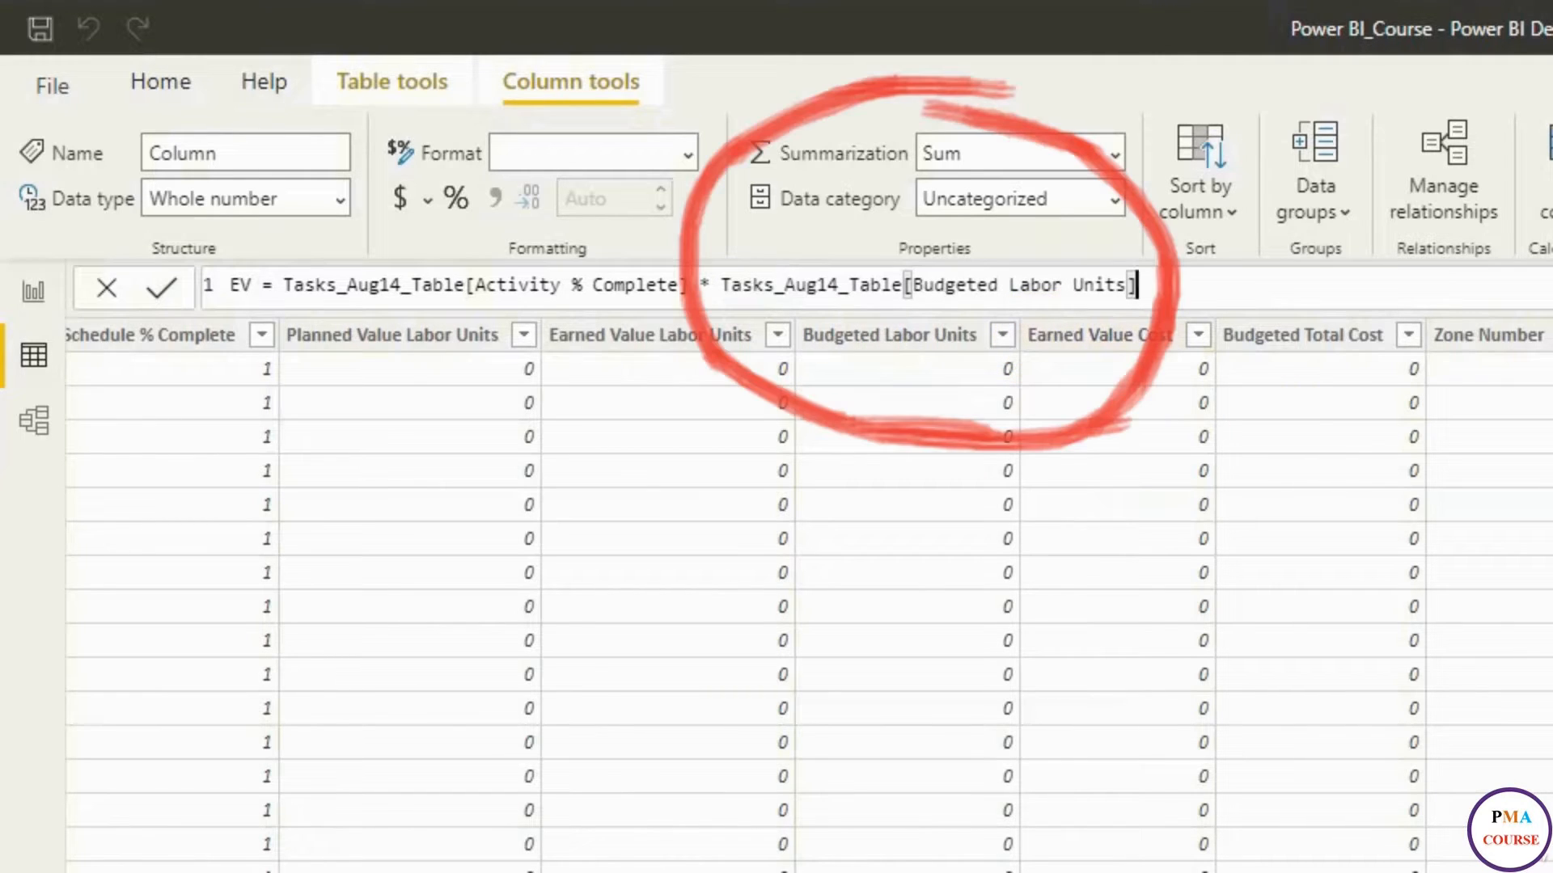
pyautogui.click(162, 288)
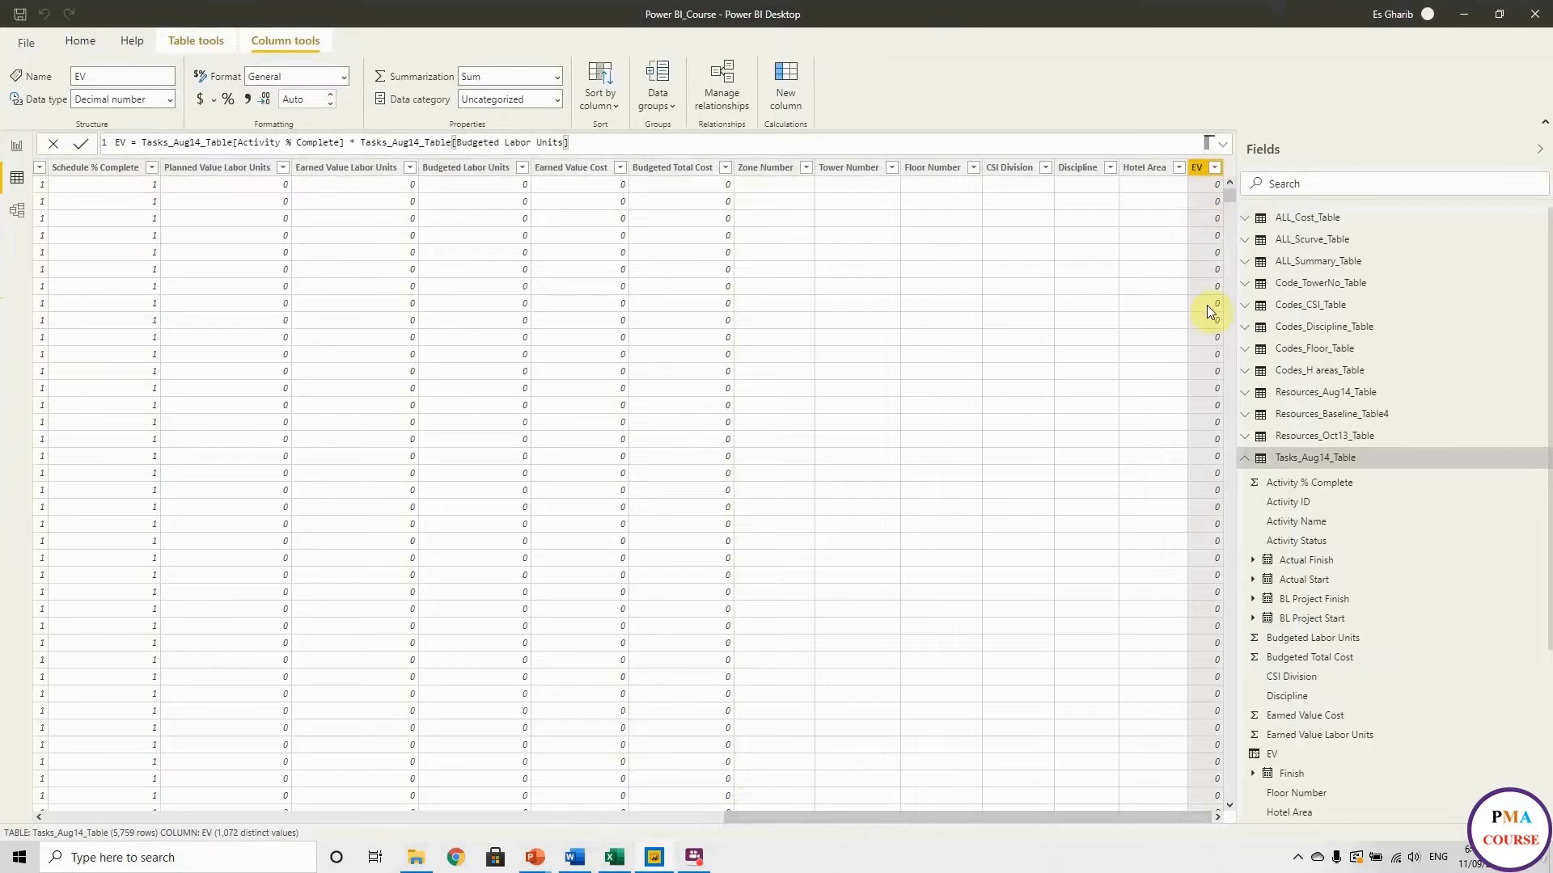
# Filter the EV column to exclude 0 and review the remaining rows.
pyautogui.scroll(-5, 1196, 330)
pyautogui.scroll(5, 1188, 319)
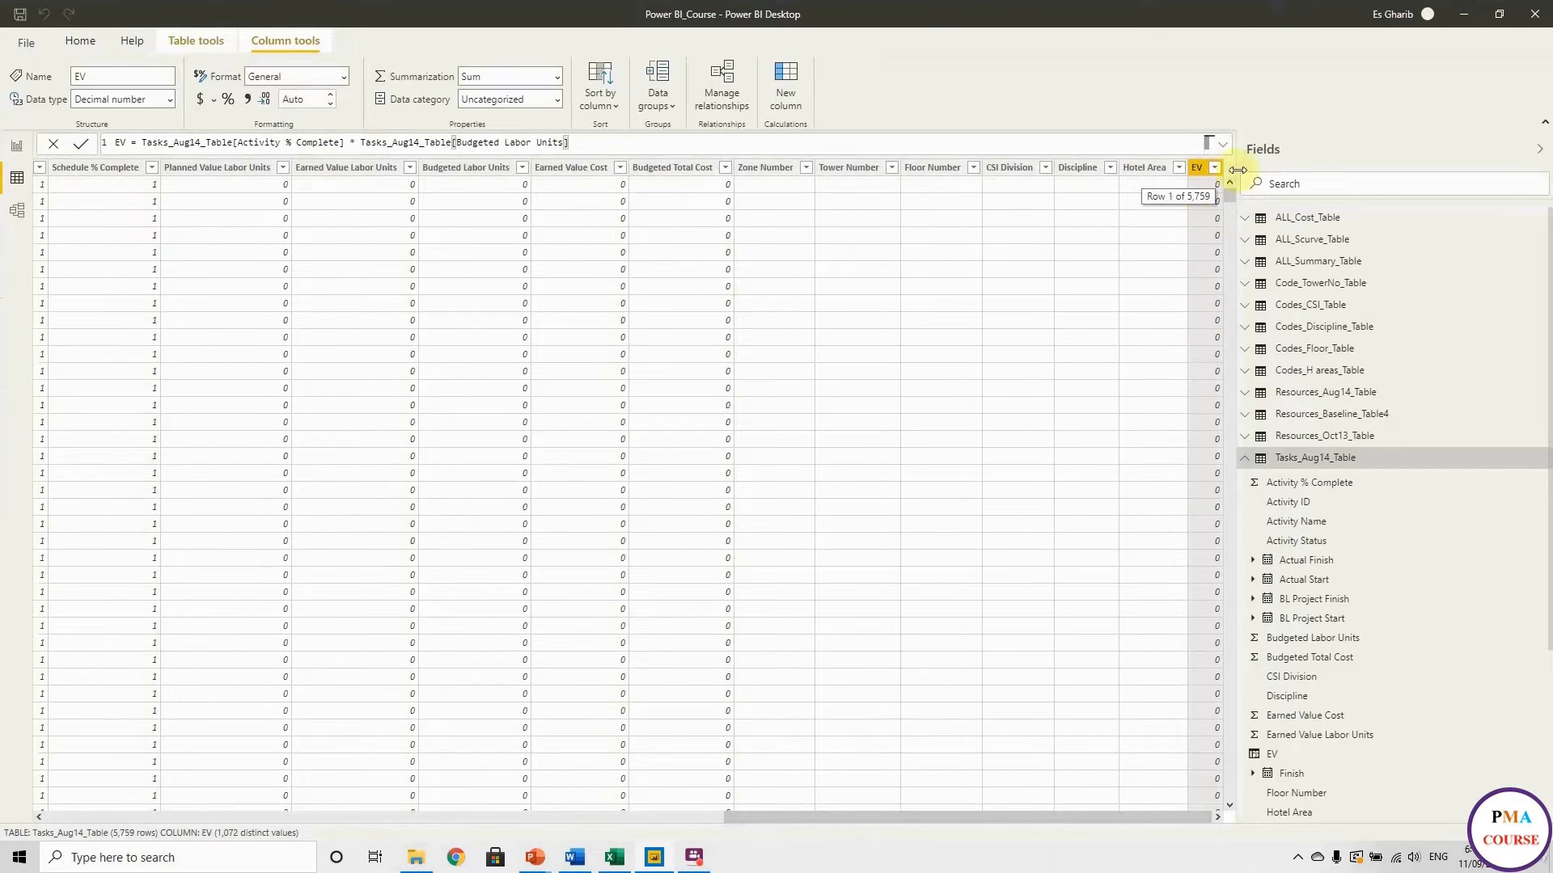
pyautogui.click(1215, 169)
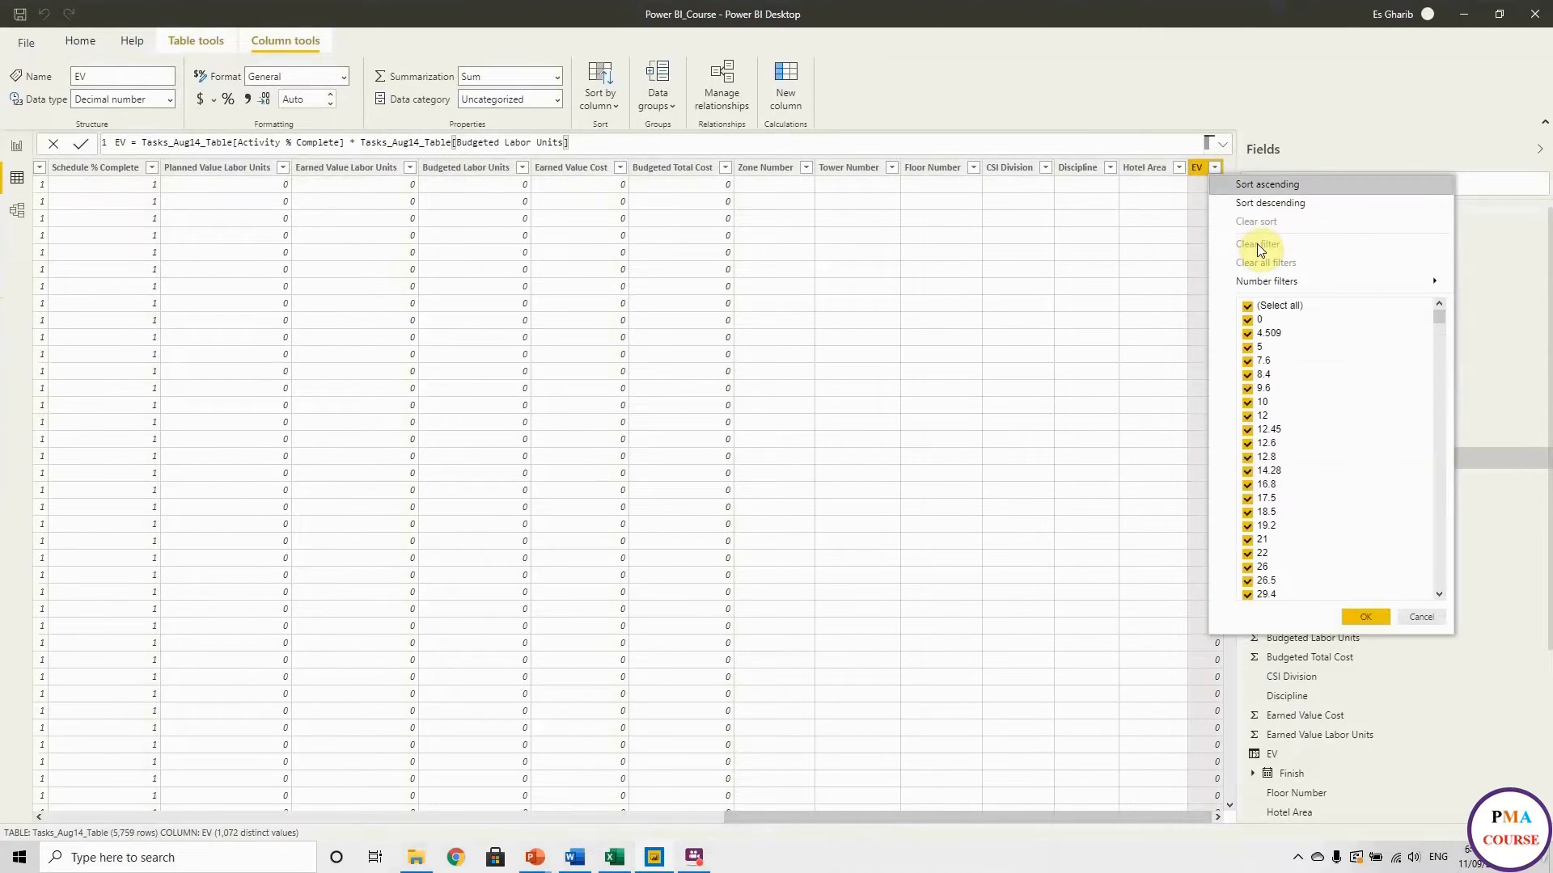
pyautogui.click(1249, 321)
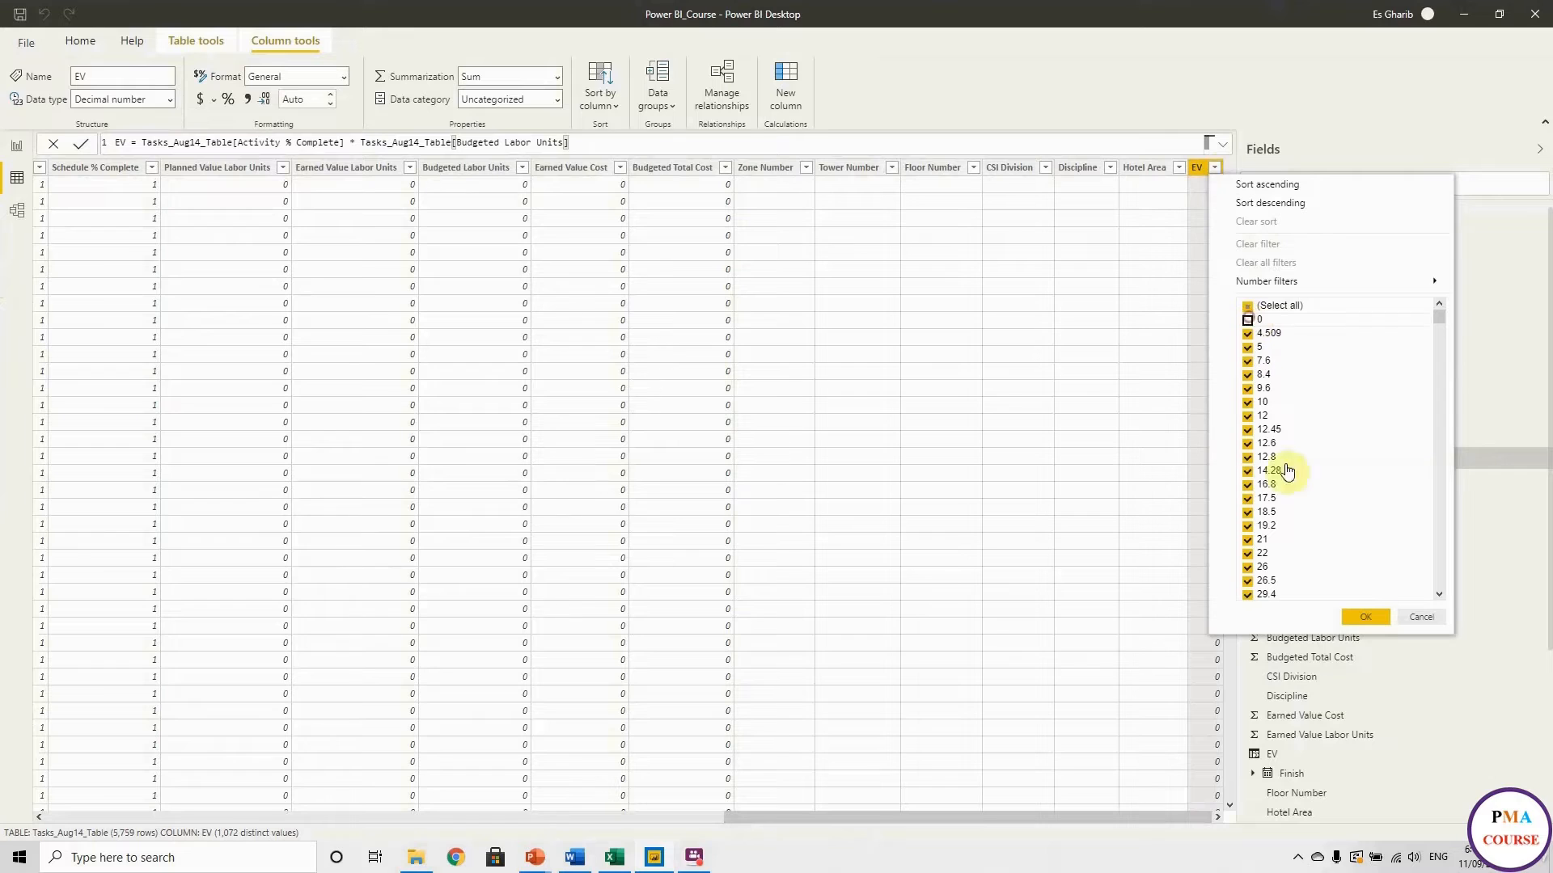
pyautogui.click(1356, 616)
pyautogui.scroll(-20, 1192, 367)
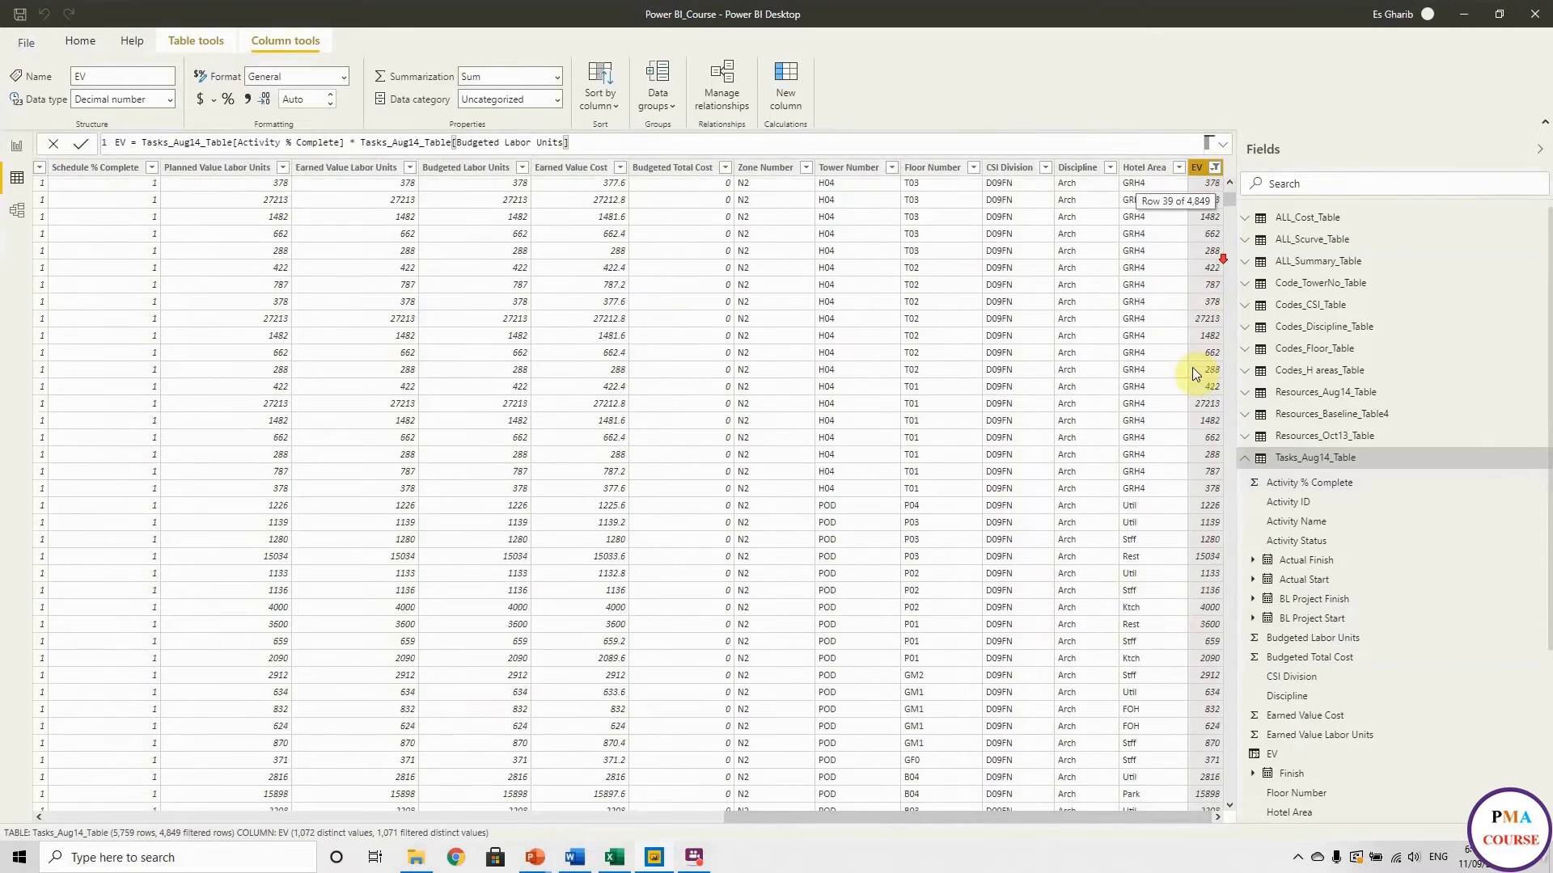
pyautogui.scroll(9, 1195, 586)
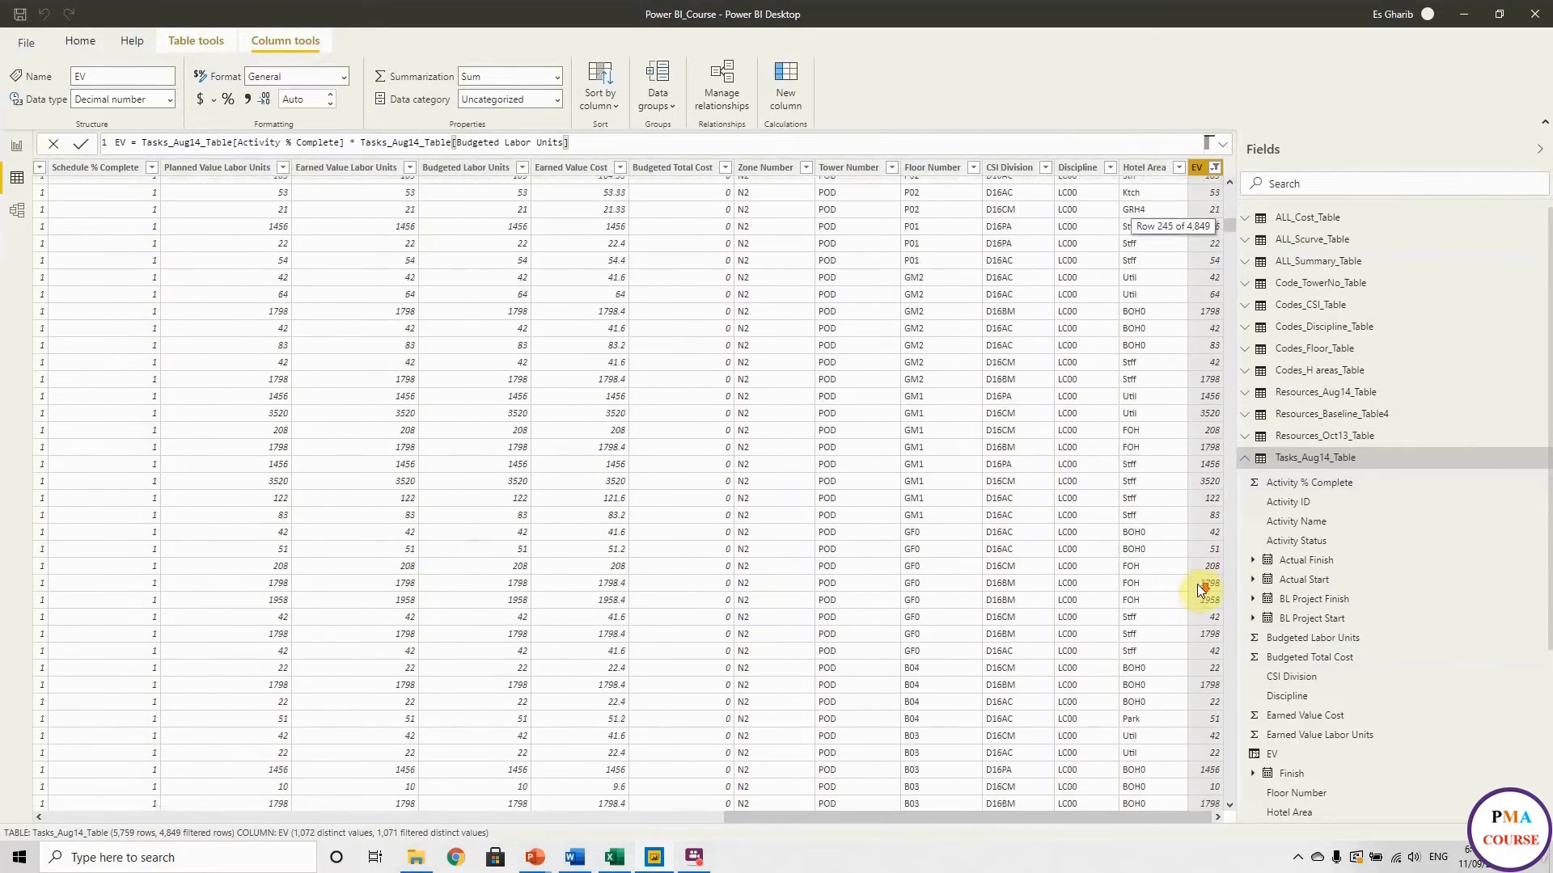
pyautogui.scroll(10, 1194, 585)
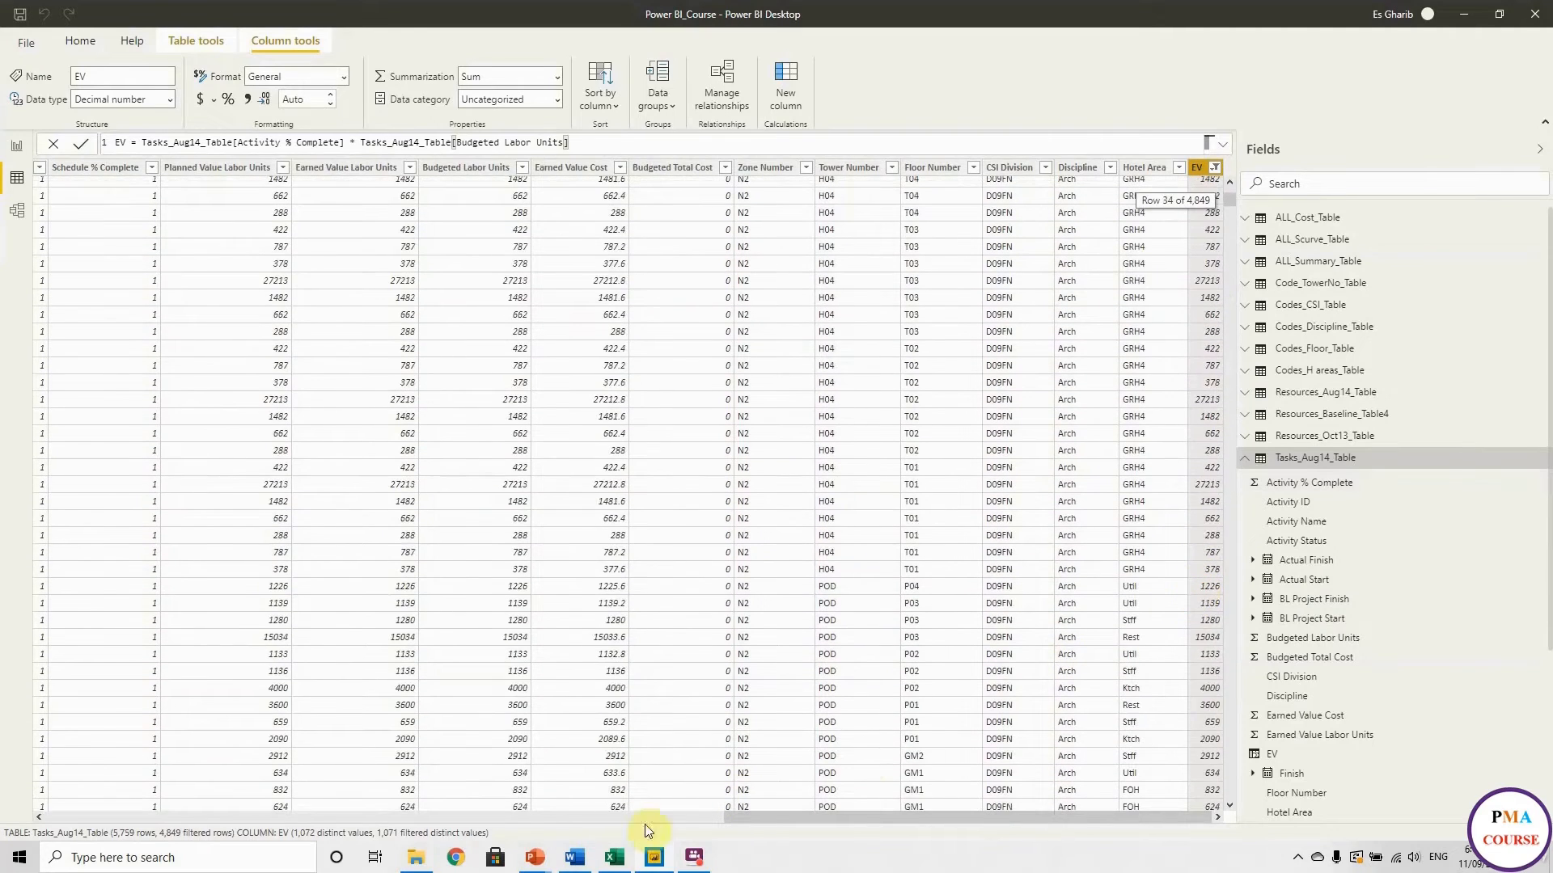
# Add a card visual for the EV field of Tasks_Aug14_Table to the blank report page and enlarge it slightly.
pyautogui.click(16, 147)
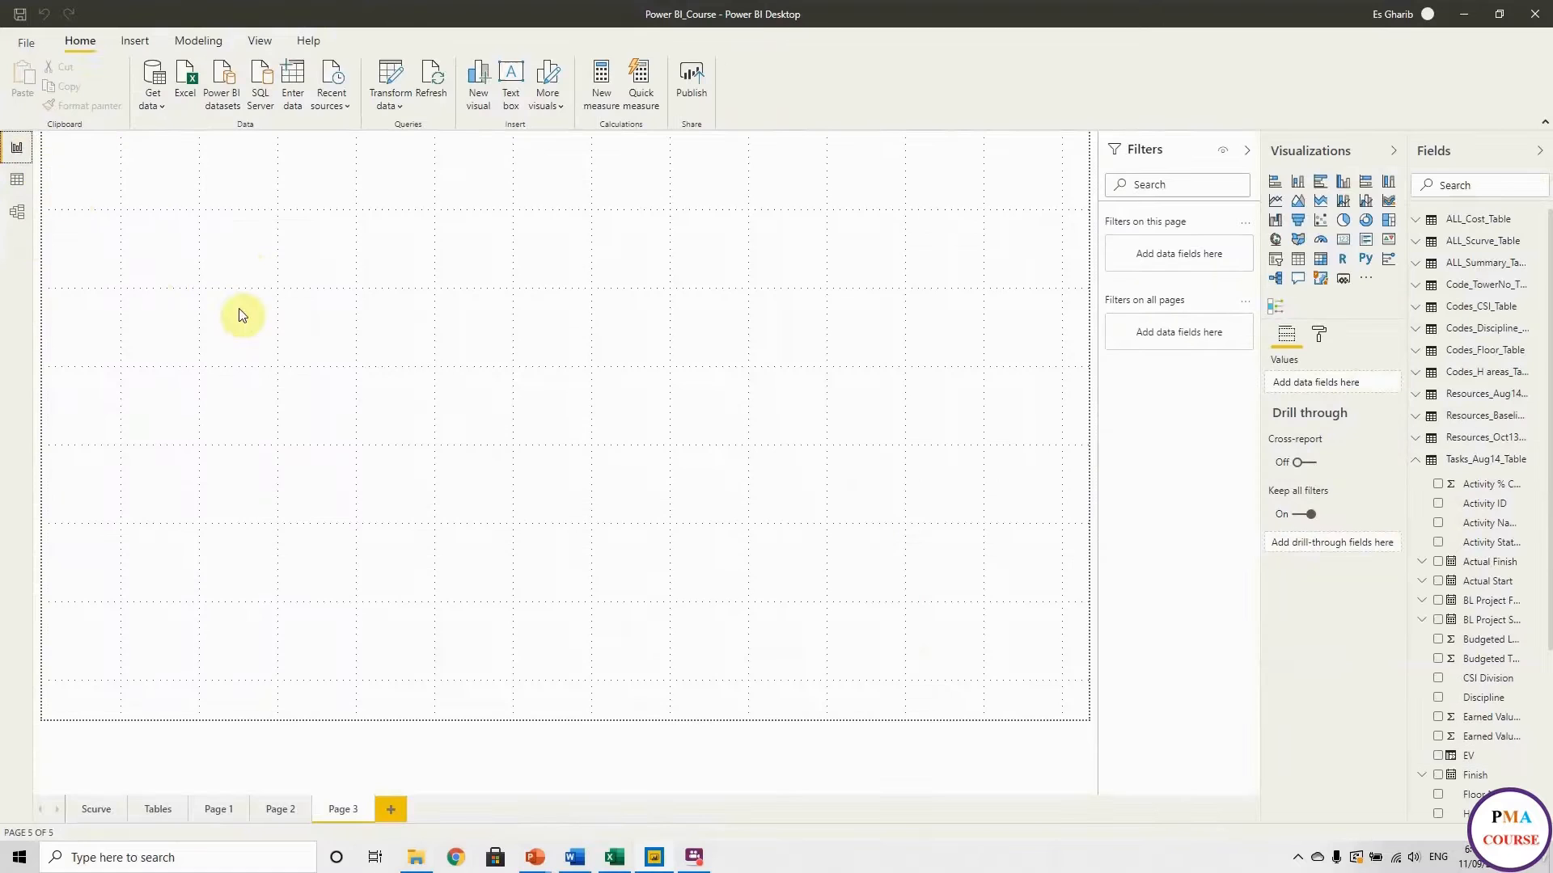
pyautogui.click(1343, 239)
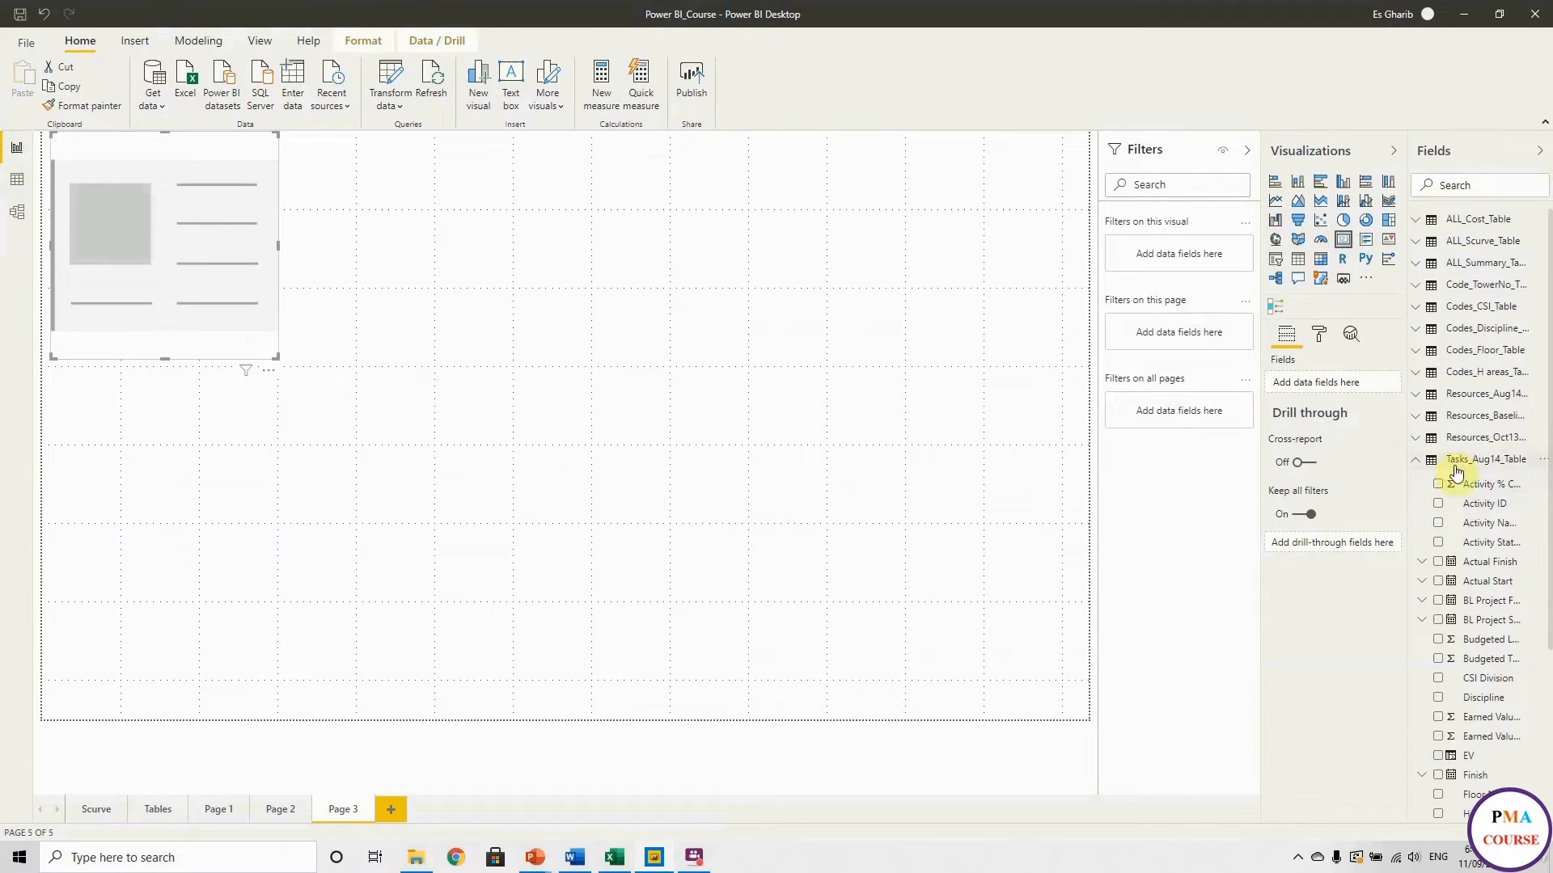
pyautogui.moveTo(1408, 475); pyautogui.dragTo(1279, 467)
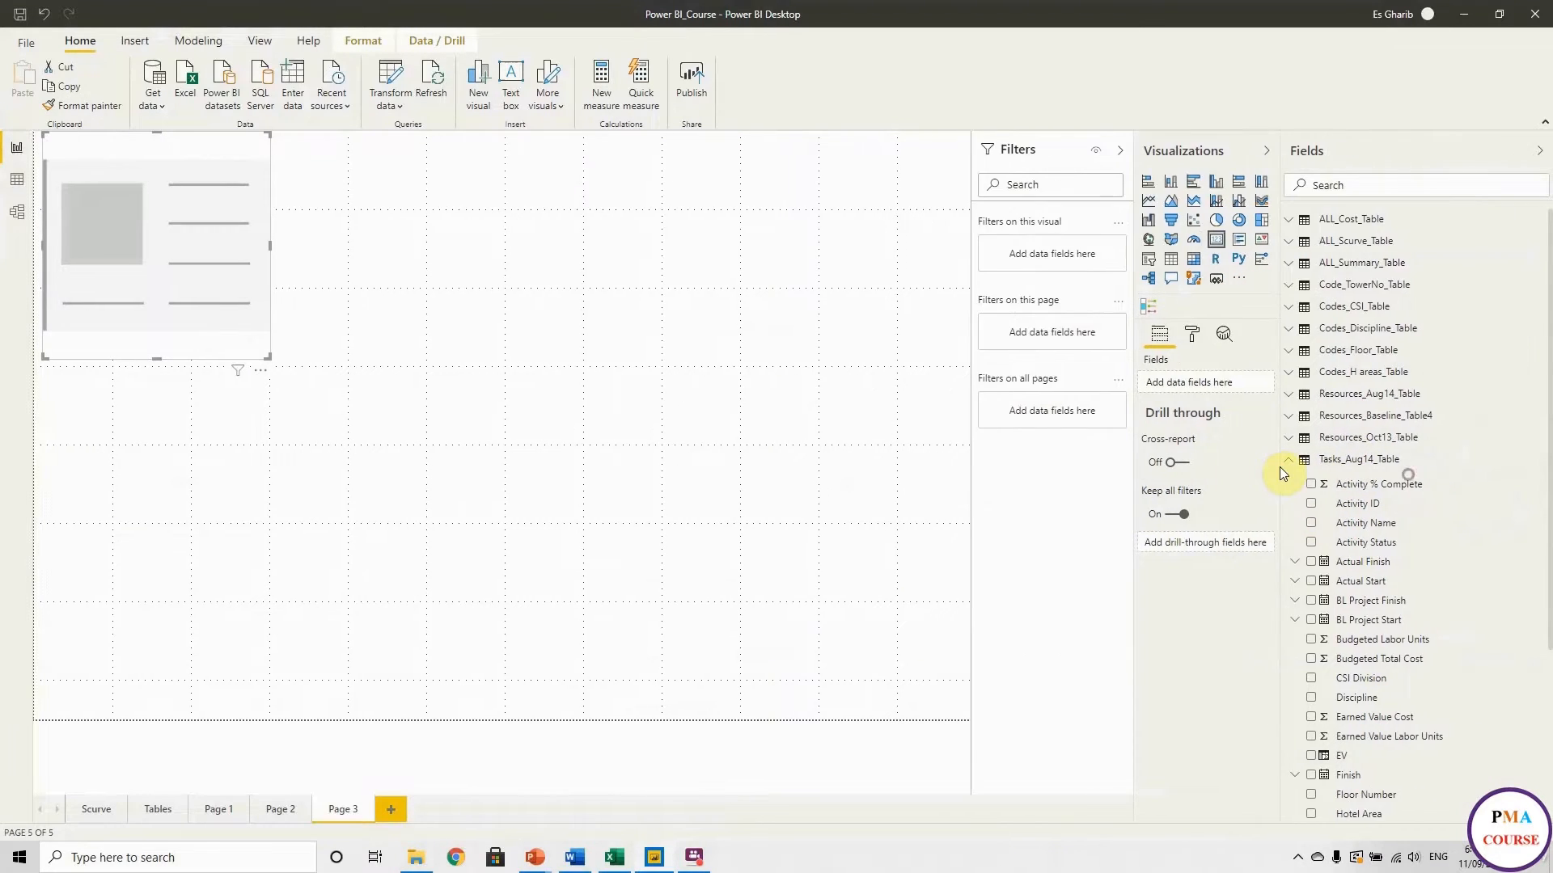
pyautogui.scroll(-3, 1447, 492)
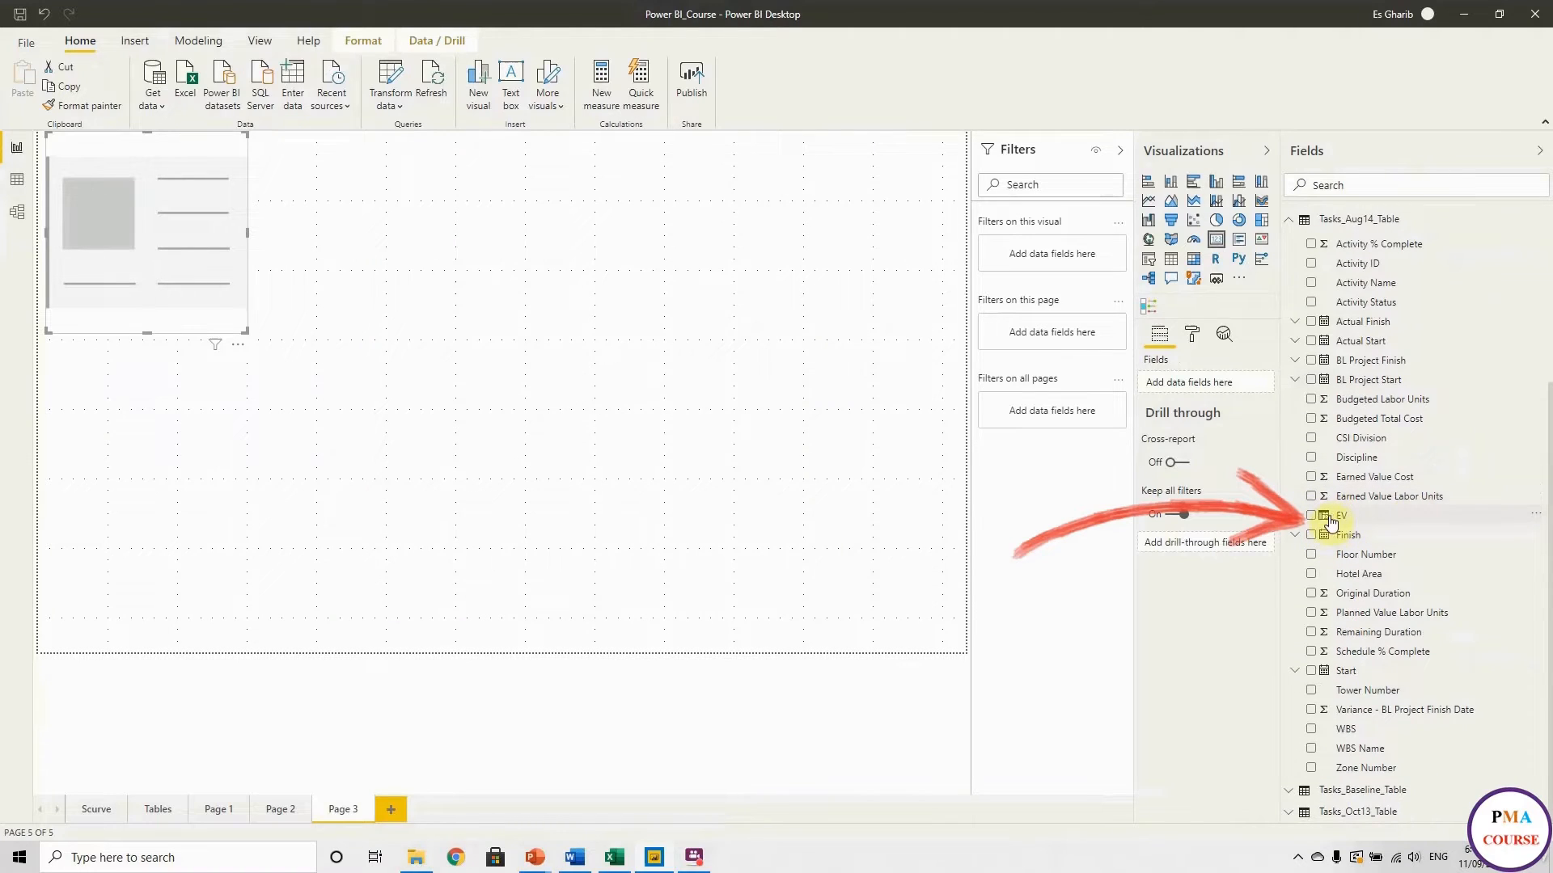
pyautogui.moveTo(1339, 522); pyautogui.dragTo(146, 259)
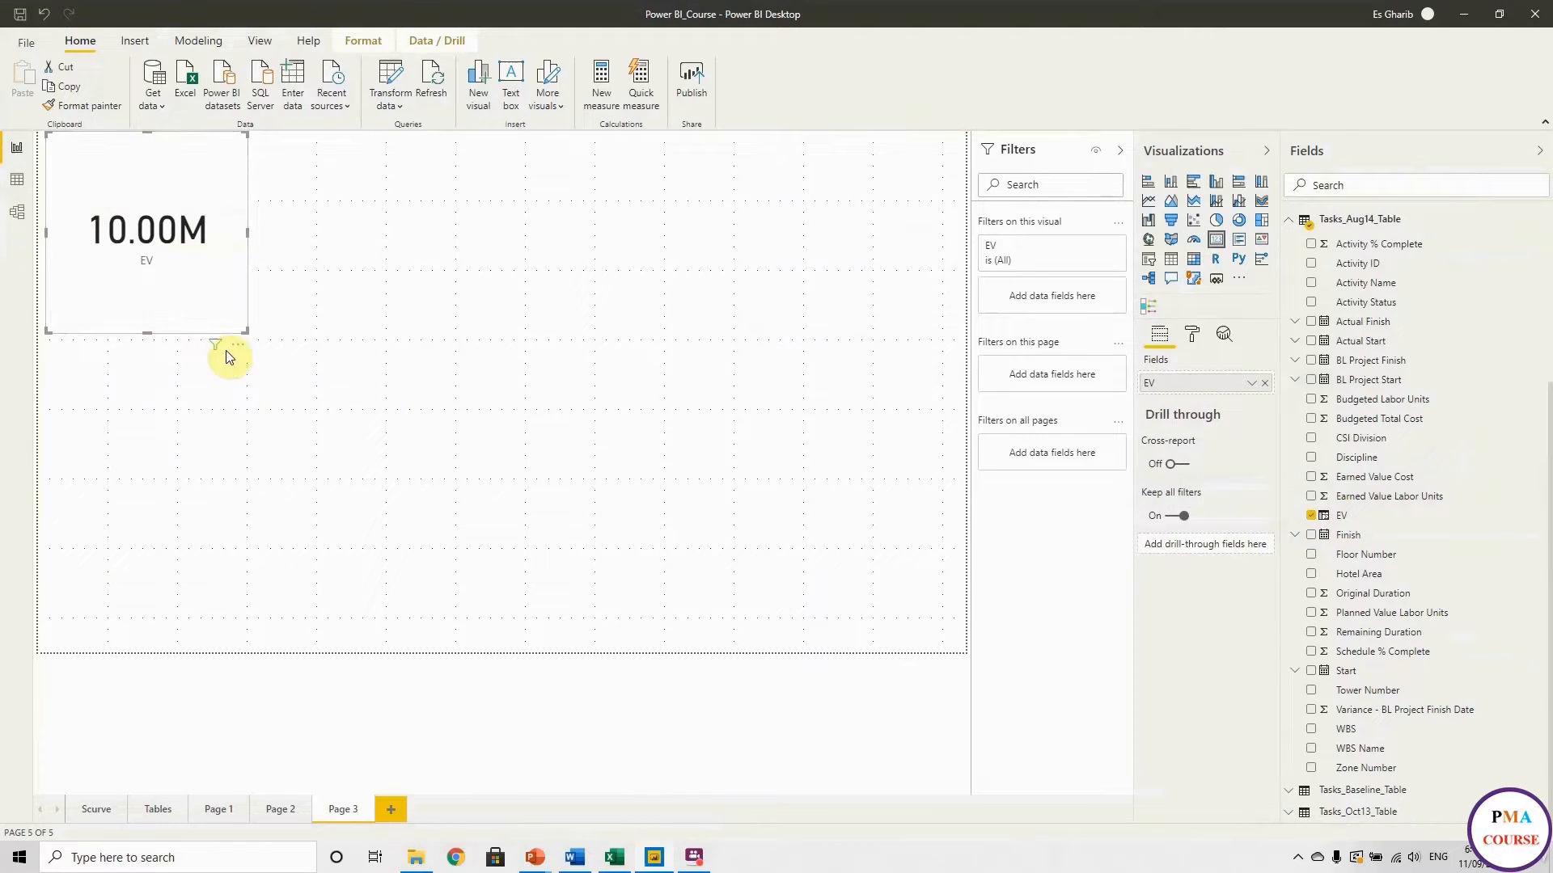
pyautogui.moveTo(247, 331); pyautogui.dragTo(270, 357)
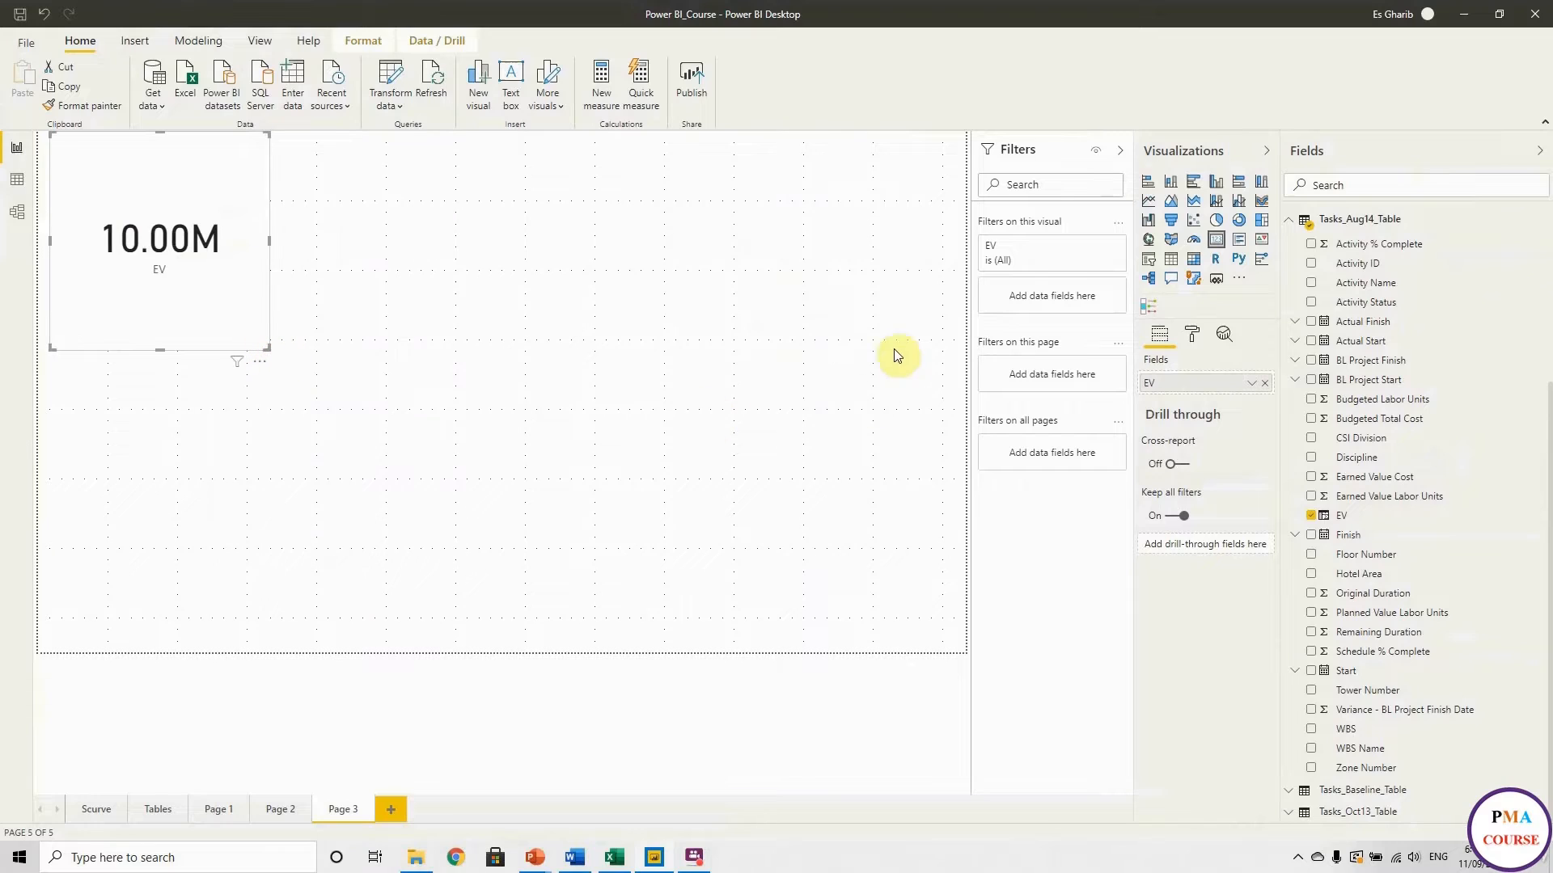
# Set the EV card's data label display units to None and widen the card to fit the full number.
pyautogui.click(1191, 335)
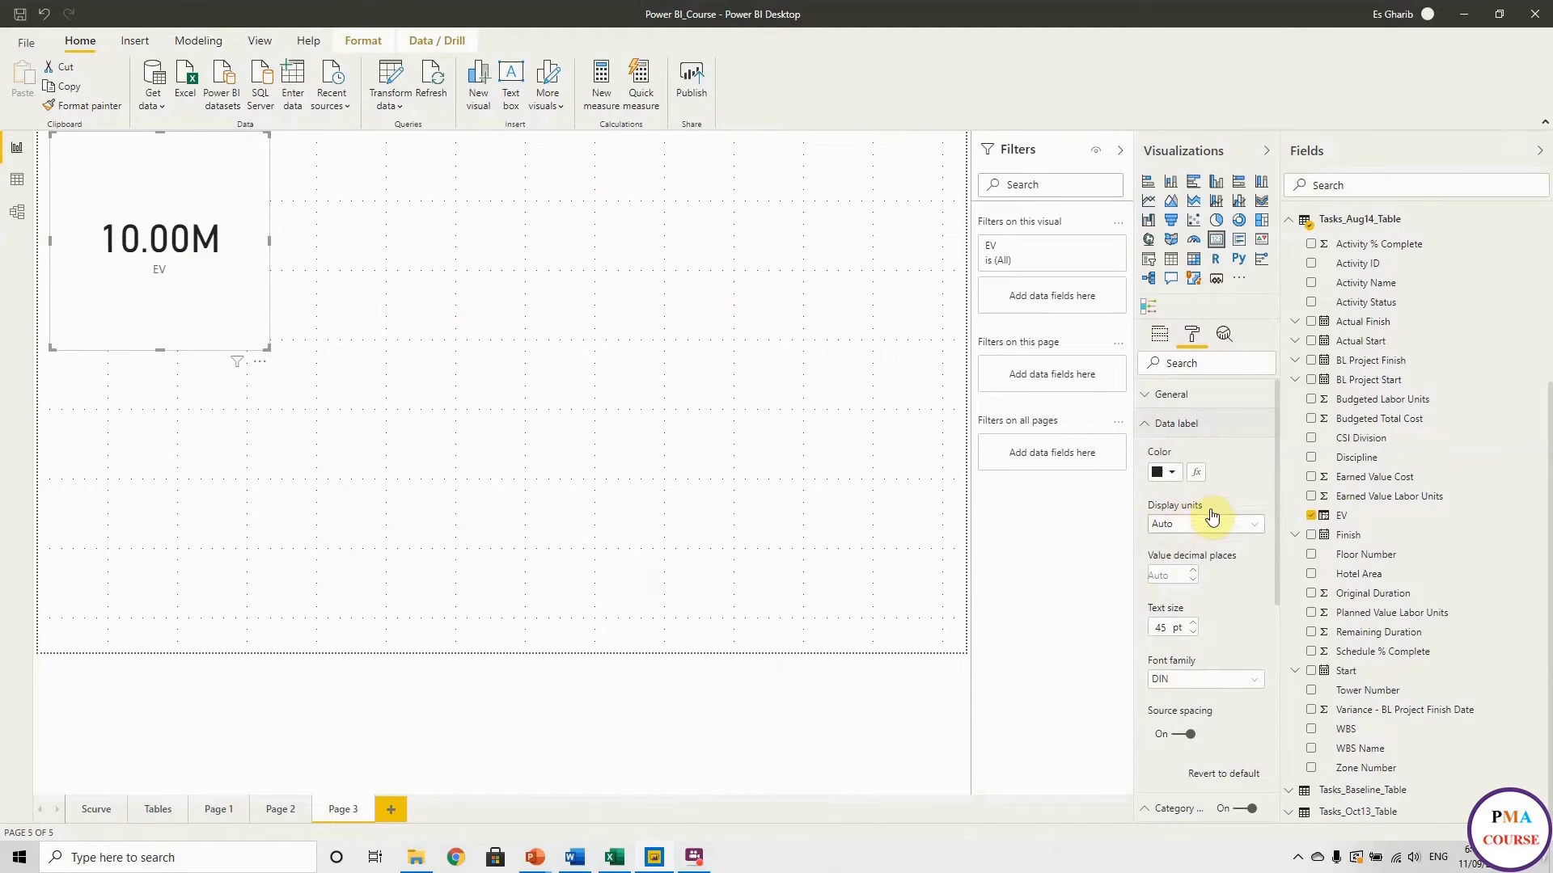
pyautogui.click(1230, 529)
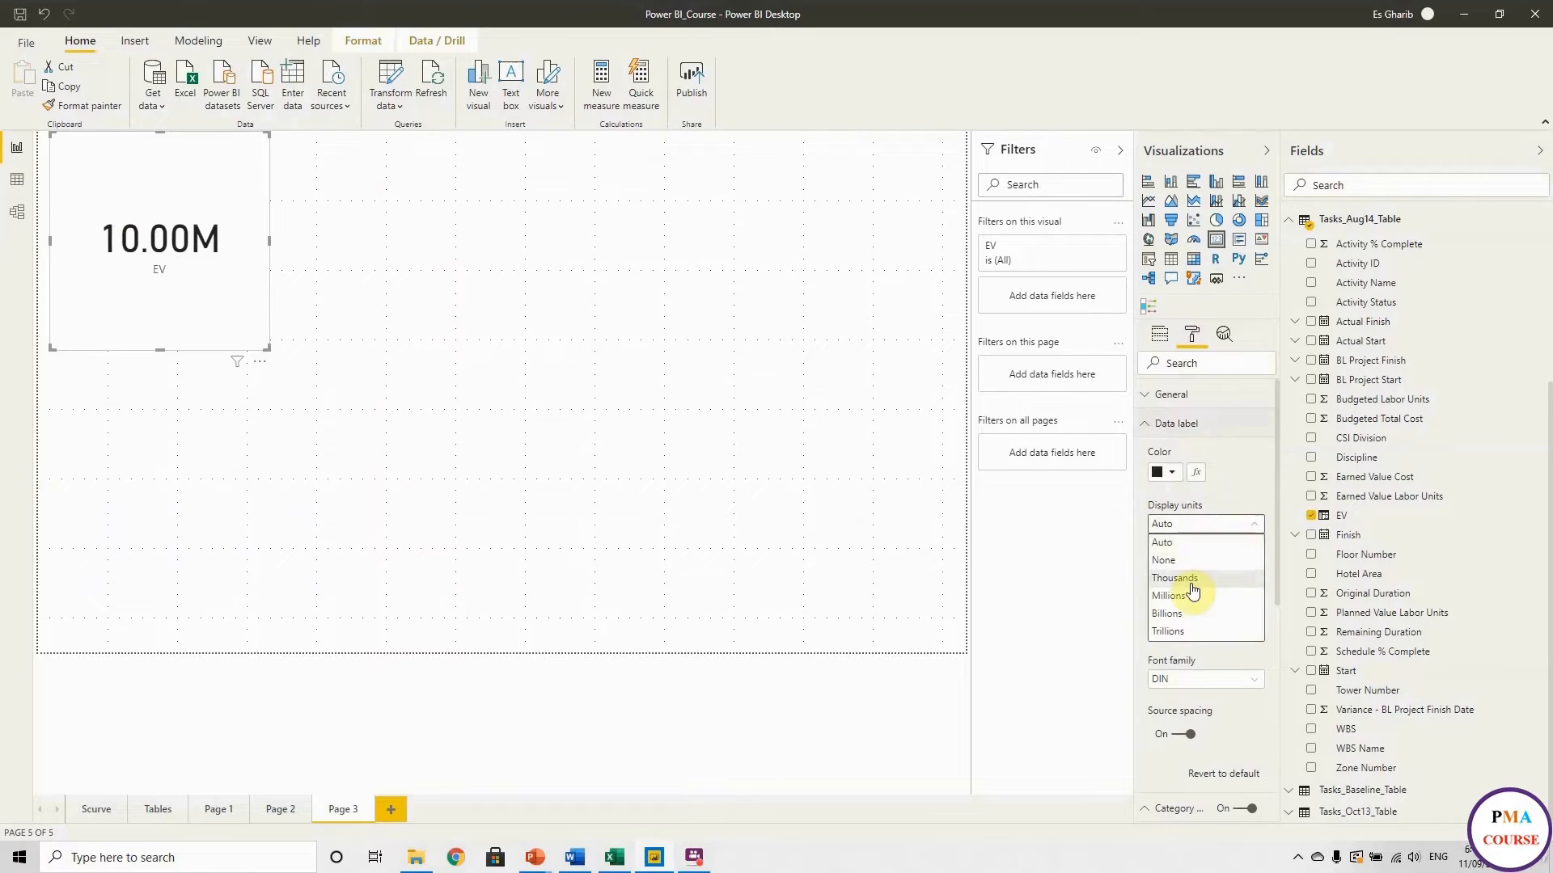
pyautogui.click(1189, 567)
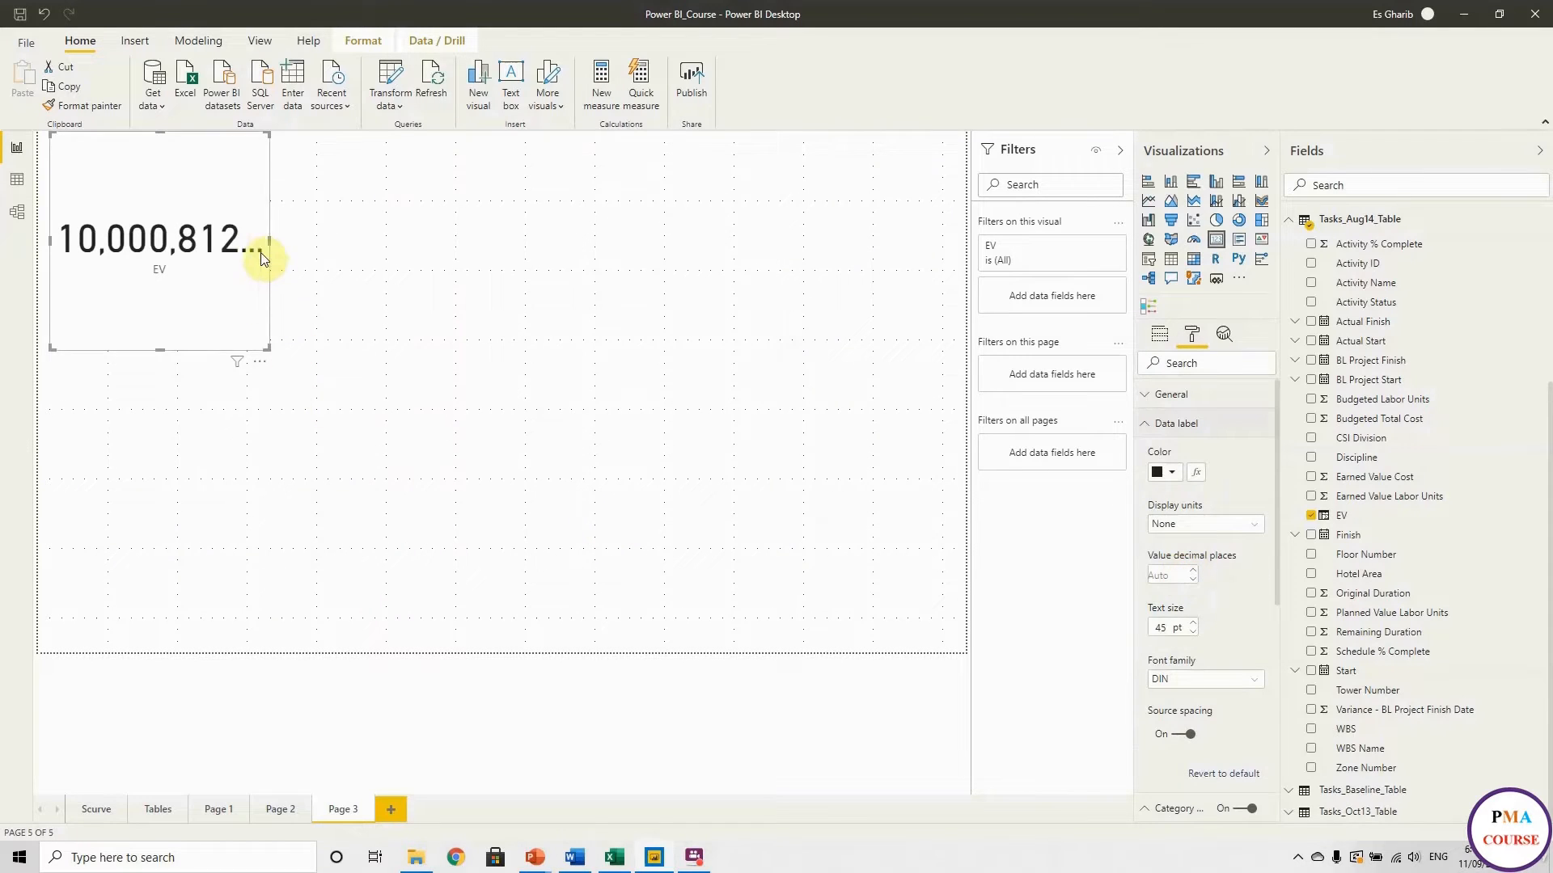
pyautogui.moveTo(270, 241); pyautogui.dragTo(524, 243)
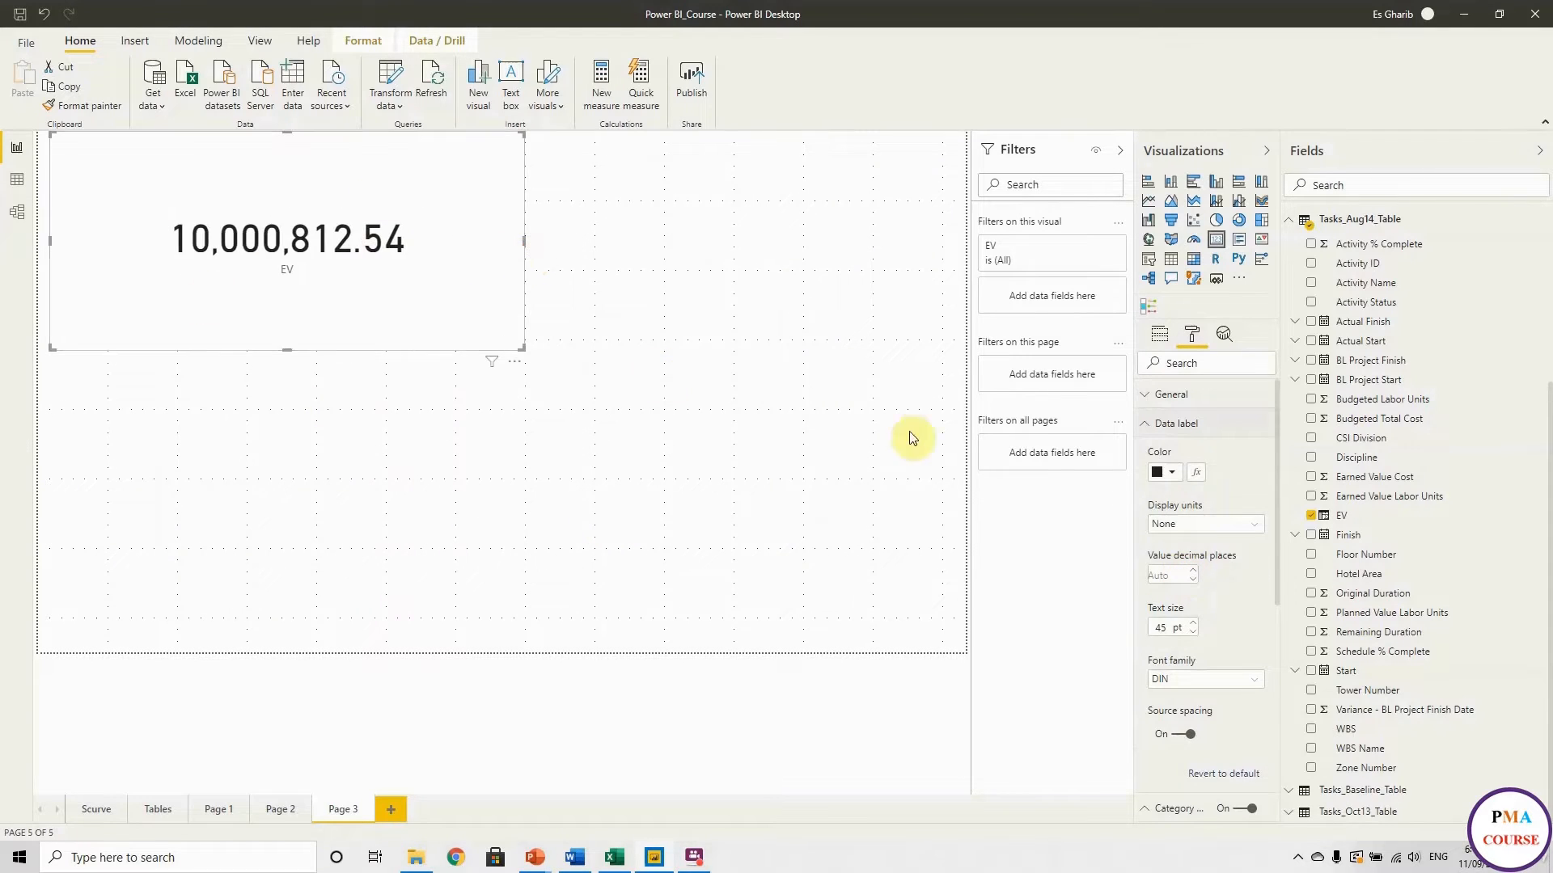
# Try Millions as the EV card's display units, and settle on Thousands.
pyautogui.click(1203, 526)
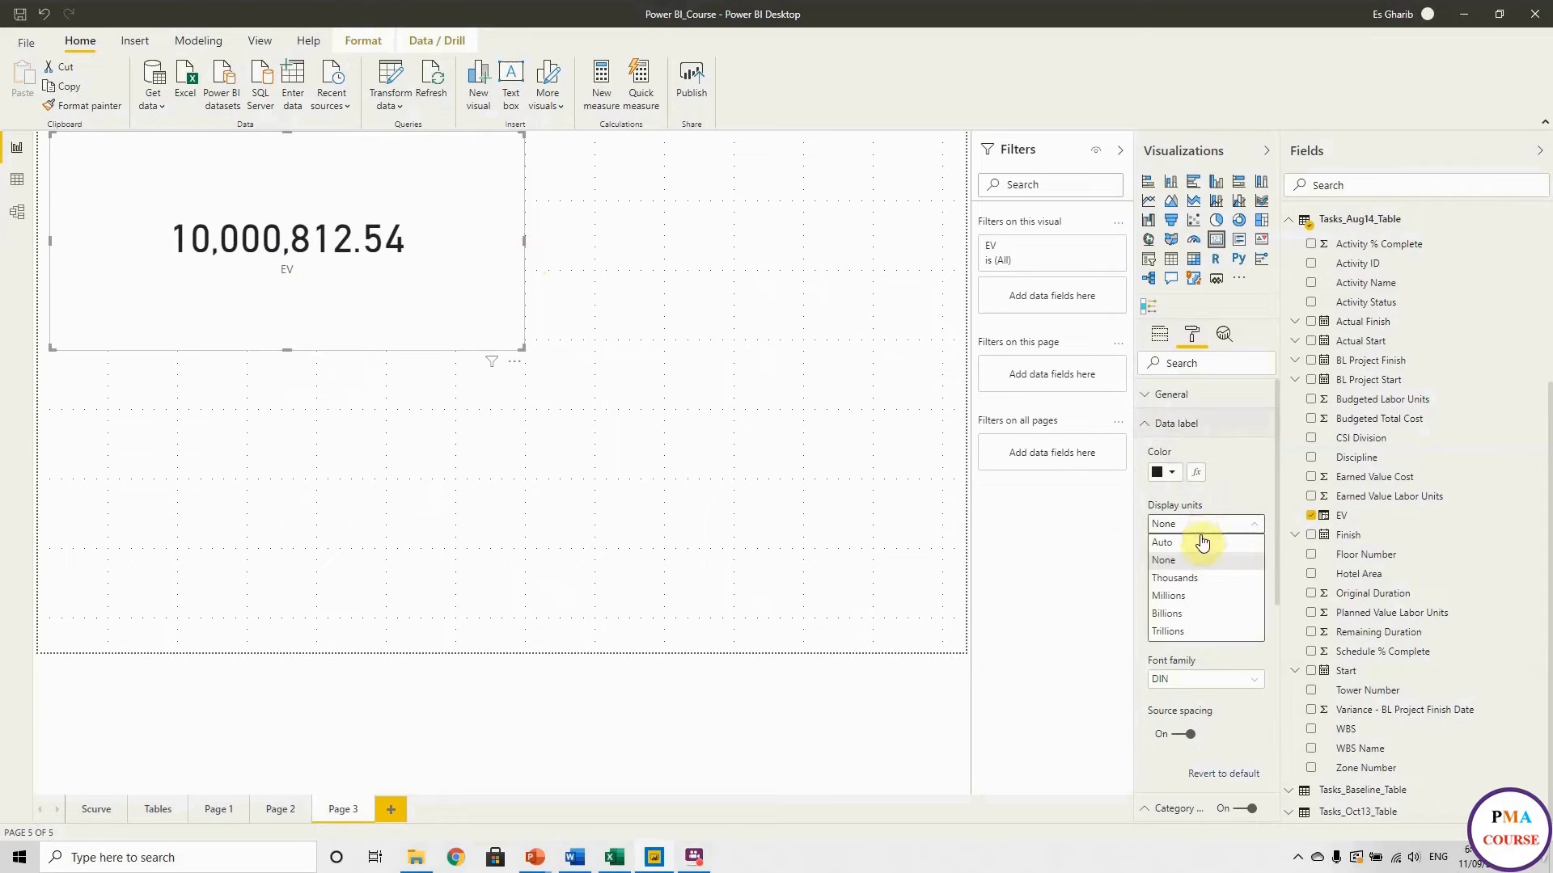
pyautogui.click(1191, 596)
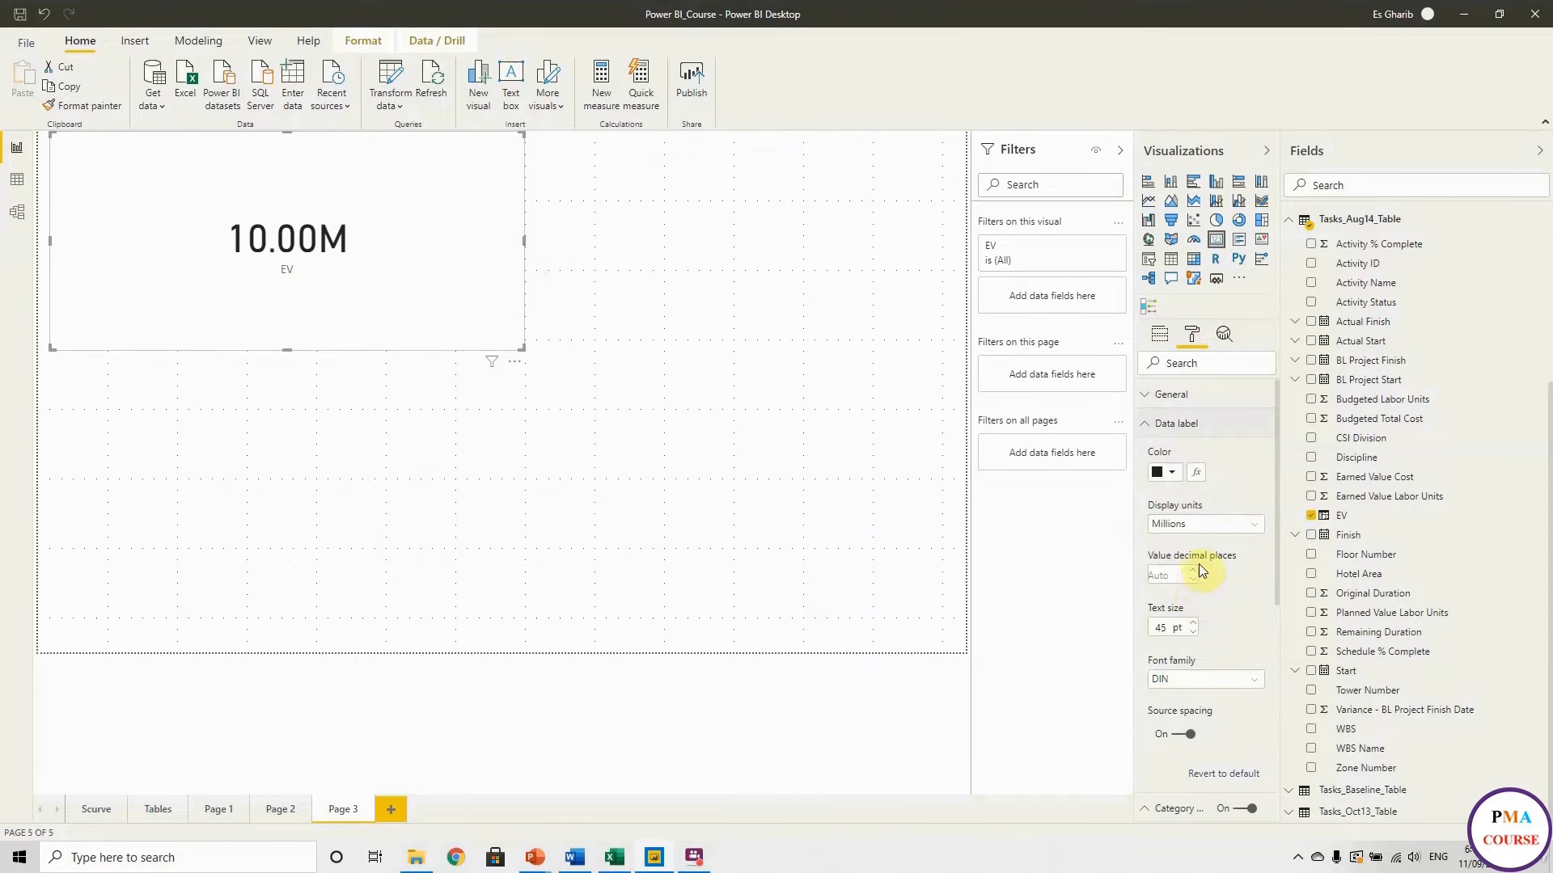
pyautogui.click(1203, 524)
pyautogui.click(1193, 579)
# Reduce the EV card's height to roughly half, keeping its width, and deselect it.
pyautogui.click(371, 401)
pyautogui.click(275, 343)
pyautogui.moveTo(286, 350); pyautogui.dragTo(277, 235)
pyautogui.click(282, 313)
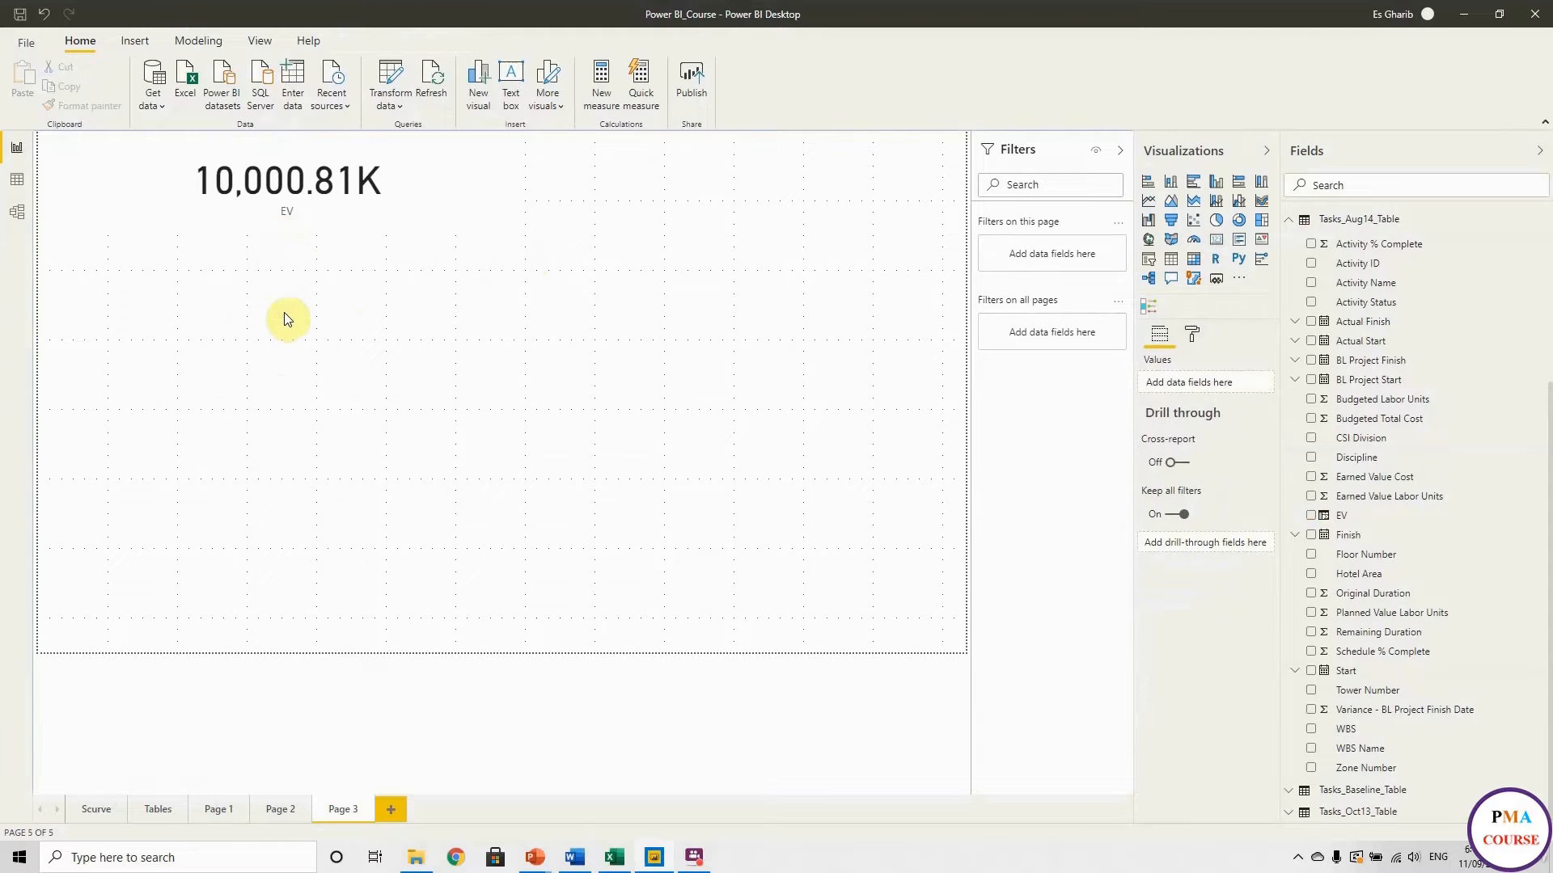
# Set the EV card's background colour to light grey and deselect the card.
pyautogui.click(388, 231)
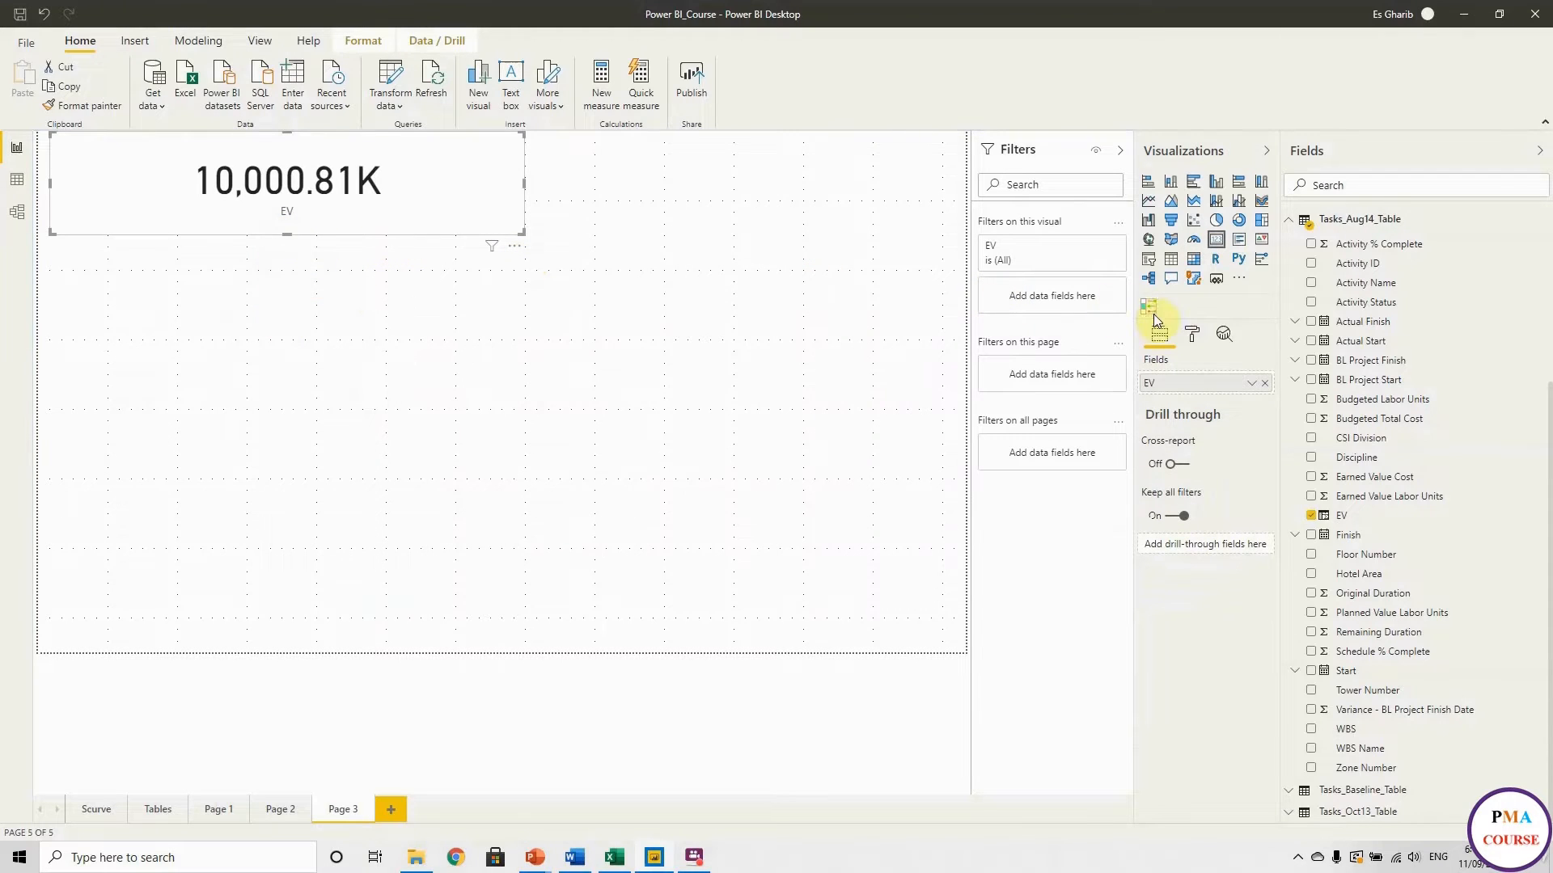
pyautogui.click(1195, 333)
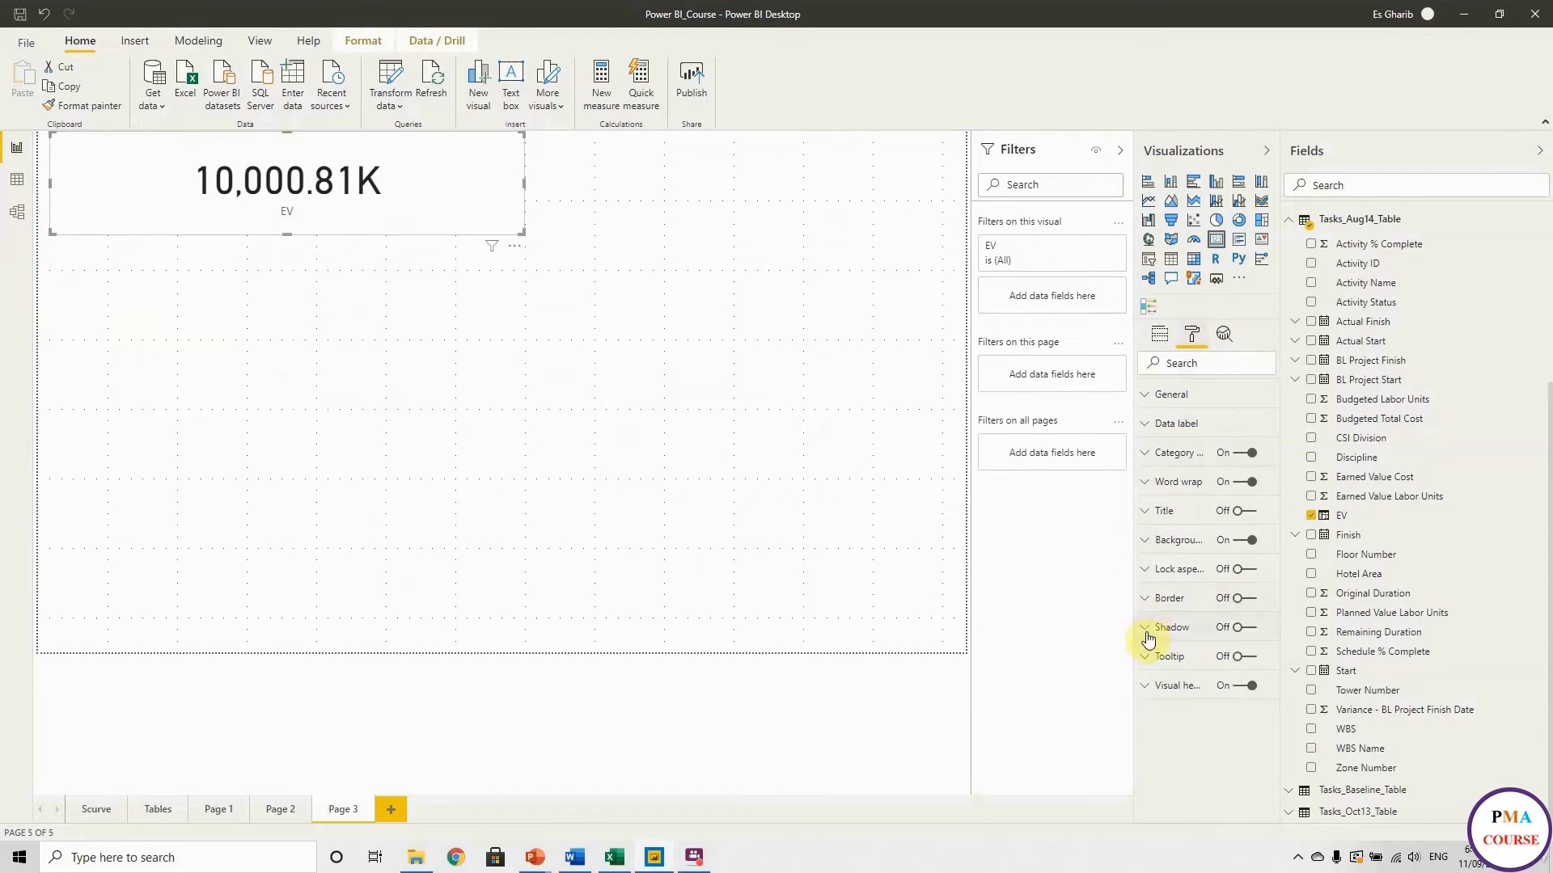
pyautogui.click(1150, 599)
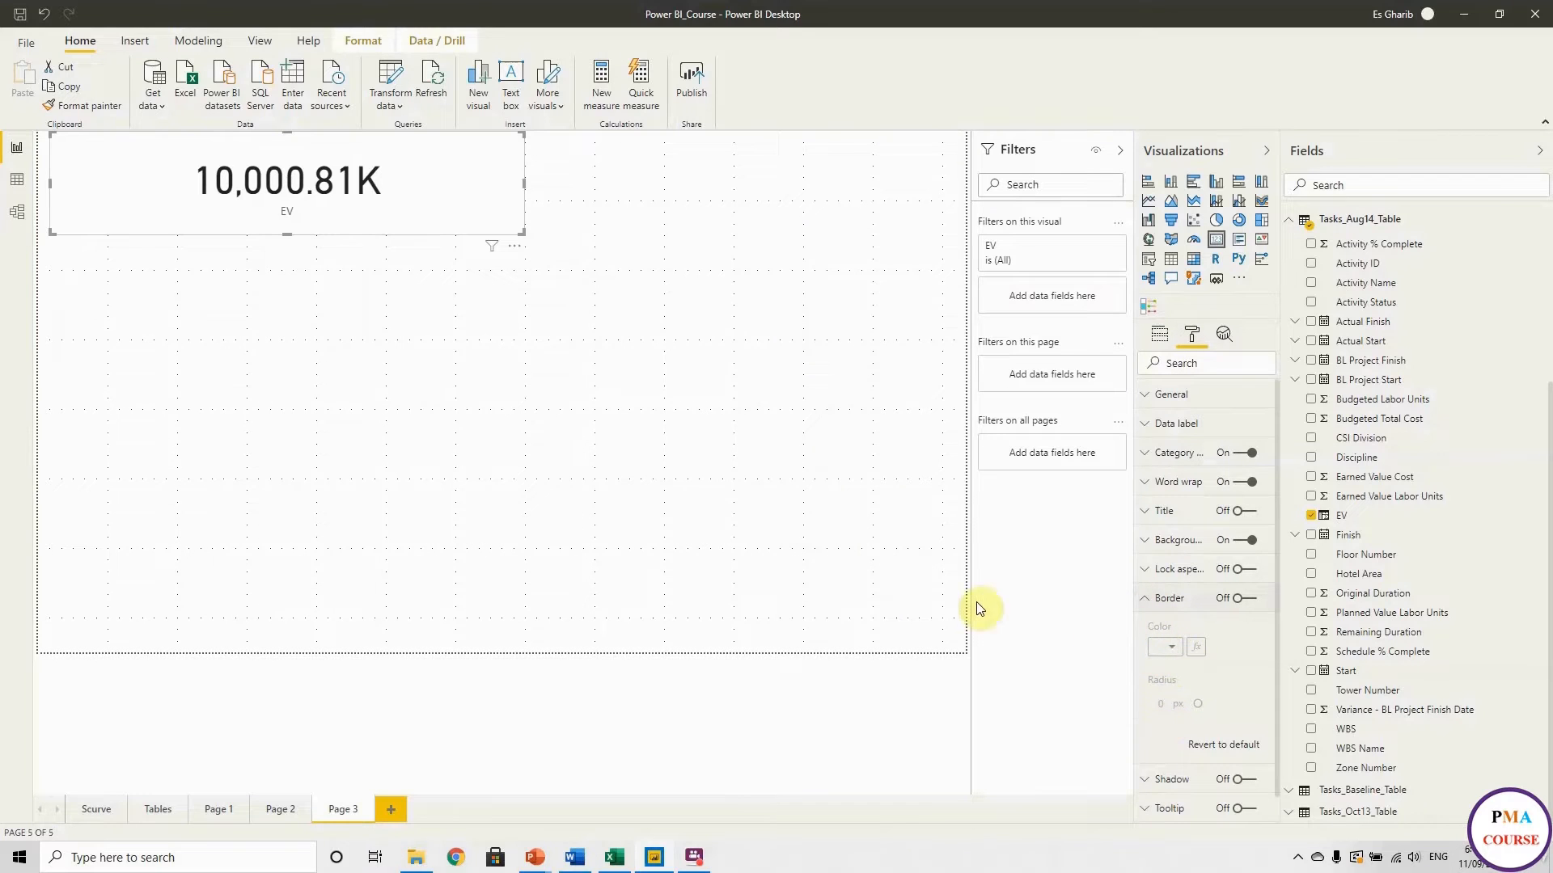
pyautogui.click(1148, 602)
pyautogui.click(1145, 540)
pyautogui.click(1165, 587)
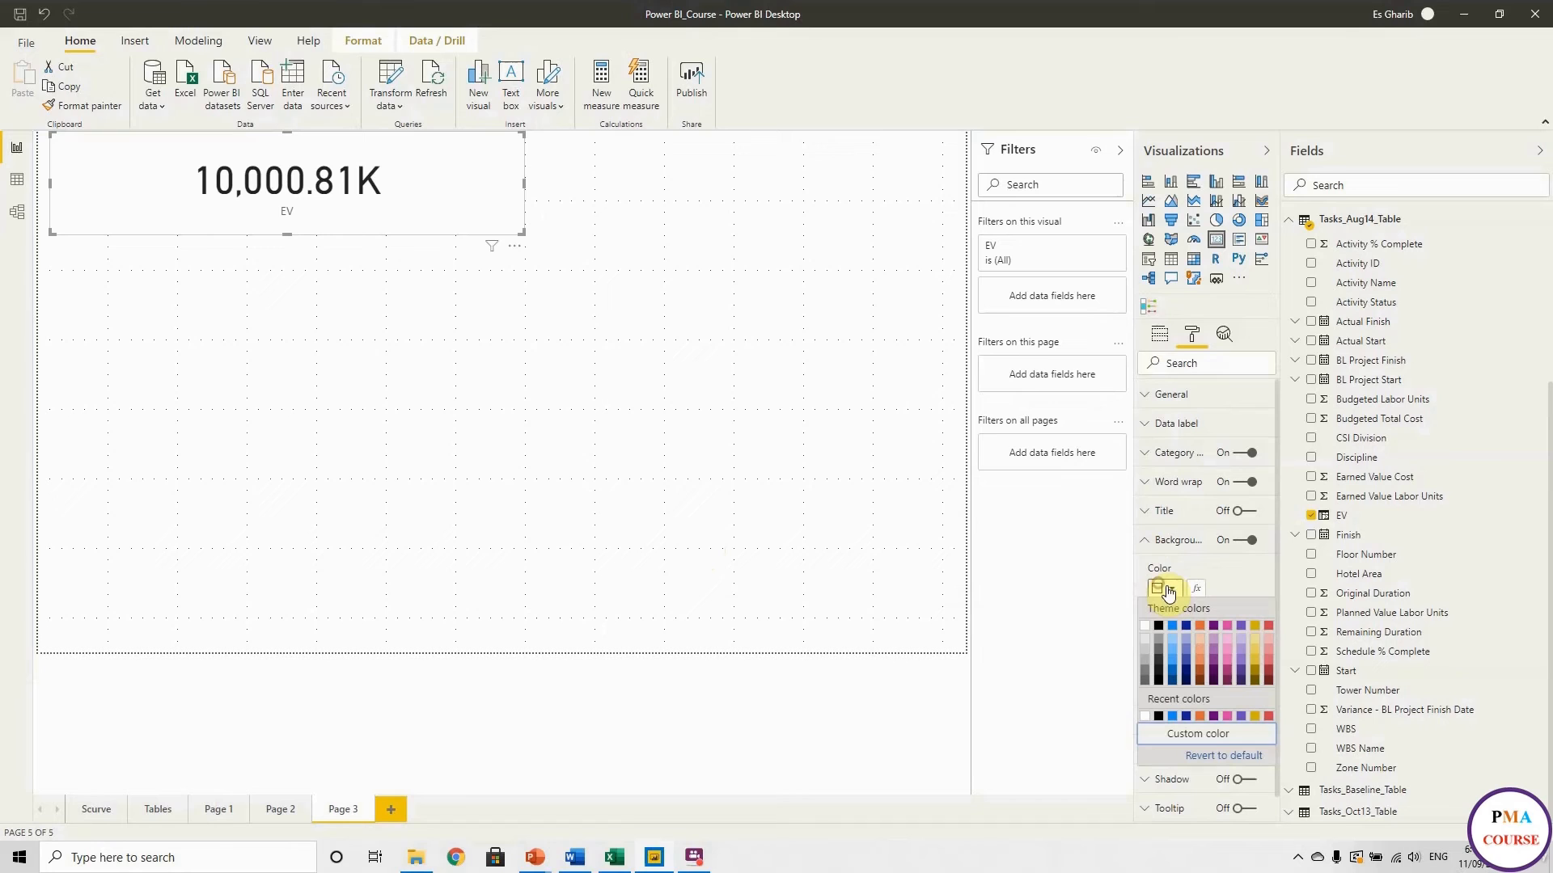
pyautogui.click(1144, 645)
pyautogui.click(503, 448)
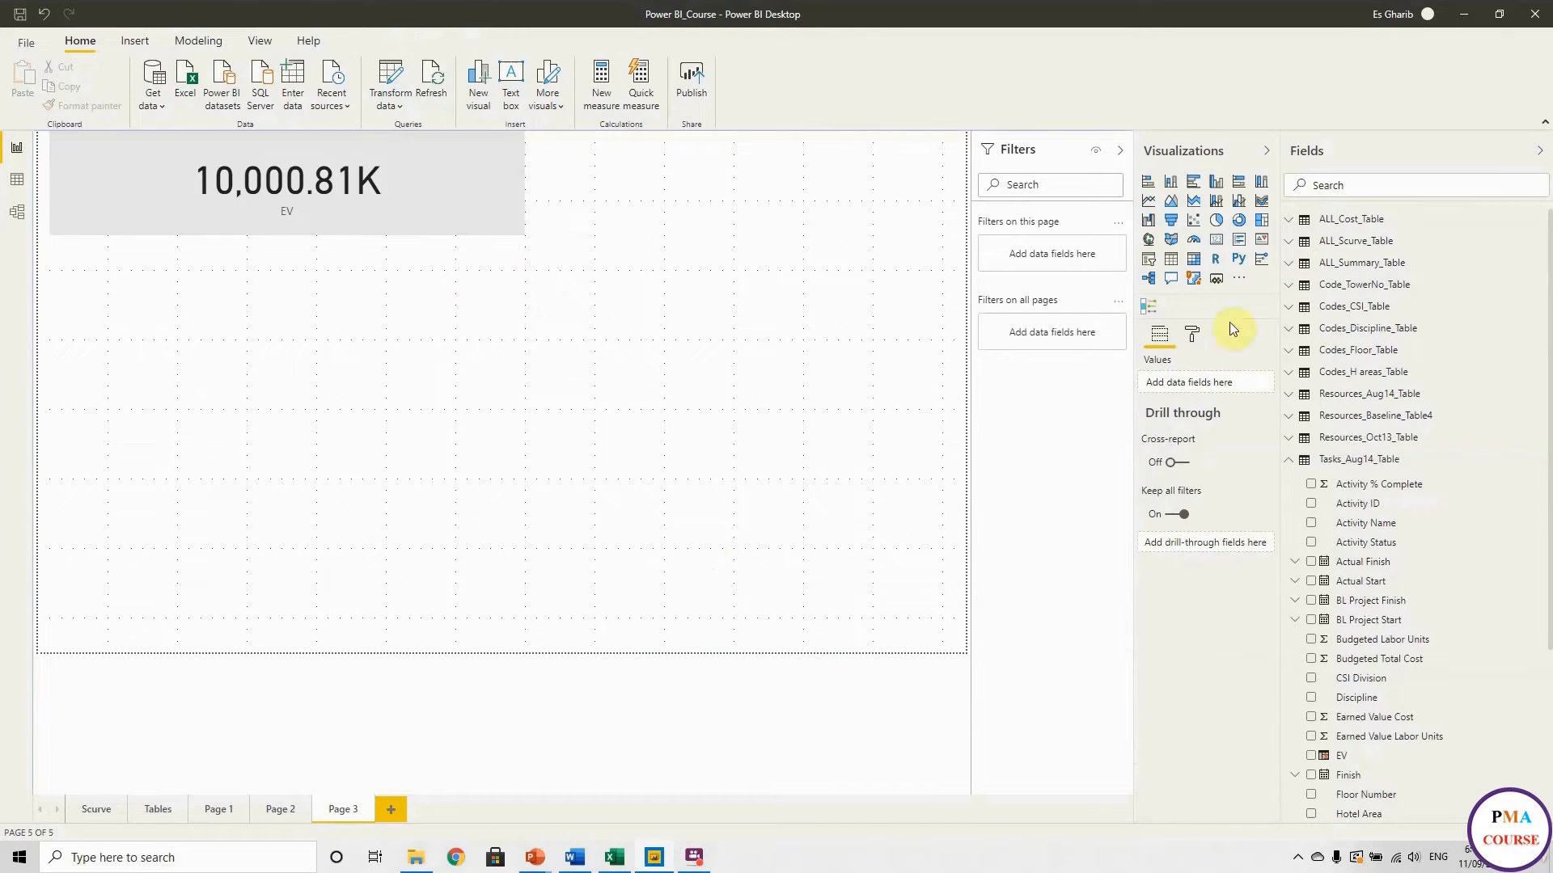
# Add an empty card below the EV card, and format the Activity % Complete column of Tasks_Aug14_Table as Percentage.
pyautogui.click(1215, 249)
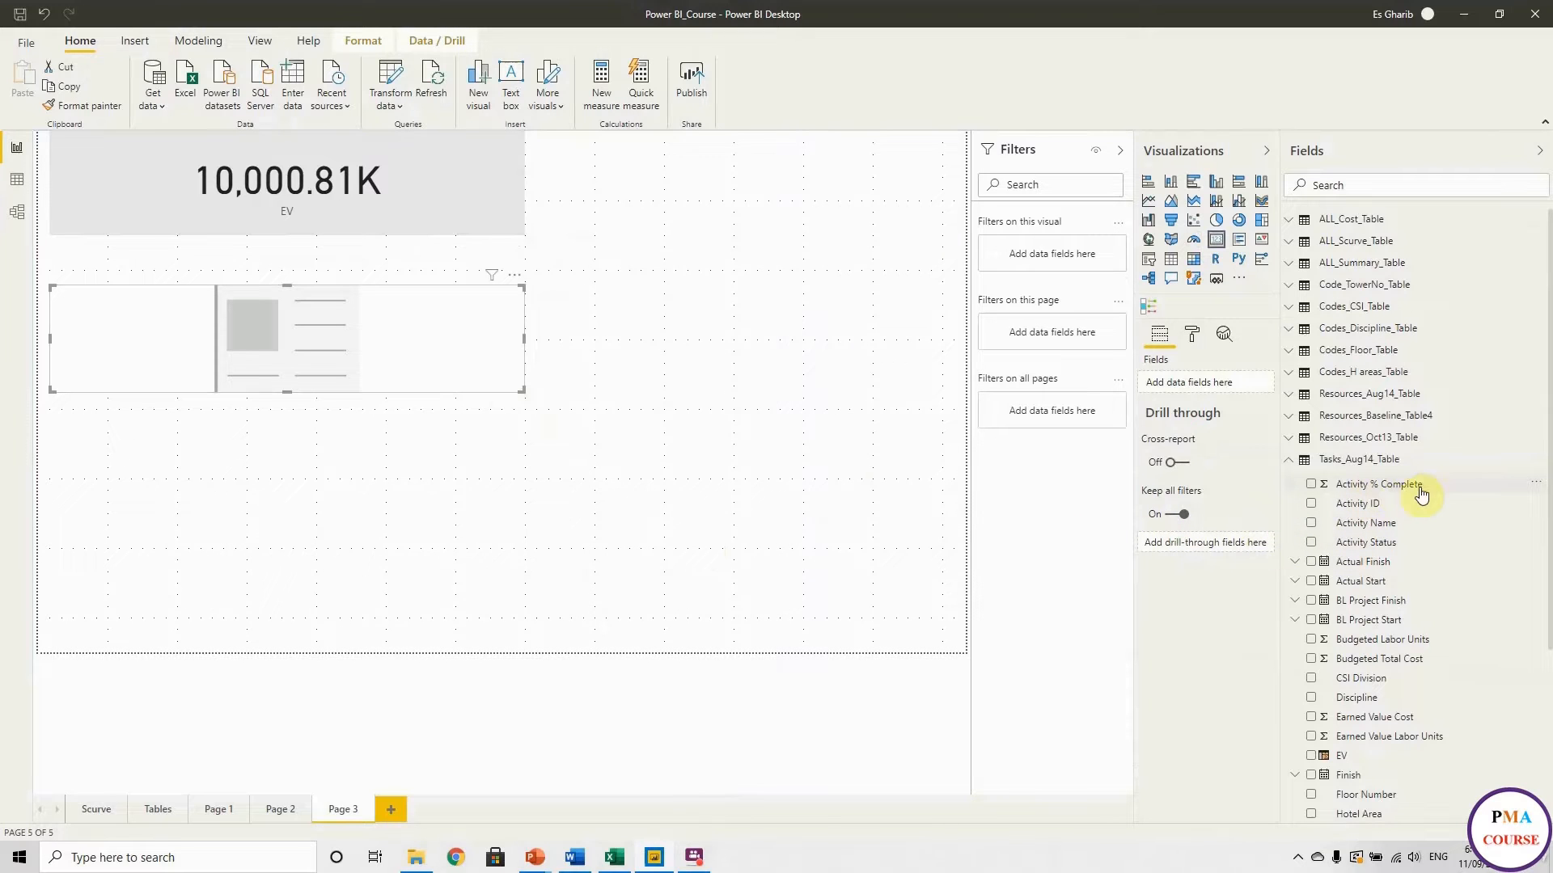
pyautogui.click(16, 179)
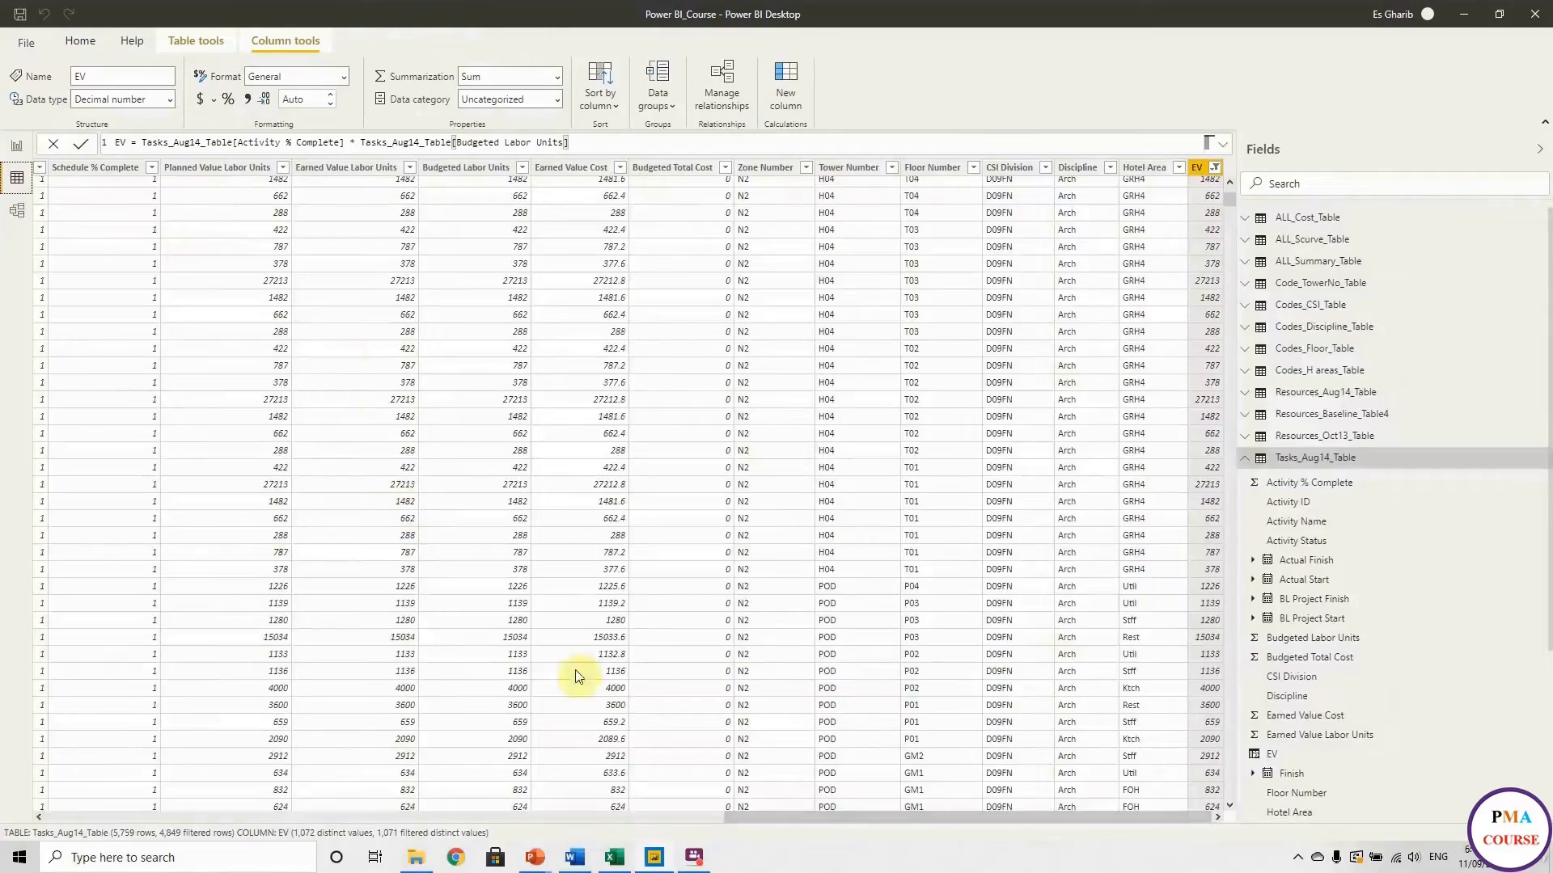
pyautogui.moveTo(871, 812); pyautogui.dragTo(484, 826)
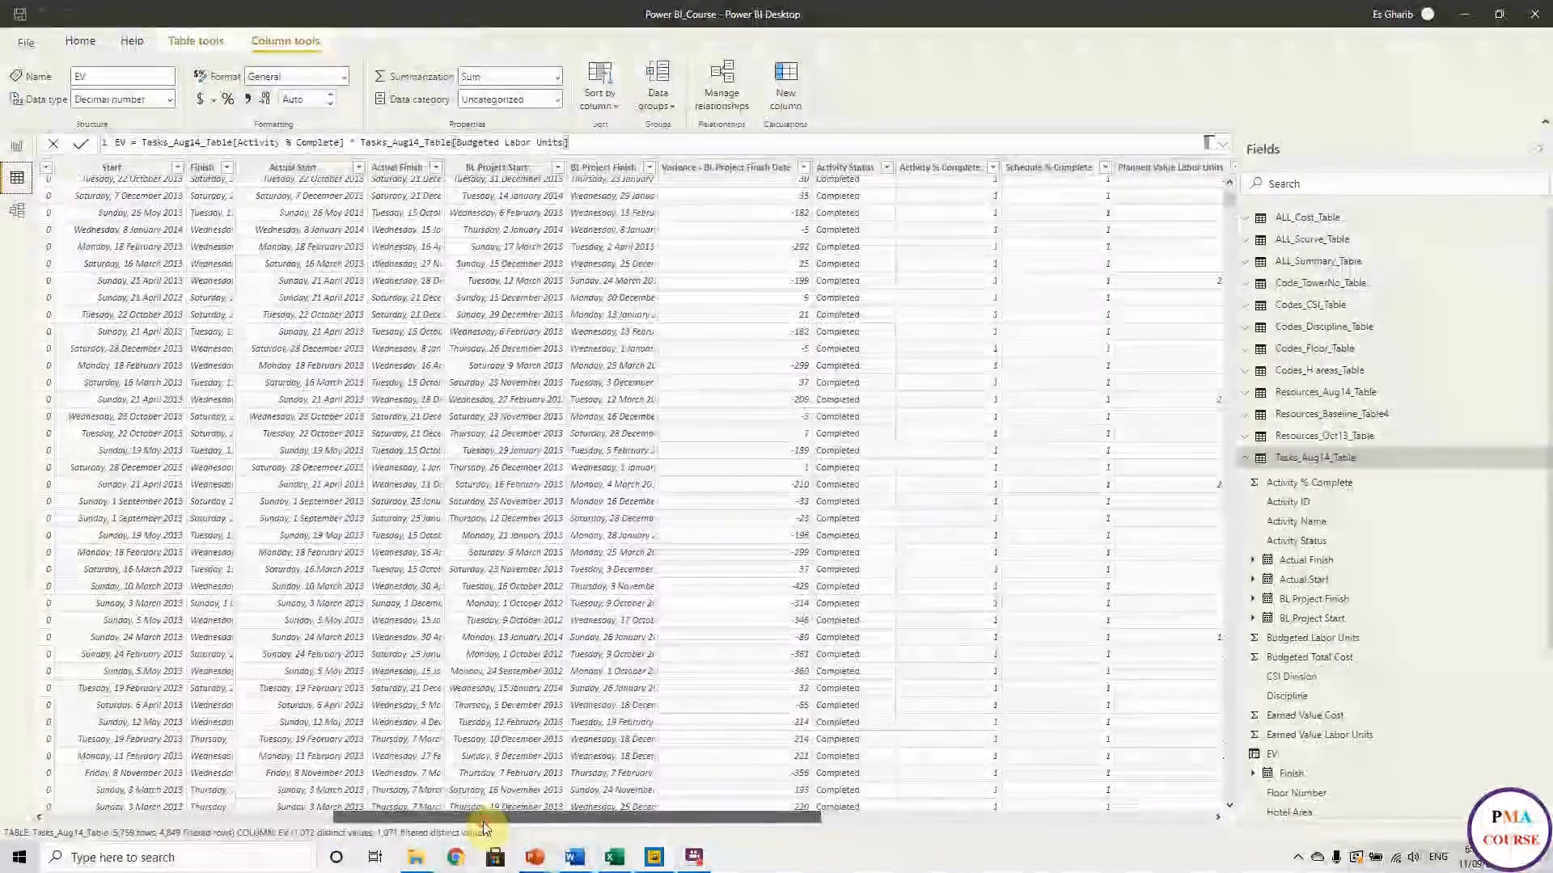
pyautogui.click(962, 167)
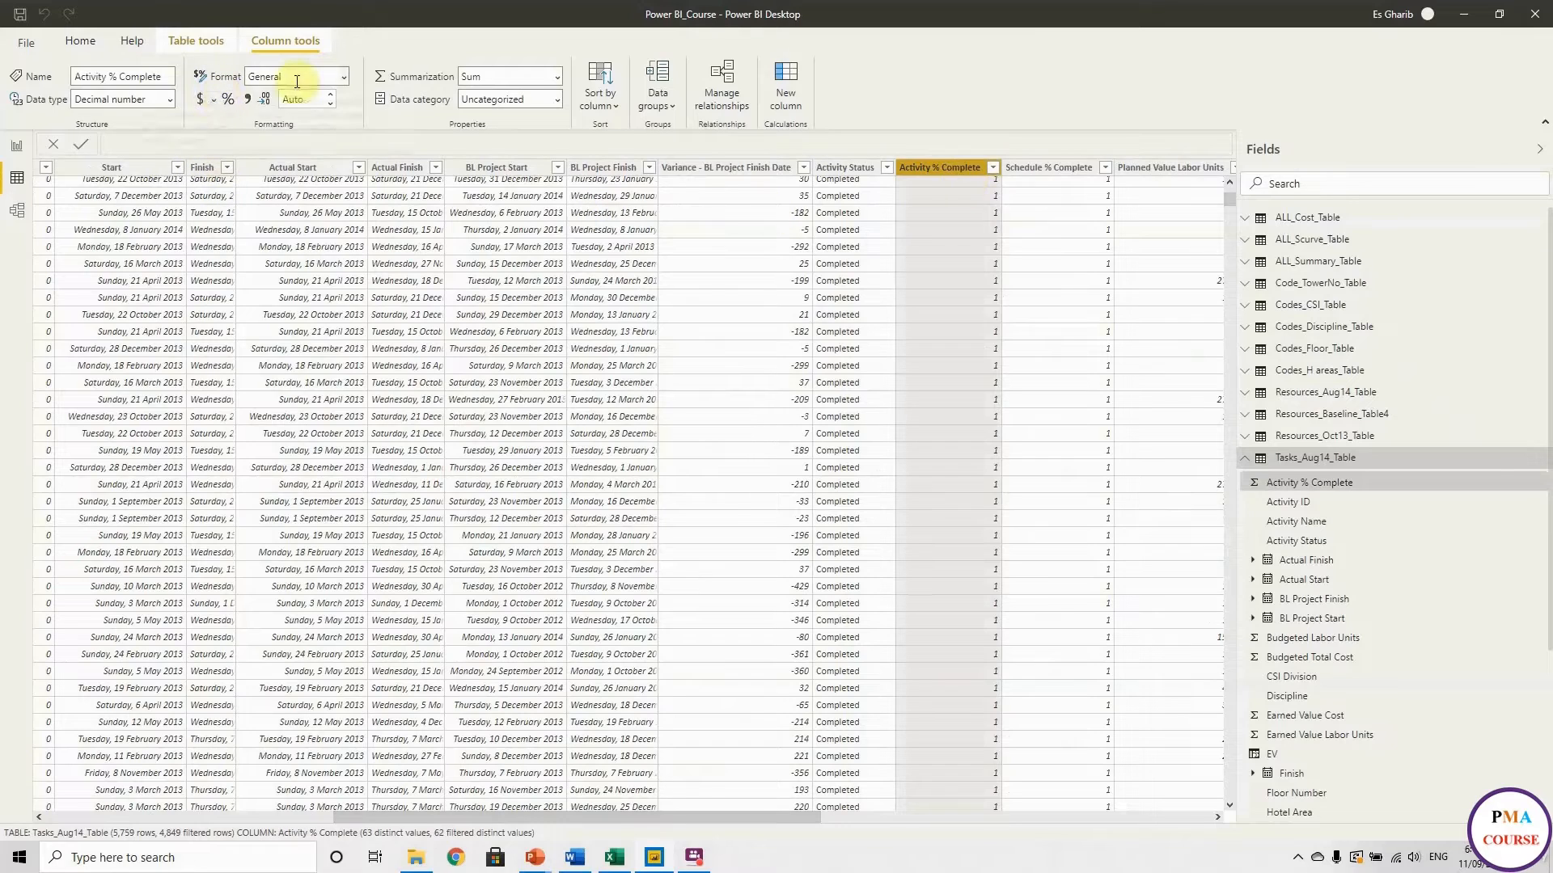
pyautogui.click(345, 73)
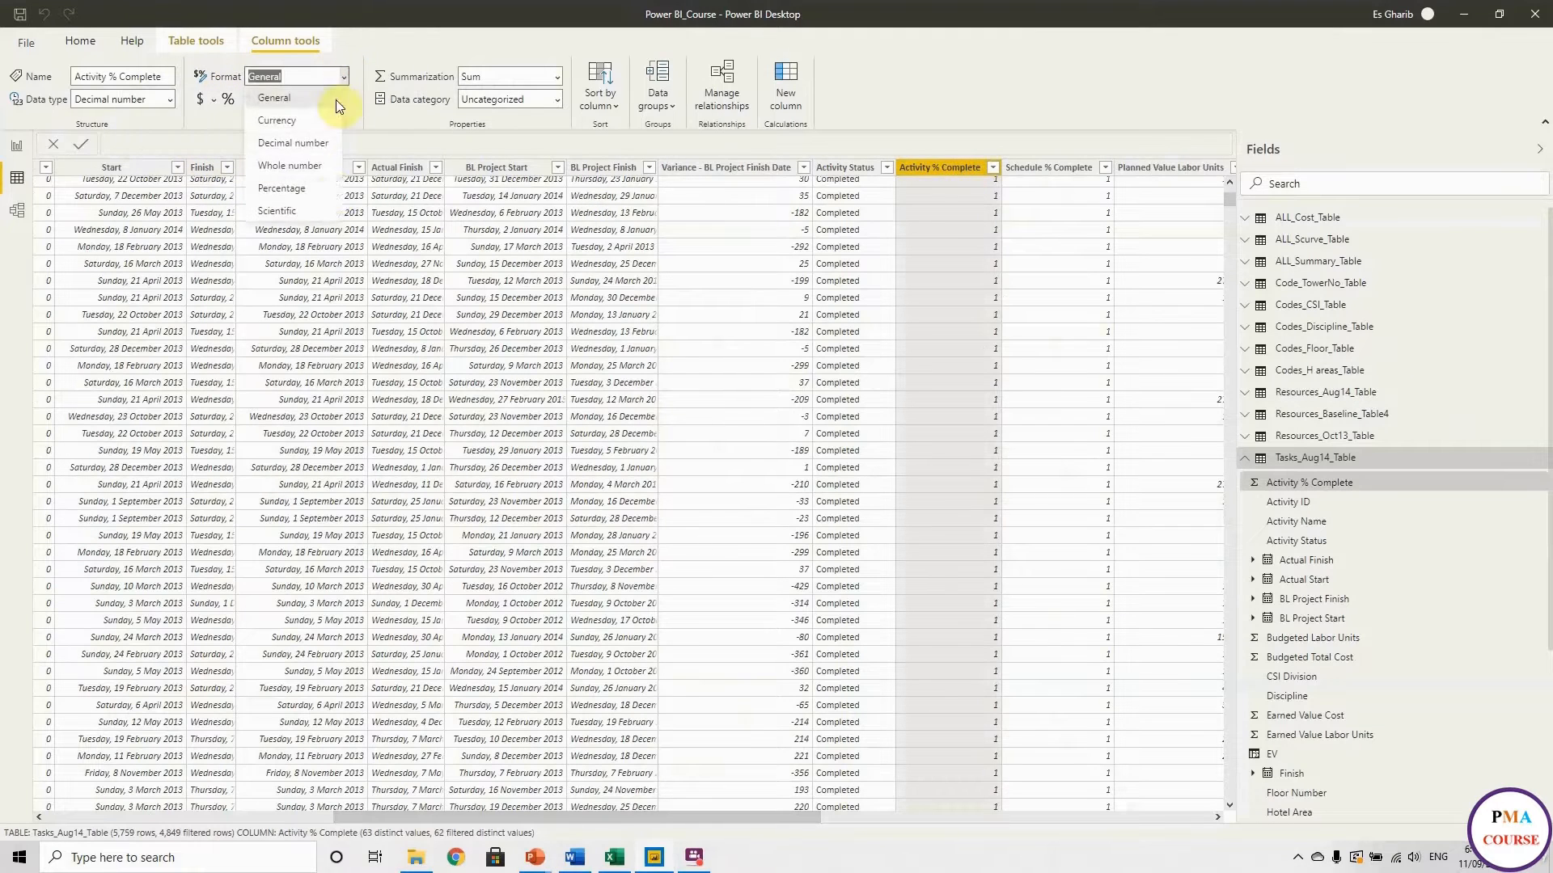
pyautogui.click(304, 194)
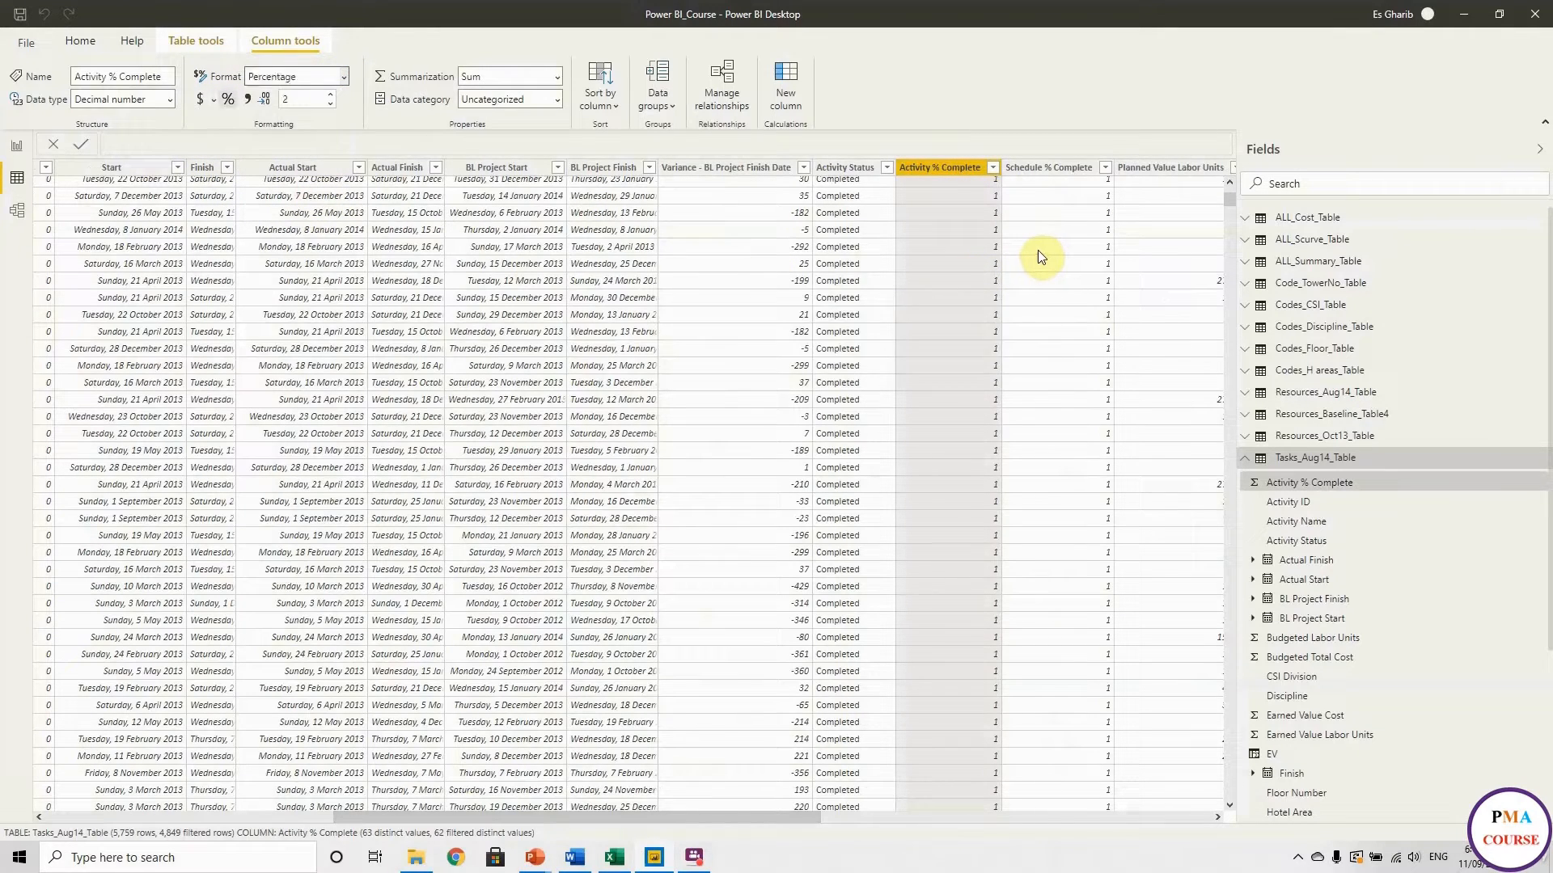
pyautogui.click(992, 167)
pyautogui.scroll(-20, 968, 413)
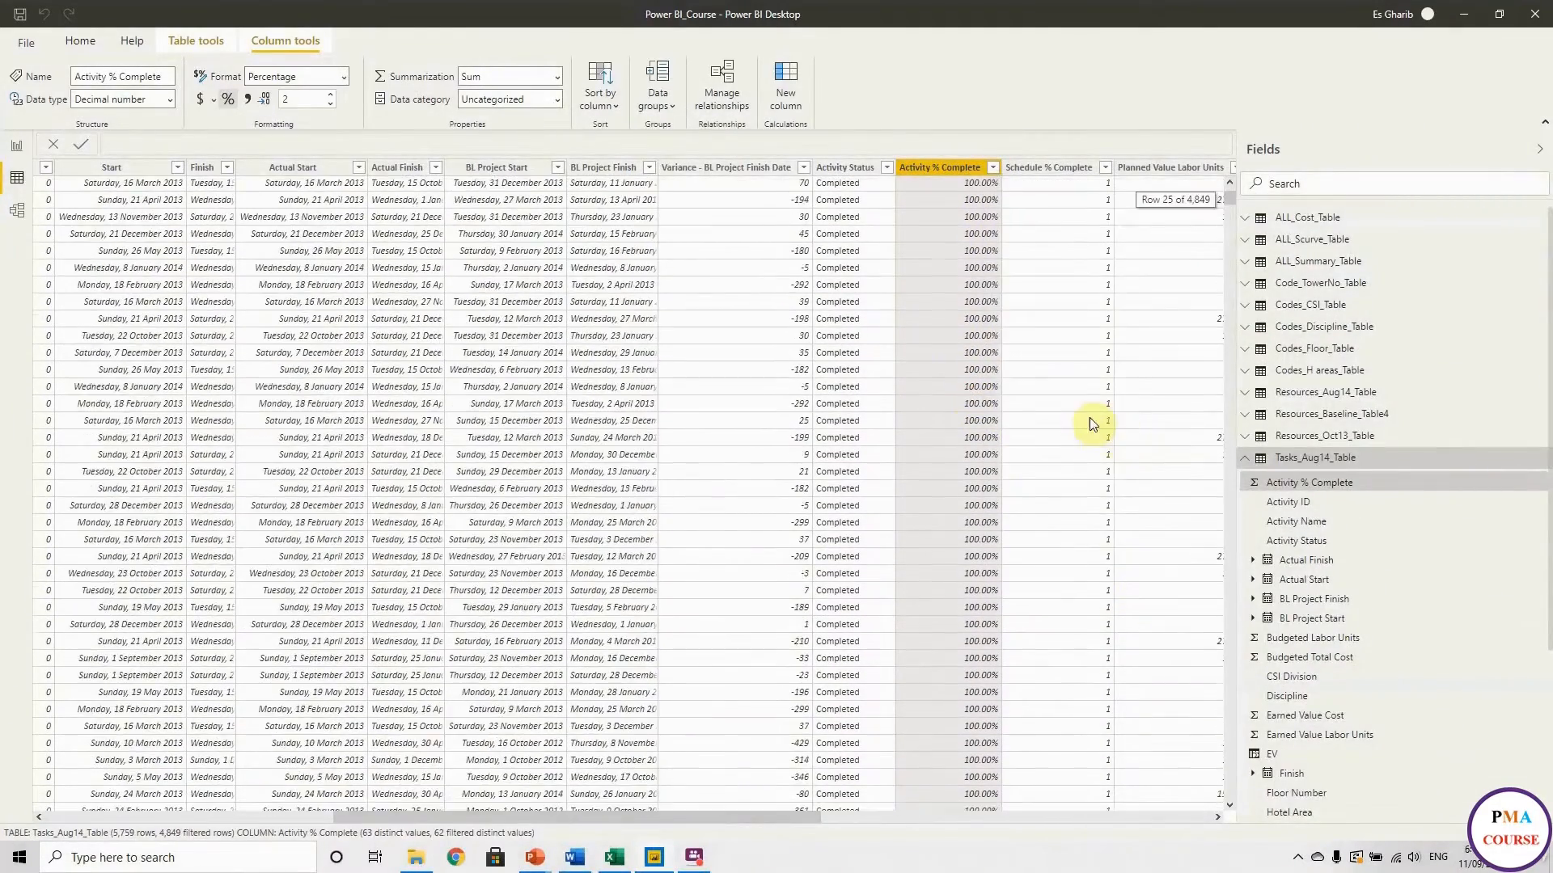
pyautogui.scroll(12, 958, 433)
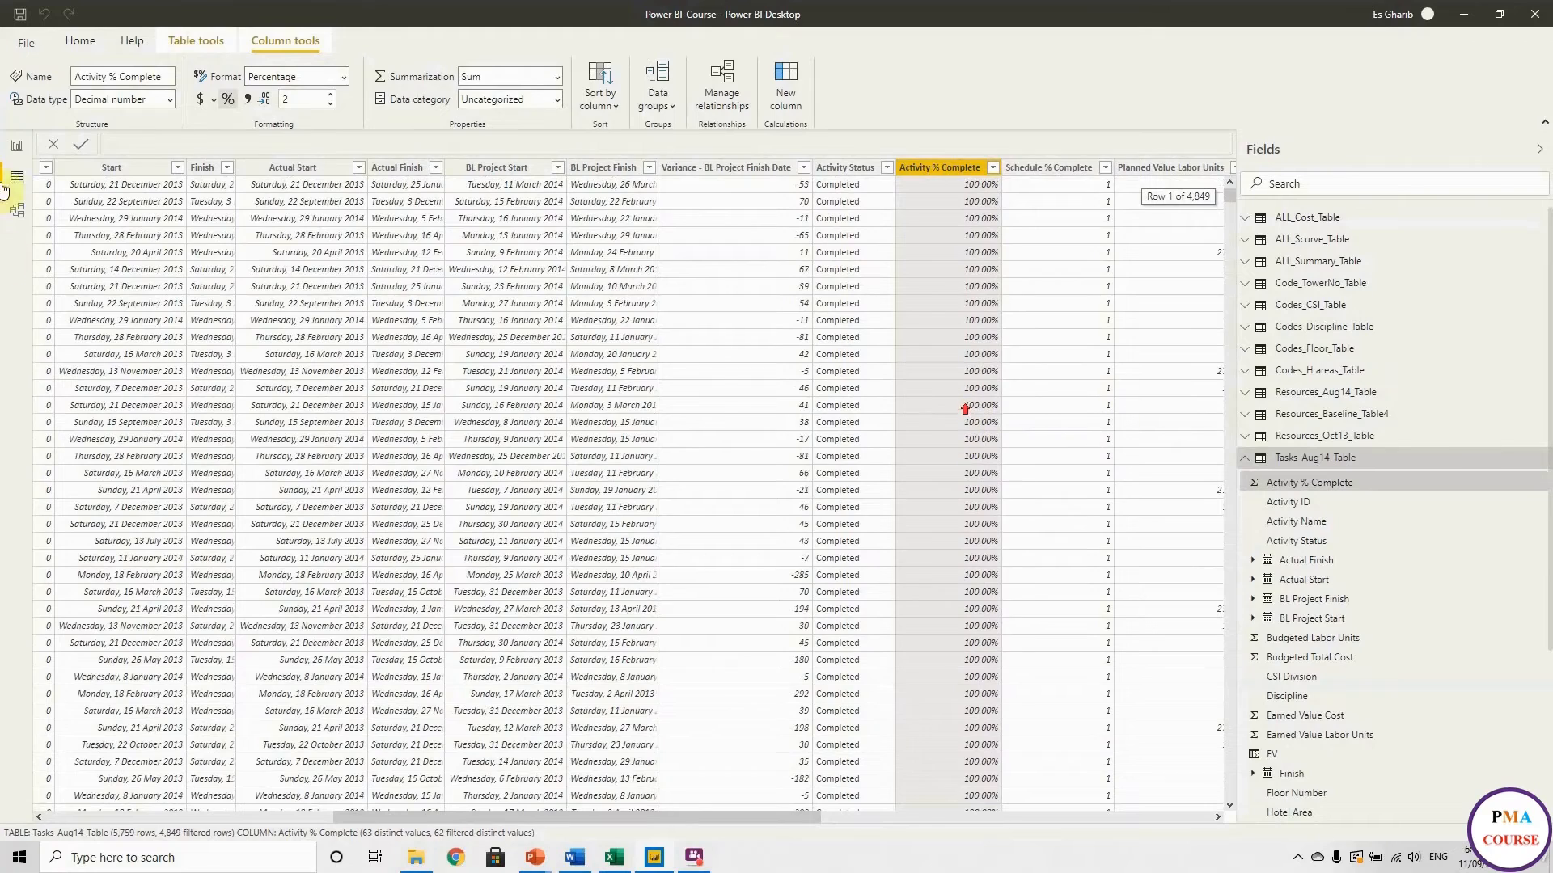
# Return to the report page and place Activity % Complete from Tasks_Aug14_Table in the empty card.
pyautogui.click(17, 147)
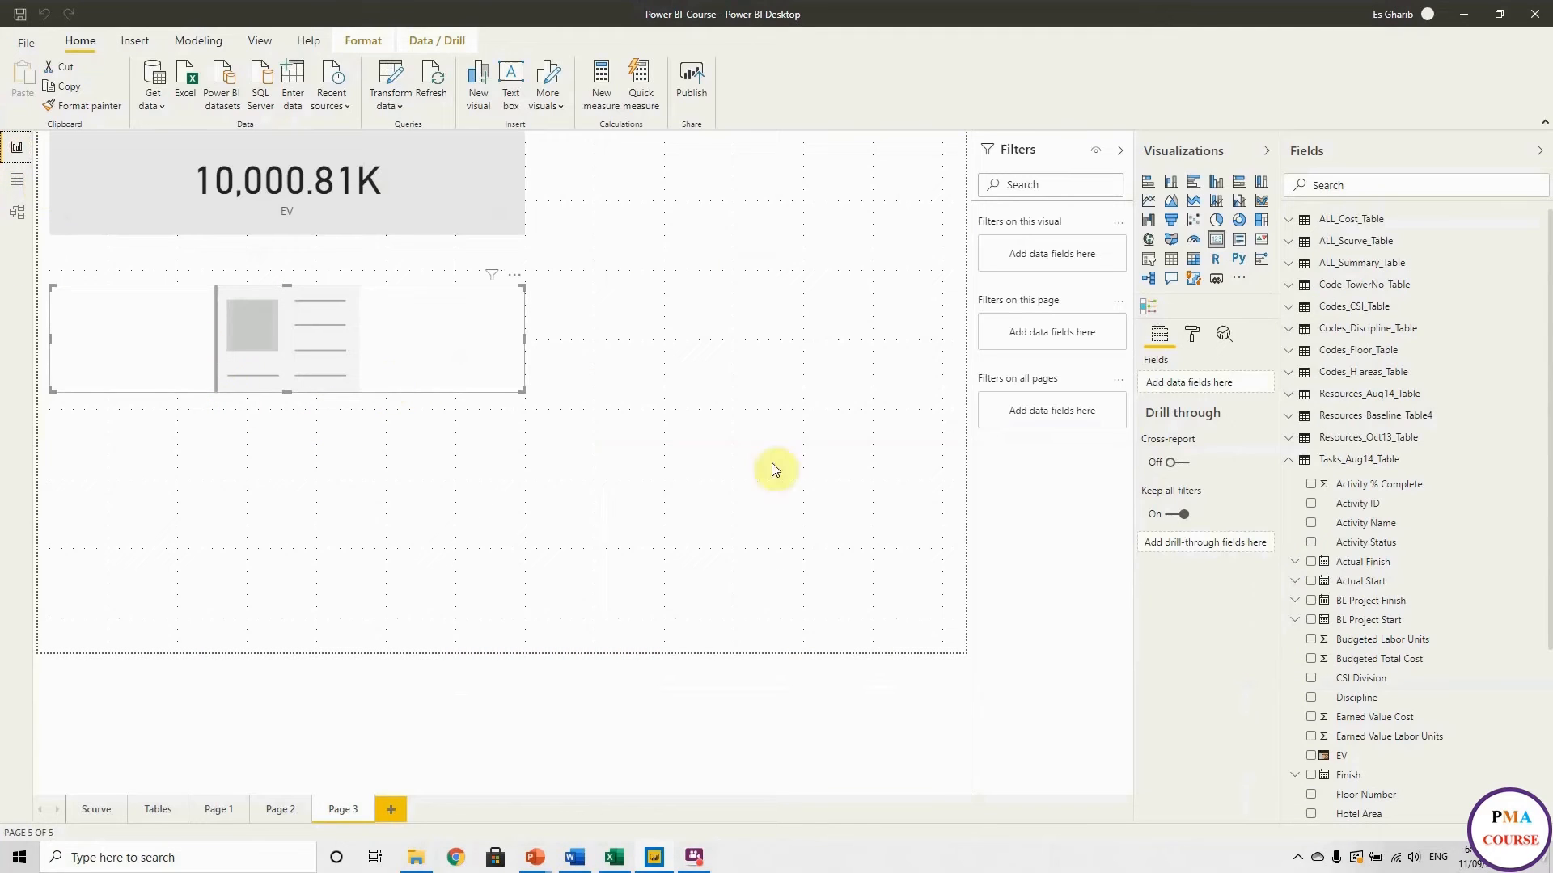
pyautogui.moveTo(1354, 485); pyautogui.dragTo(380, 372)
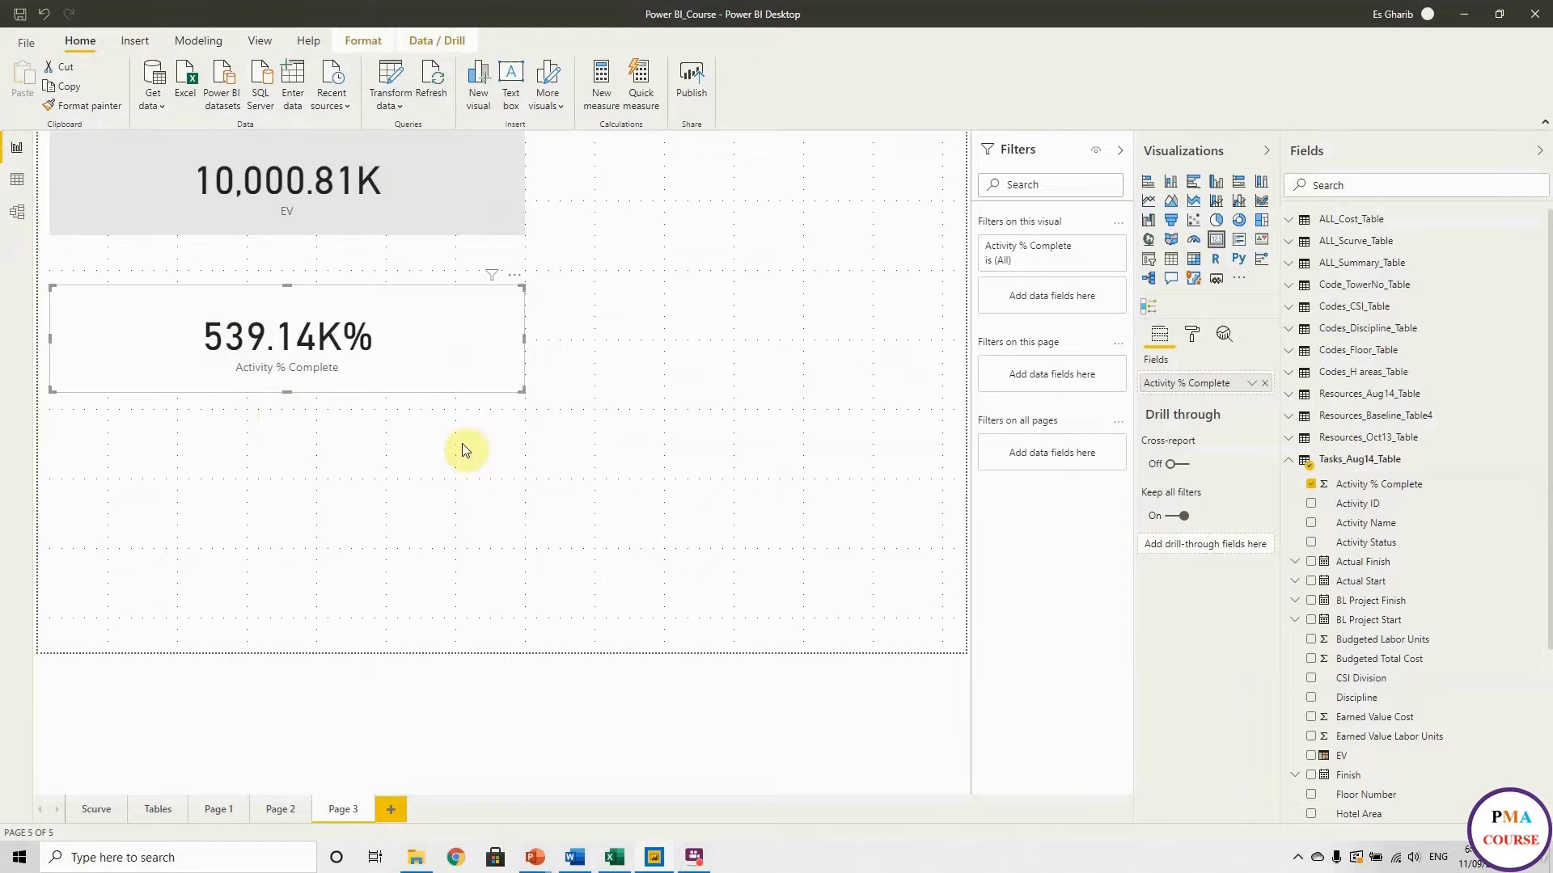
# Try Average as the aggregation of the Activity % Complete card, and set it back to Sum.
pyautogui.click(1251, 384)
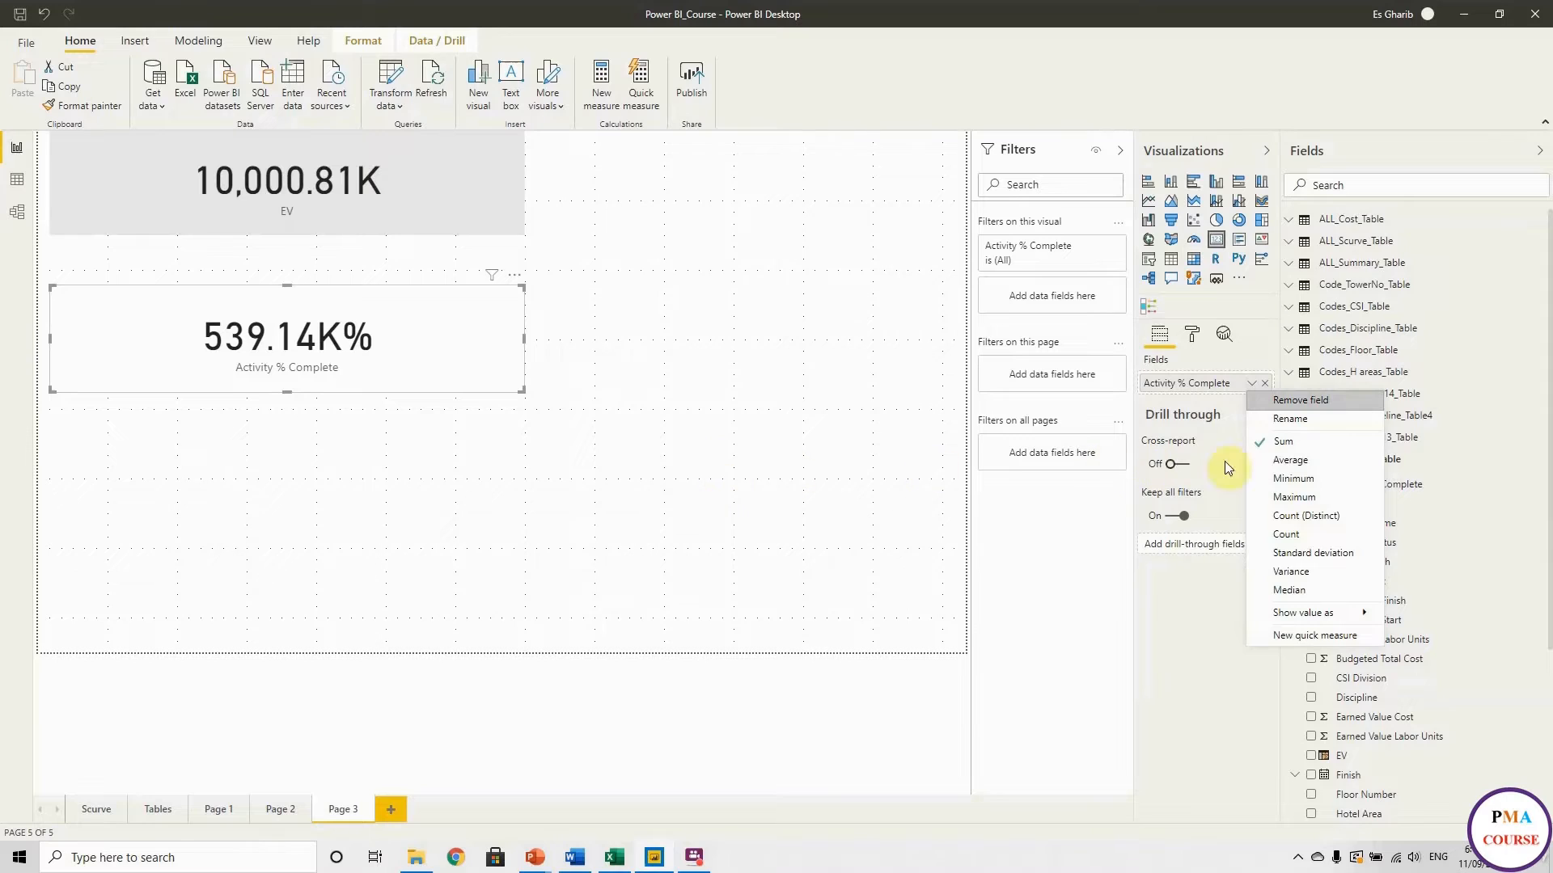
pyautogui.click(1293, 461)
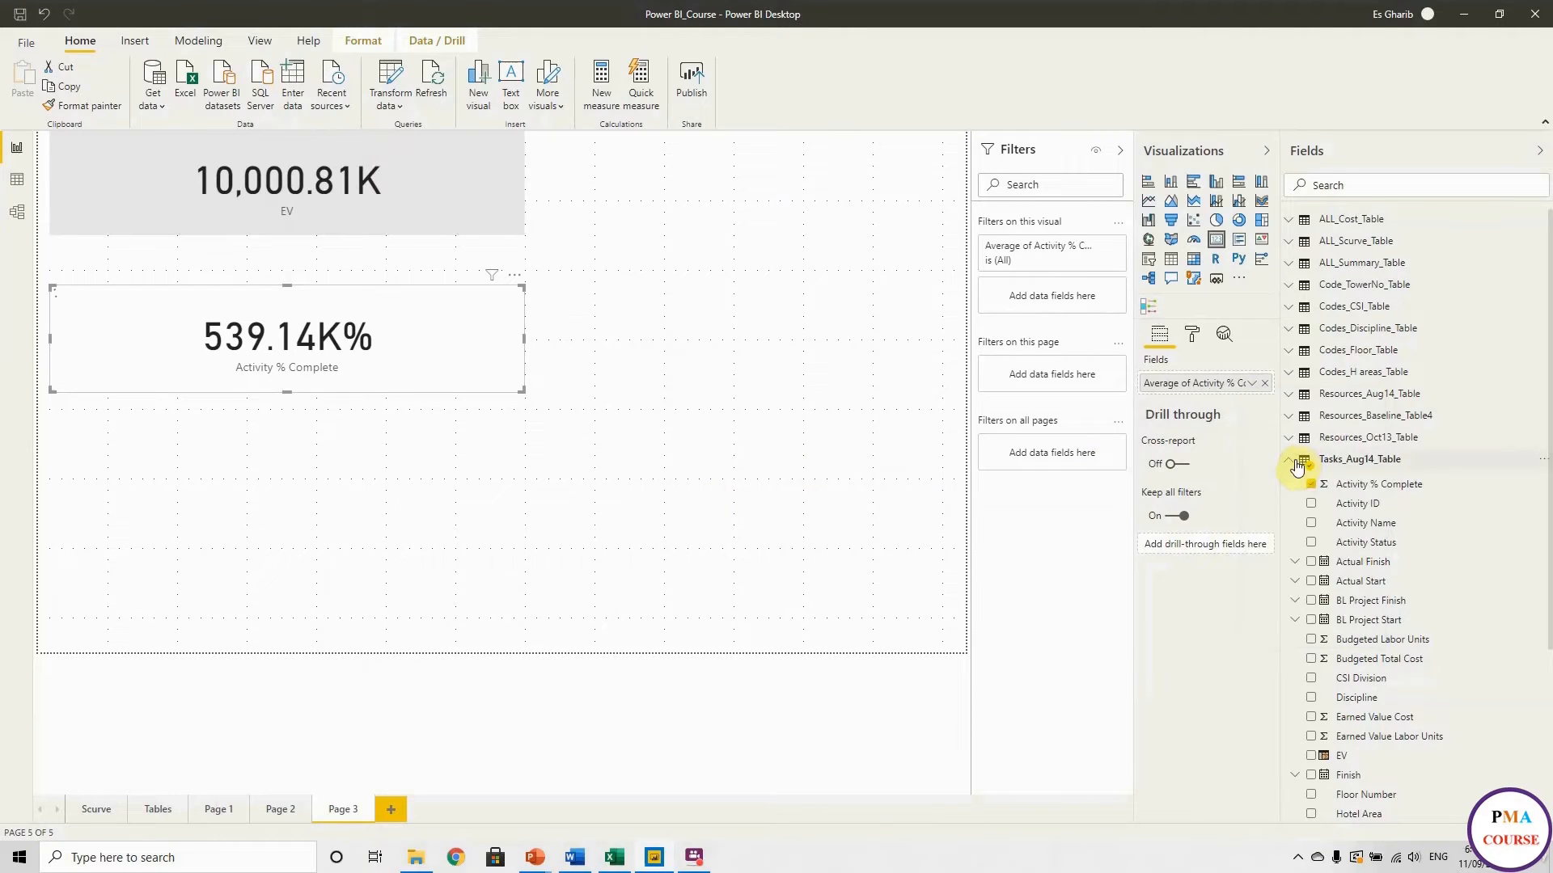
pyautogui.click(1247, 386)
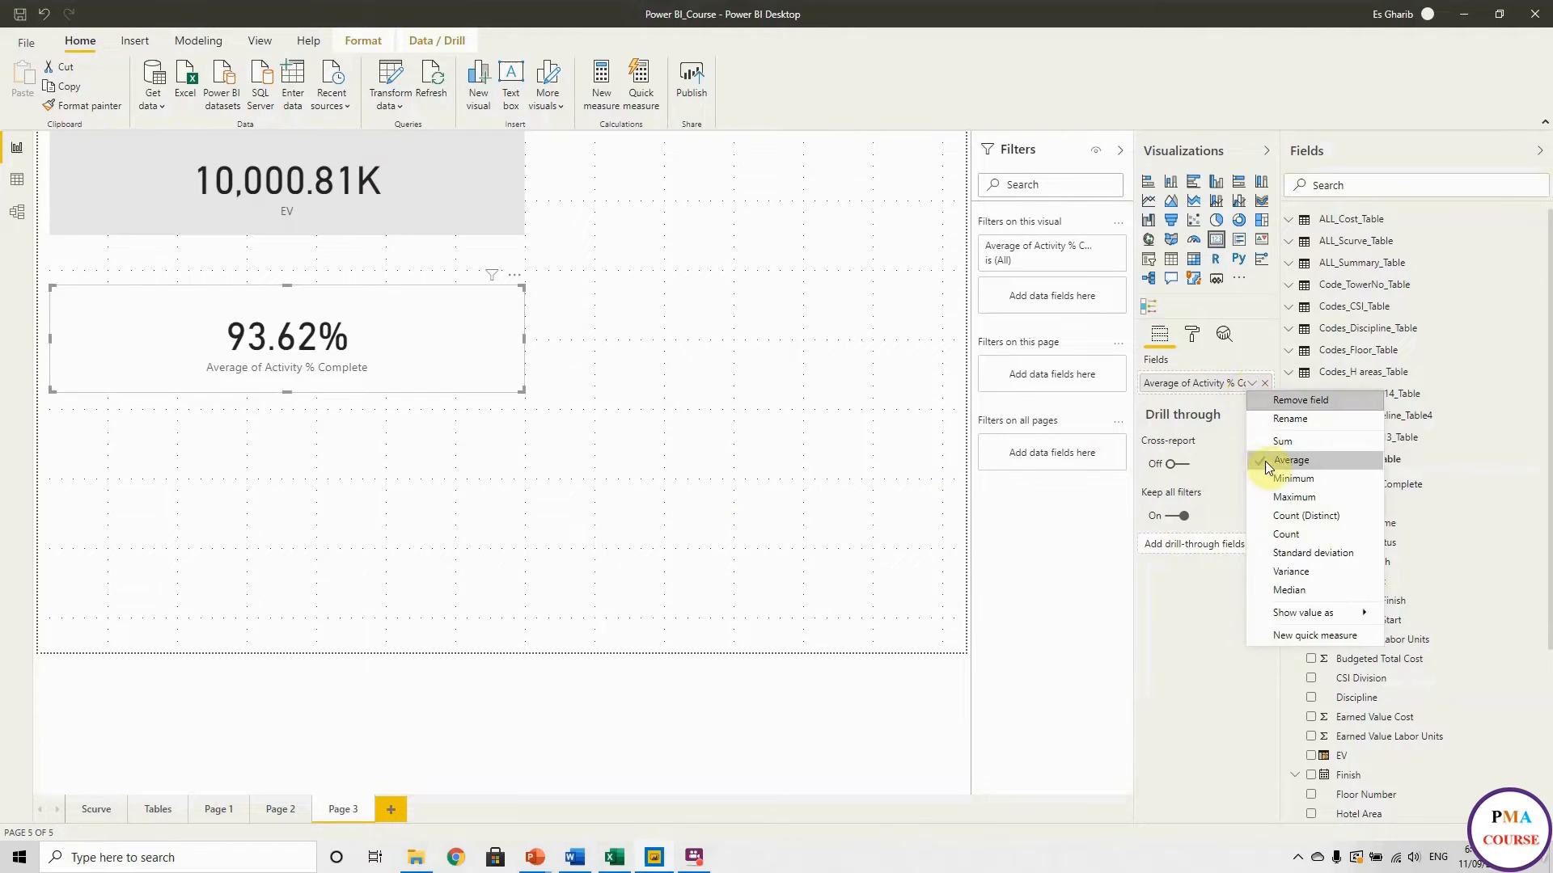
pyautogui.click(1278, 442)
pyautogui.click(532, 483)
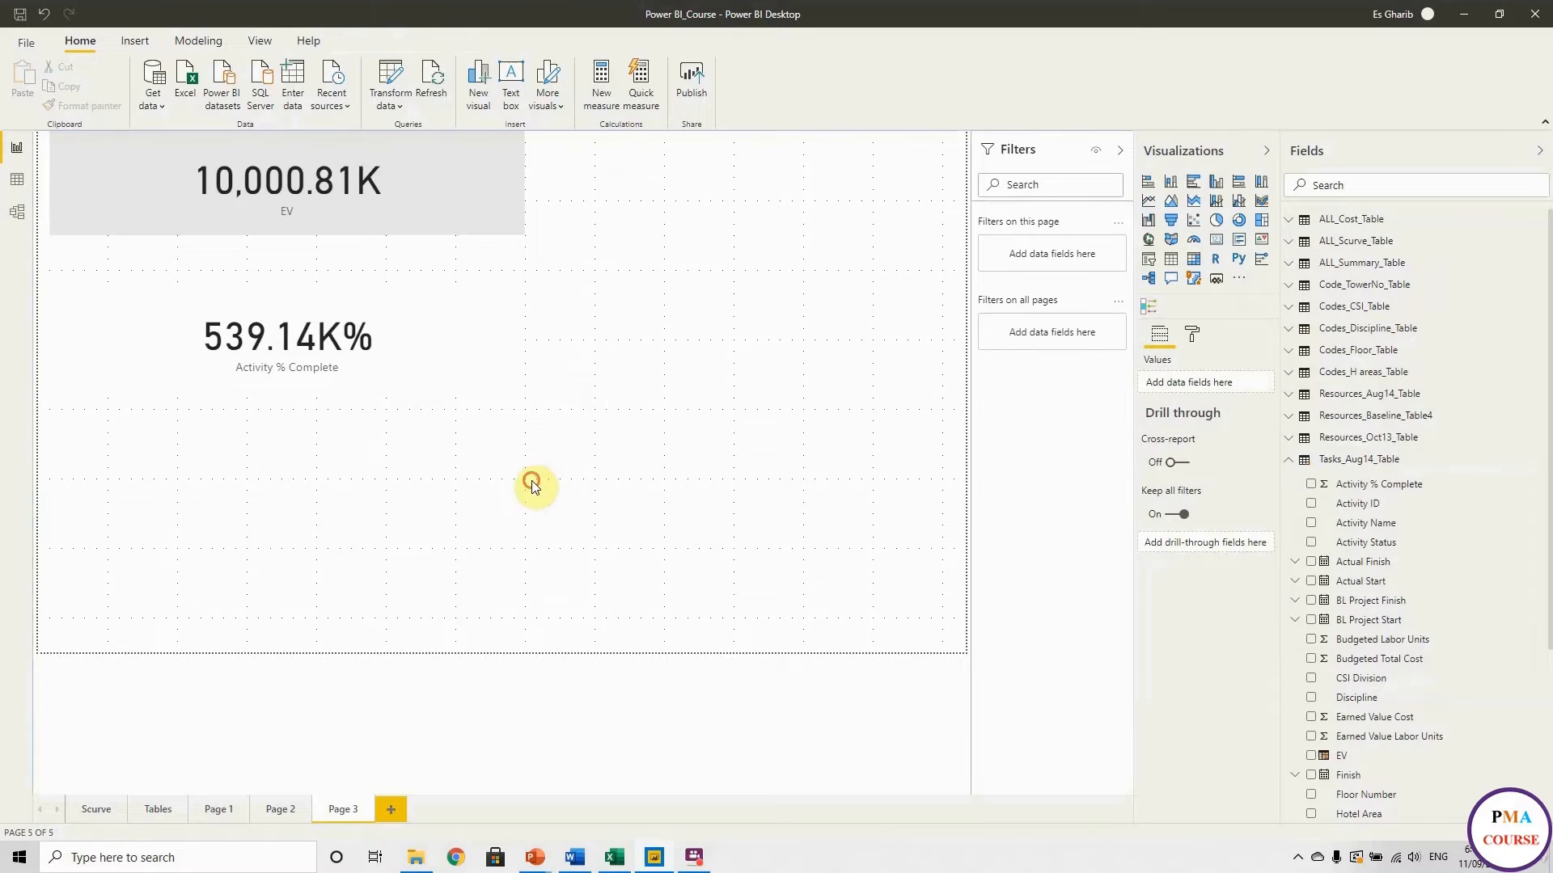
# Move the Activity % Complete card up close beneath the EV card and give it the same light grey background.
pyautogui.click(444, 349)
pyautogui.moveTo(440, 356); pyautogui.dragTo(440, 326)
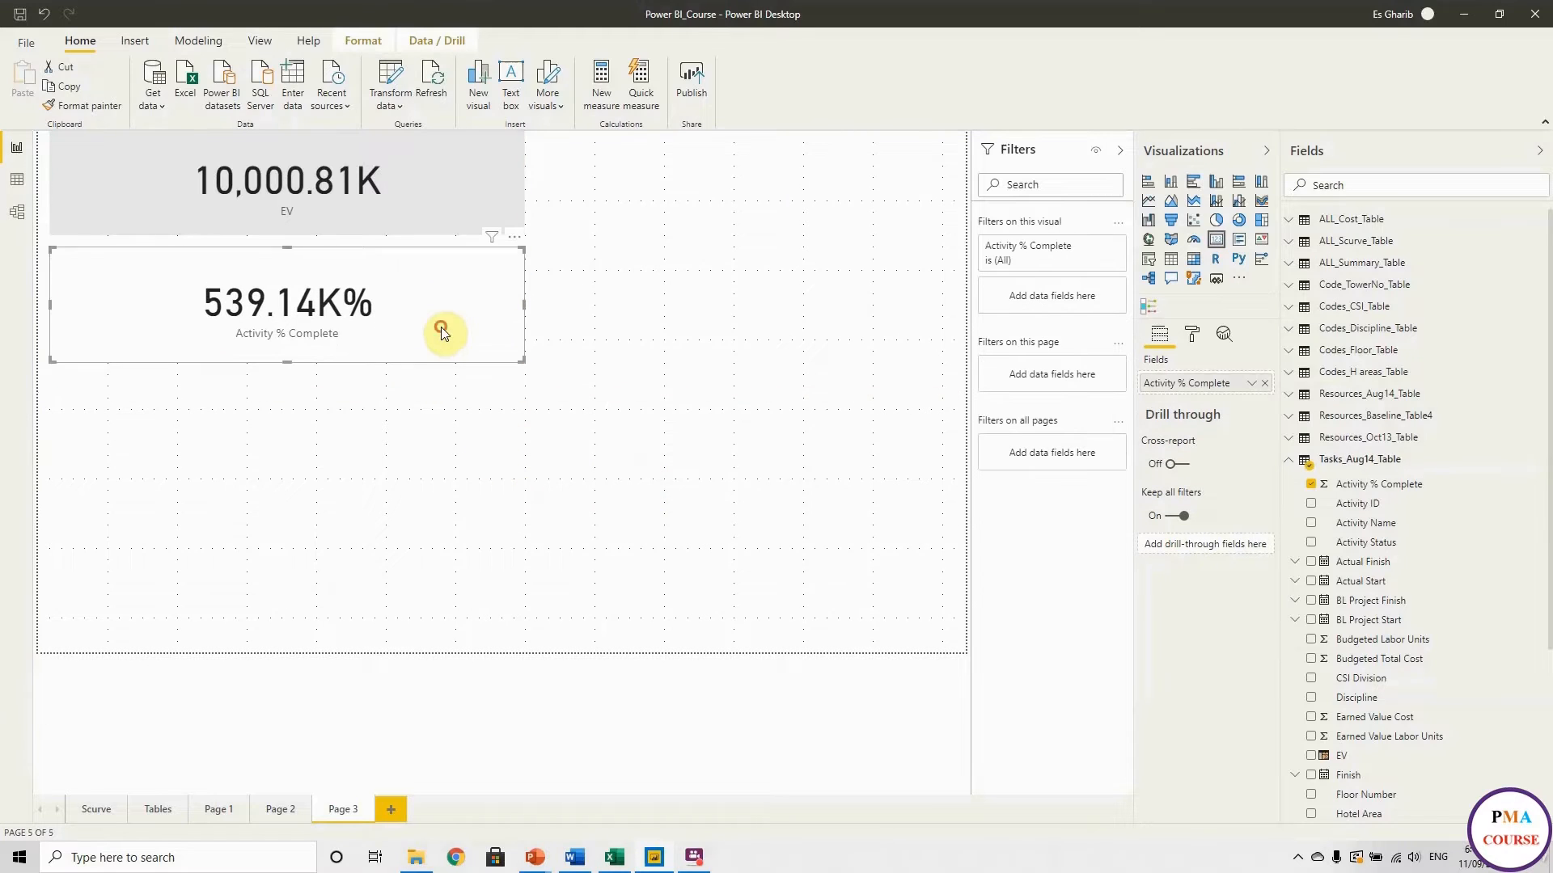
pyautogui.click(1192, 336)
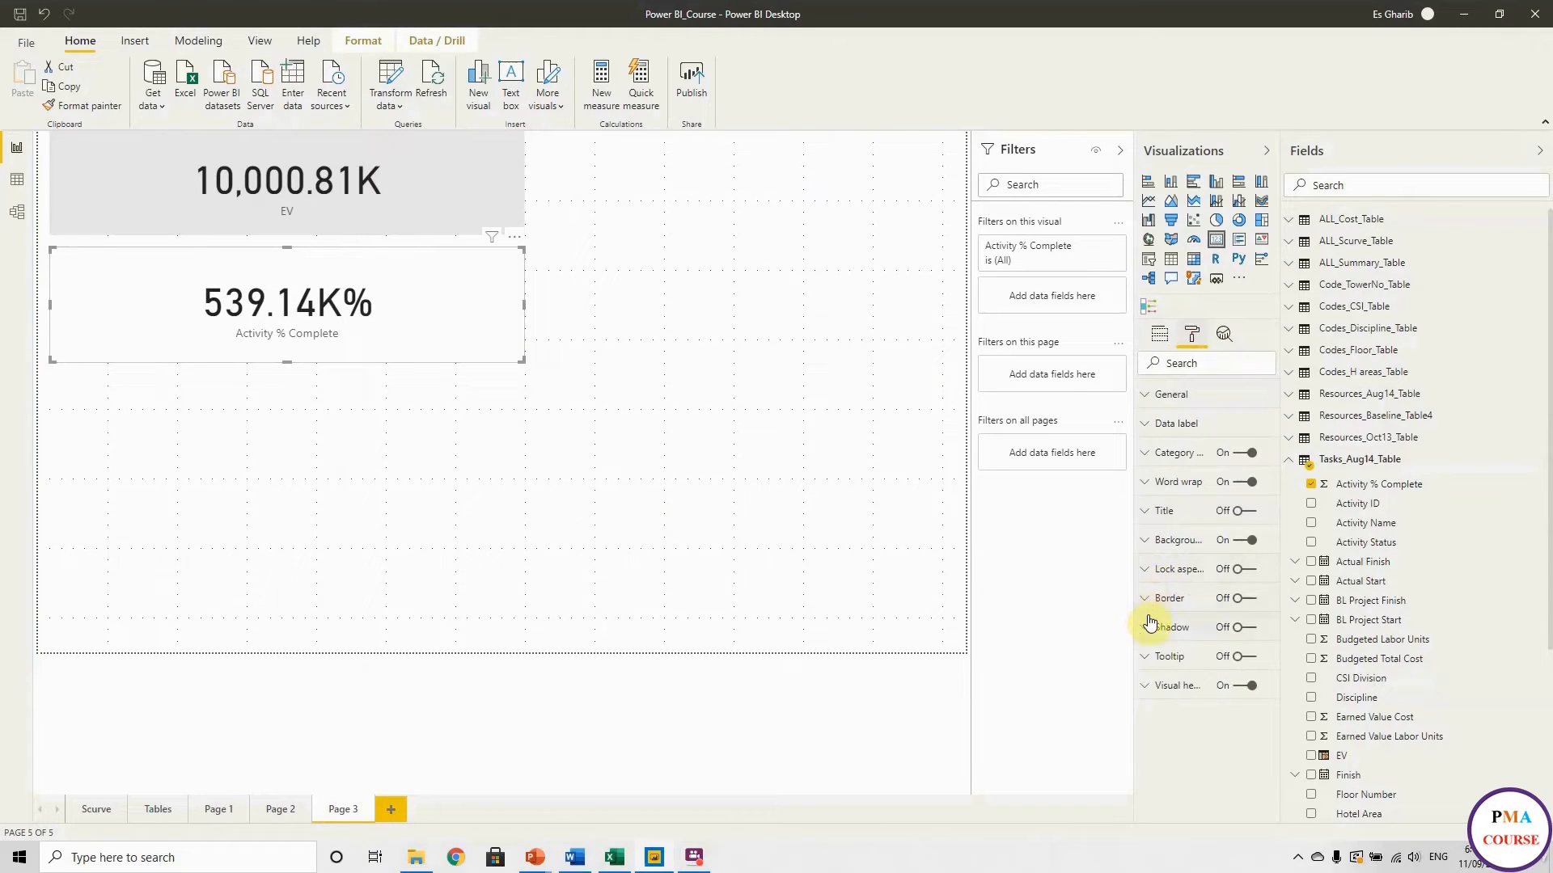
pyautogui.click(1149, 540)
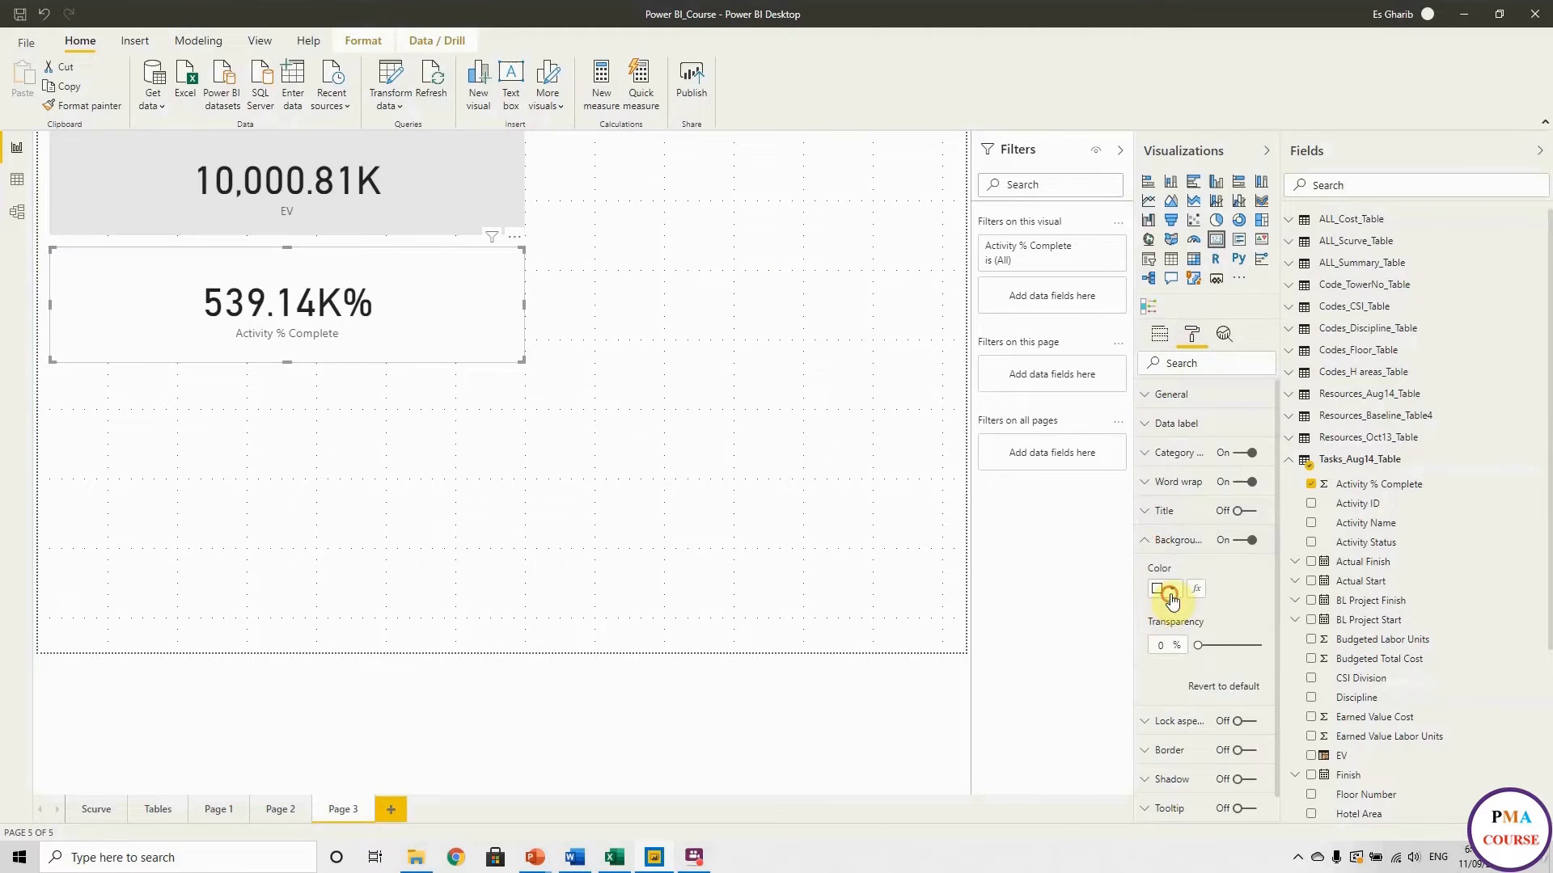
pyautogui.click(1169, 589)
pyautogui.click(1157, 639)
pyautogui.click(712, 485)
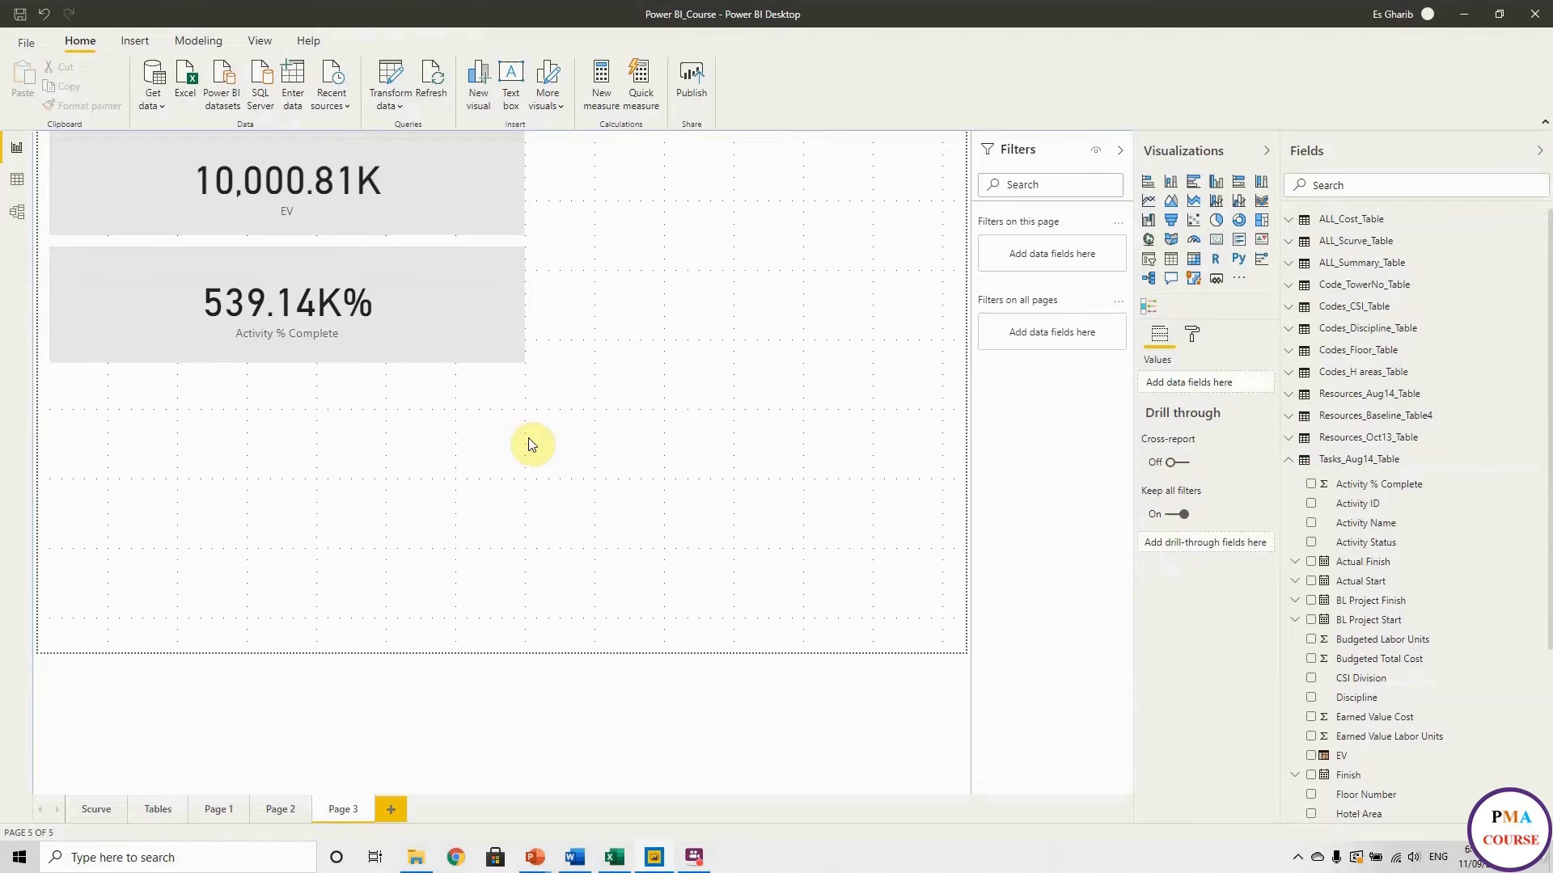
# Create a new measure in Tasks_Aug14_Table and name it Aug14 Progress%.
pyautogui.click(1539, 465)
pyautogui.click(1477, 475)
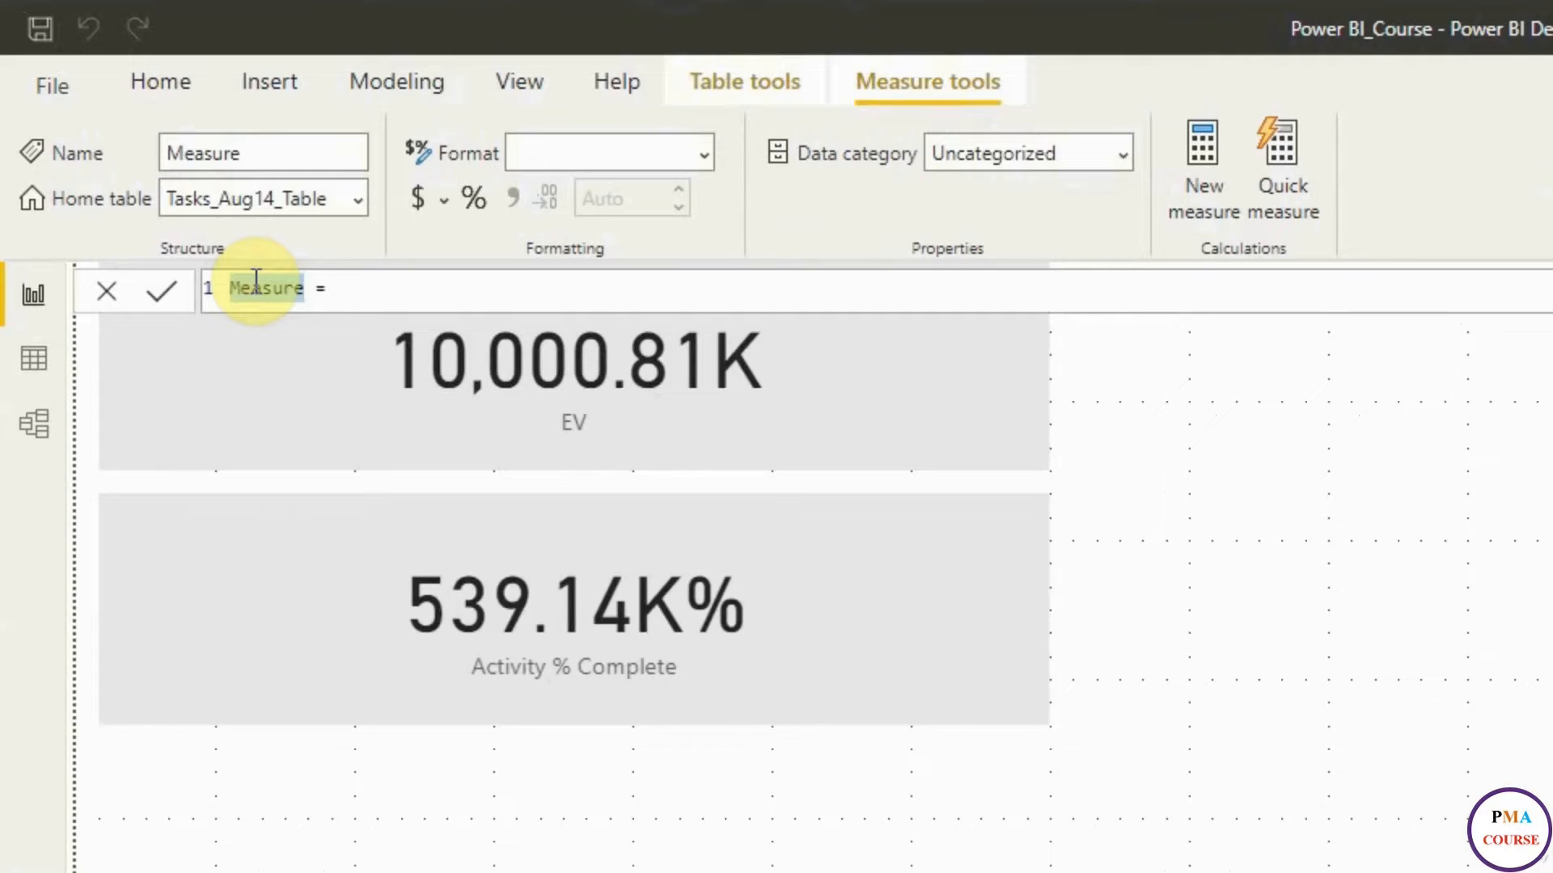
pyautogui.write('Aug')
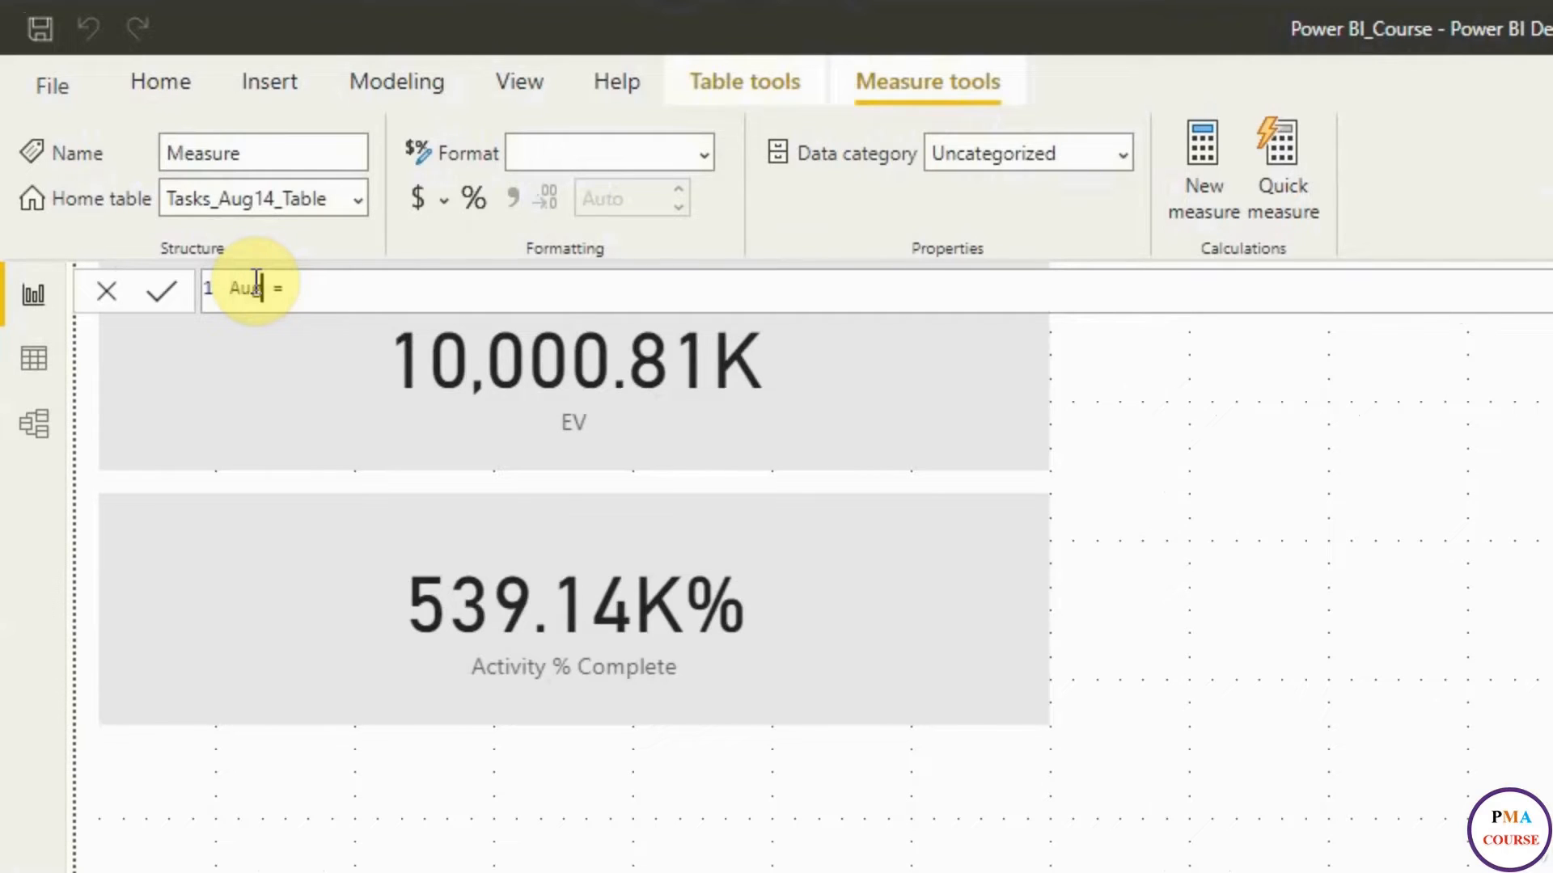
pyautogui.write('14 Progress')
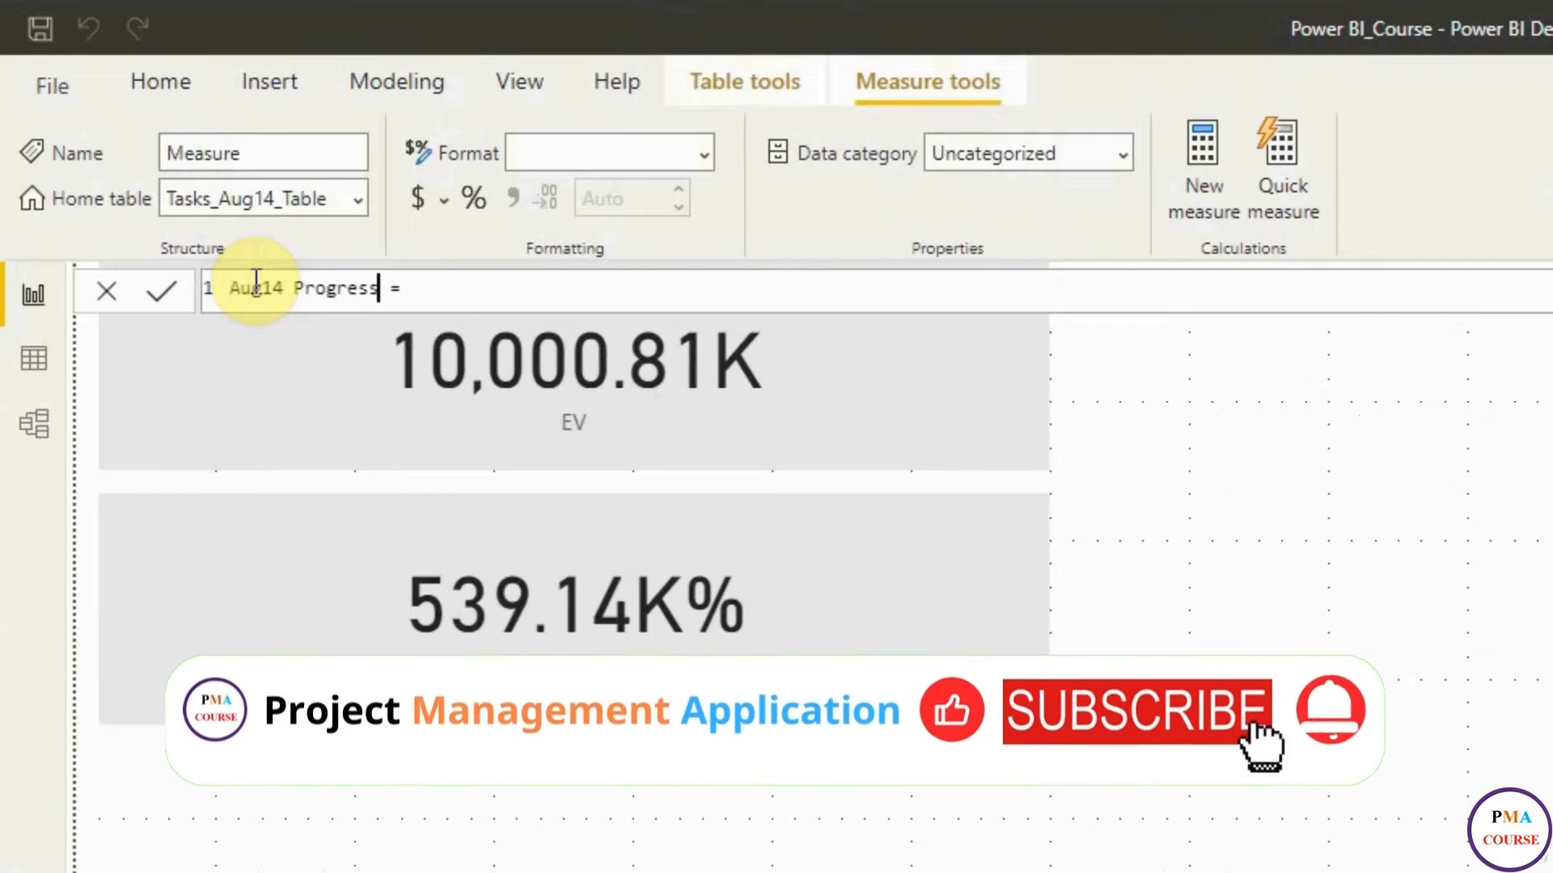
pyautogui.write('%')
pyautogui.click(435, 278)
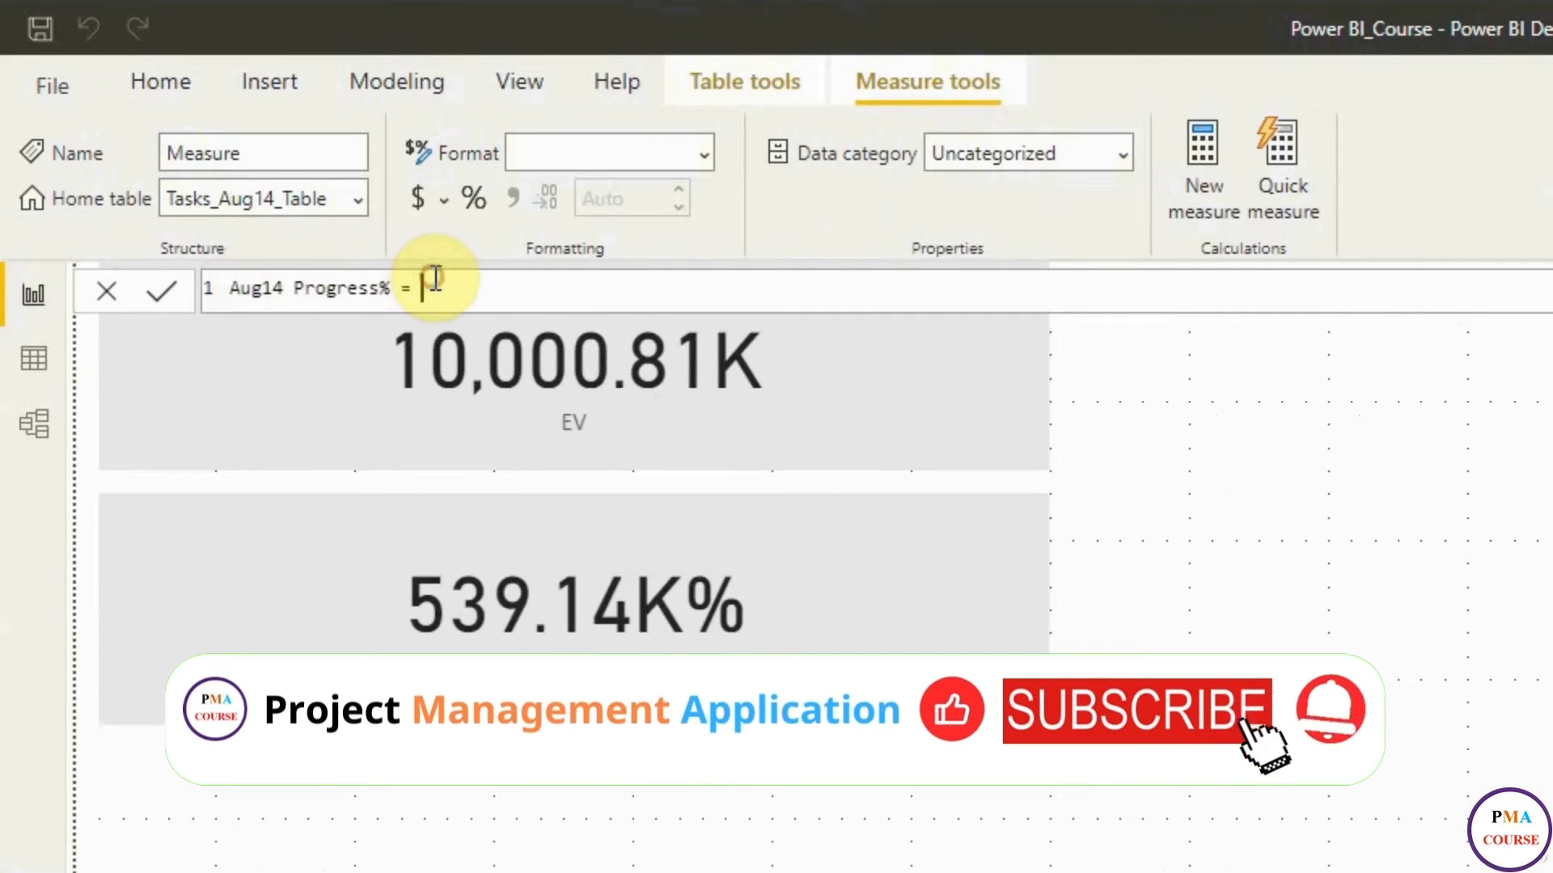
# Start the Aug14 Progress% formula with the SUM of Tasks_Aug14_Table[Earned Value Labor Units].
pyautogui.write('sum')
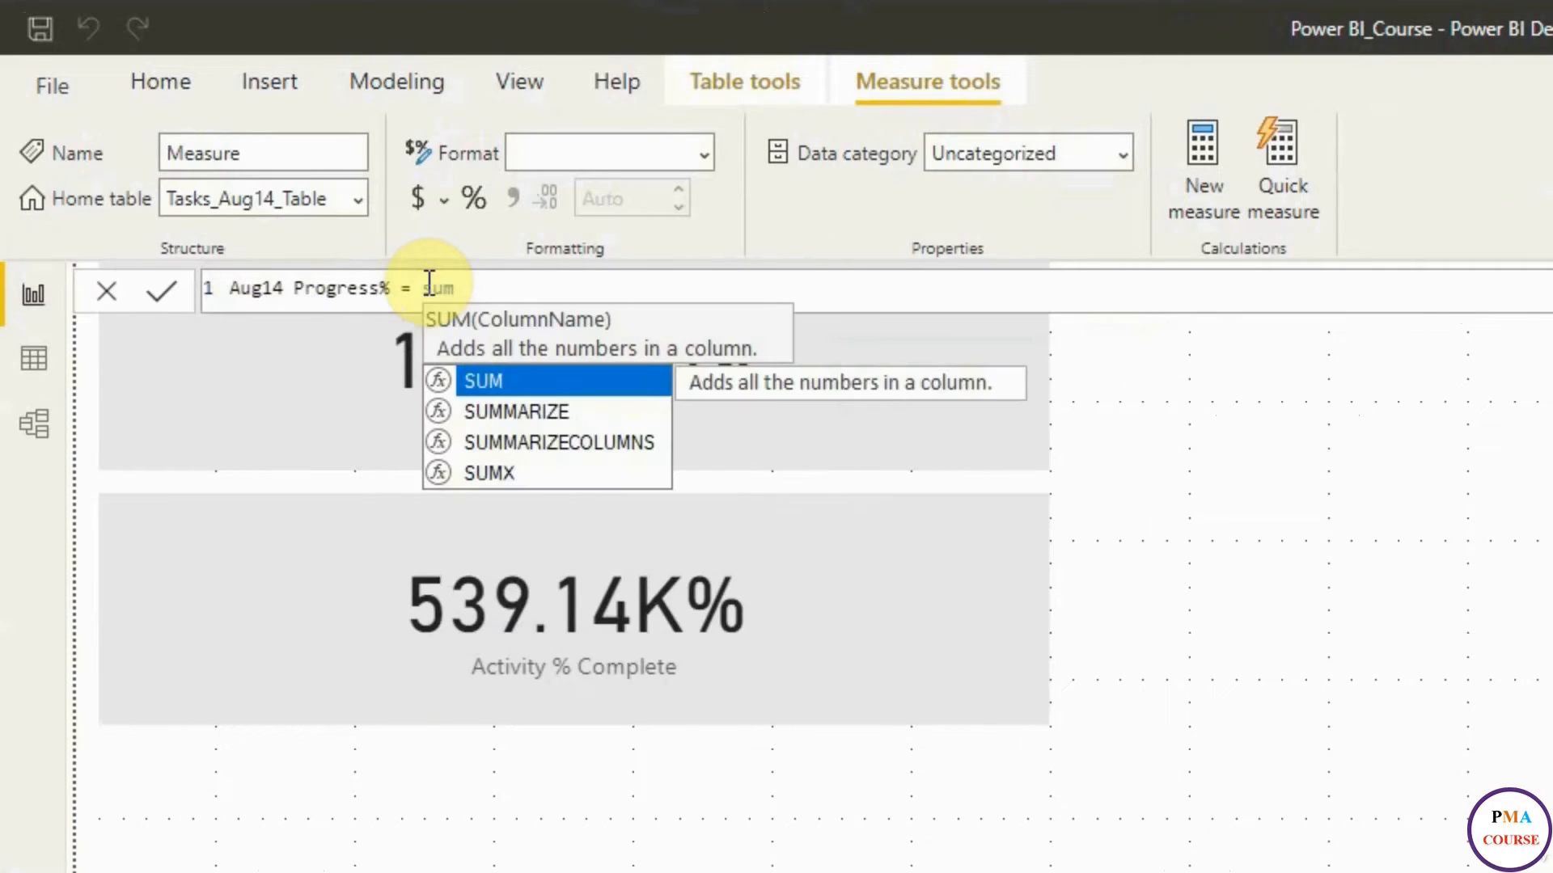
pyautogui.press('Tab')
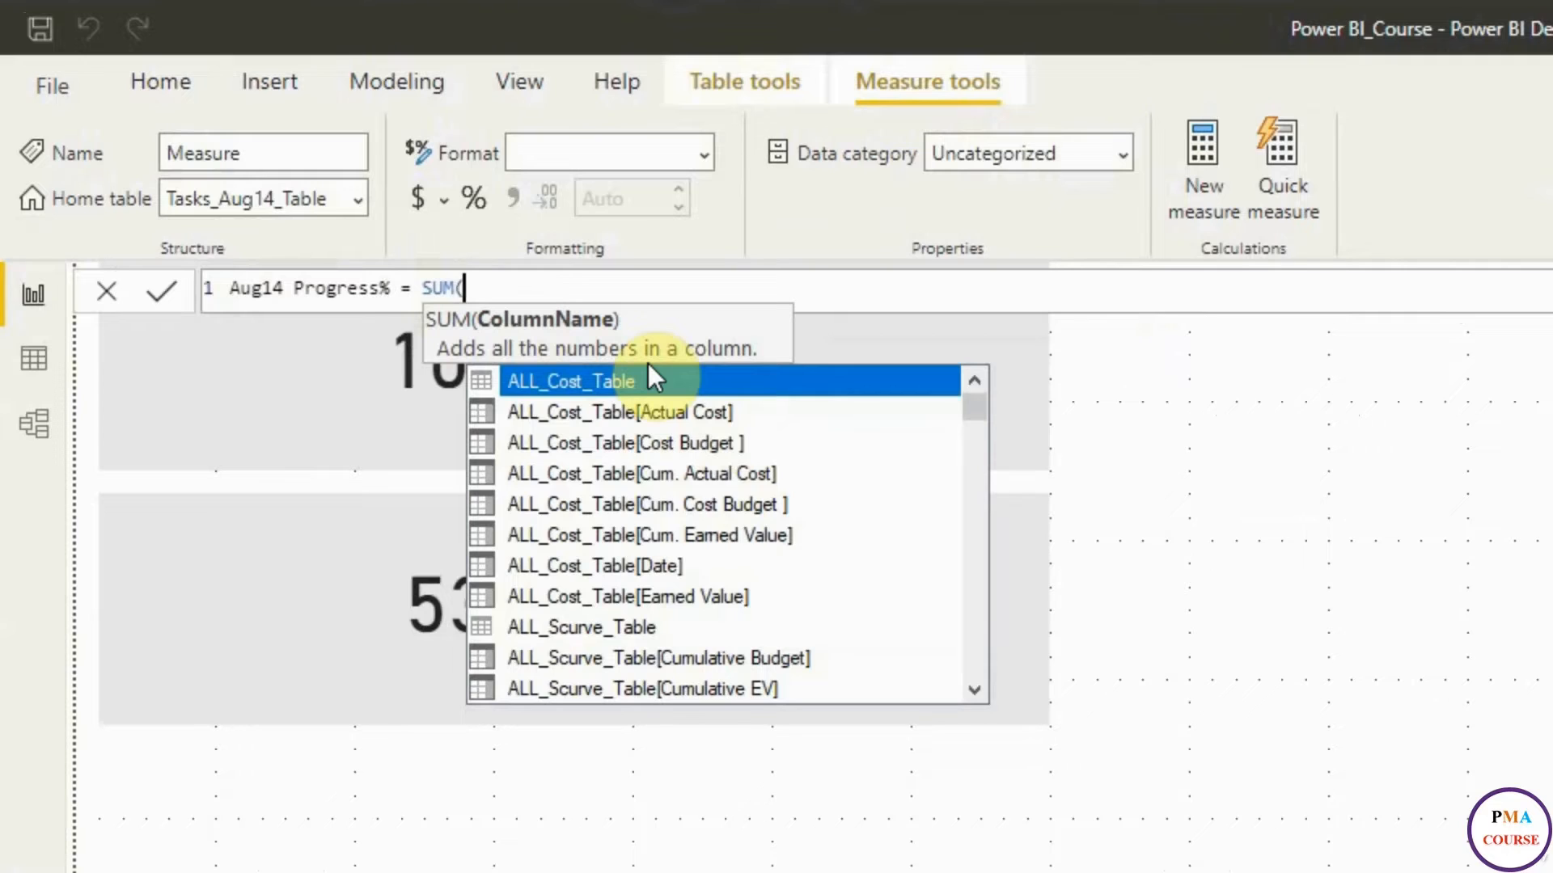
pyautogui.write('earned')
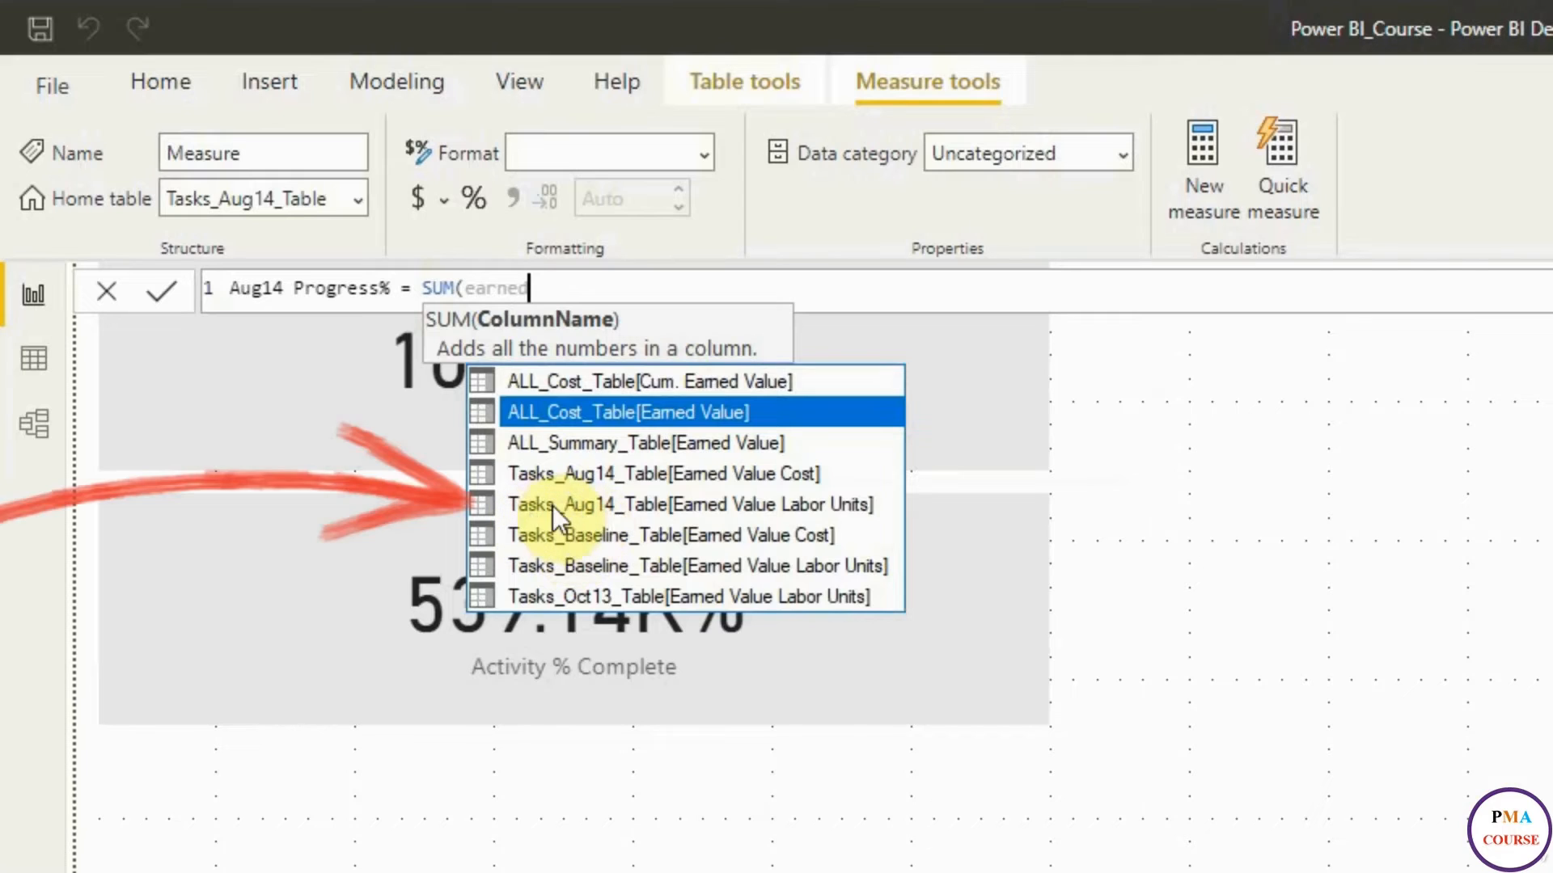
pyautogui.click(774, 508)
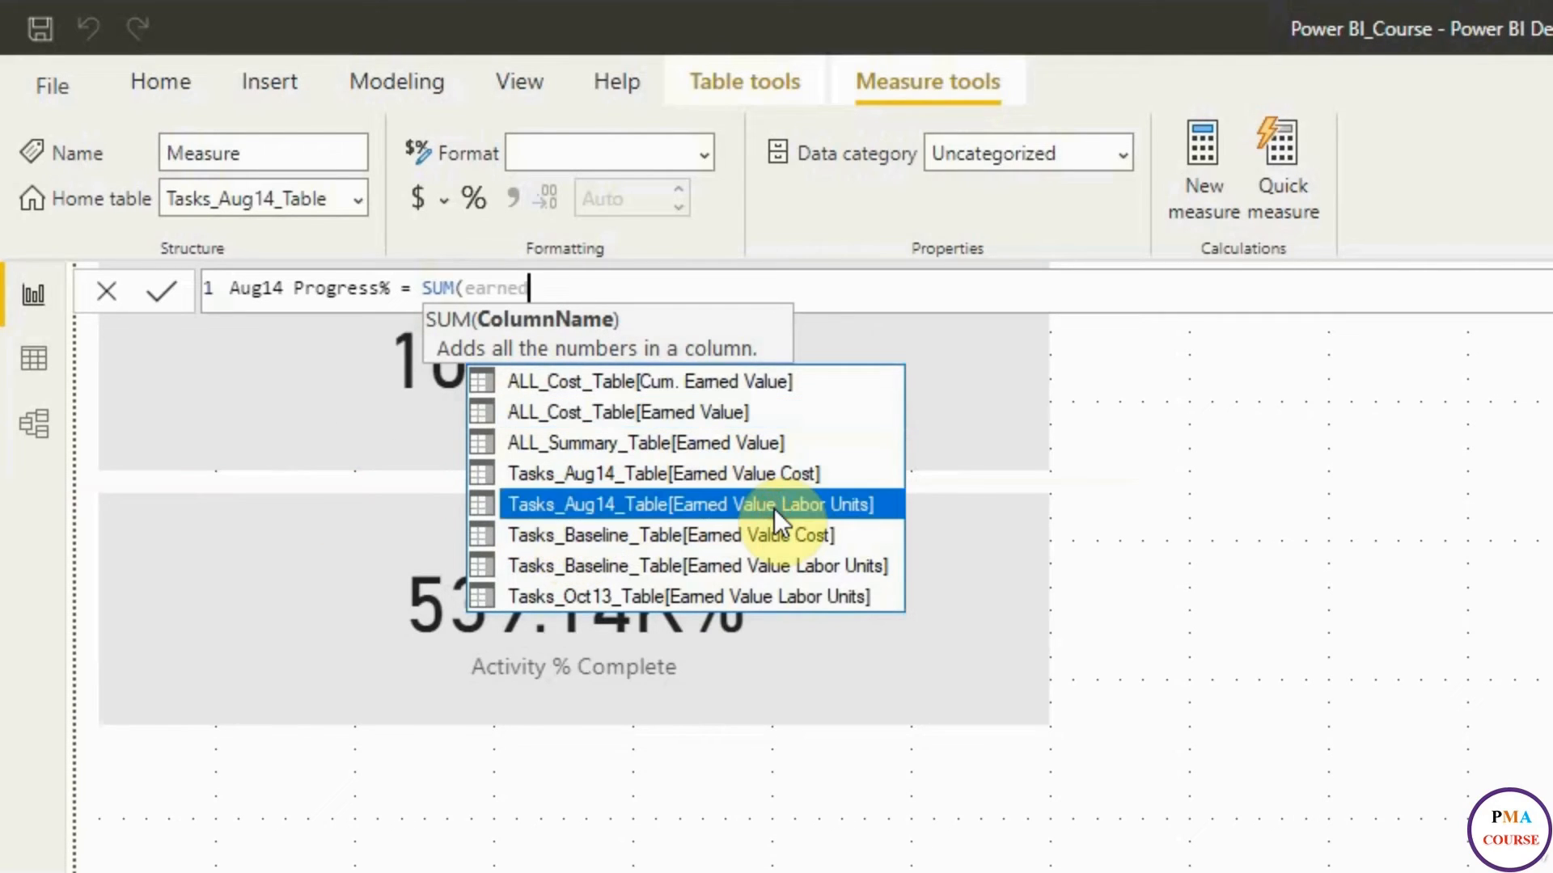
pyautogui.doubleClick(773, 508)
pyautogui.click(1049, 300)
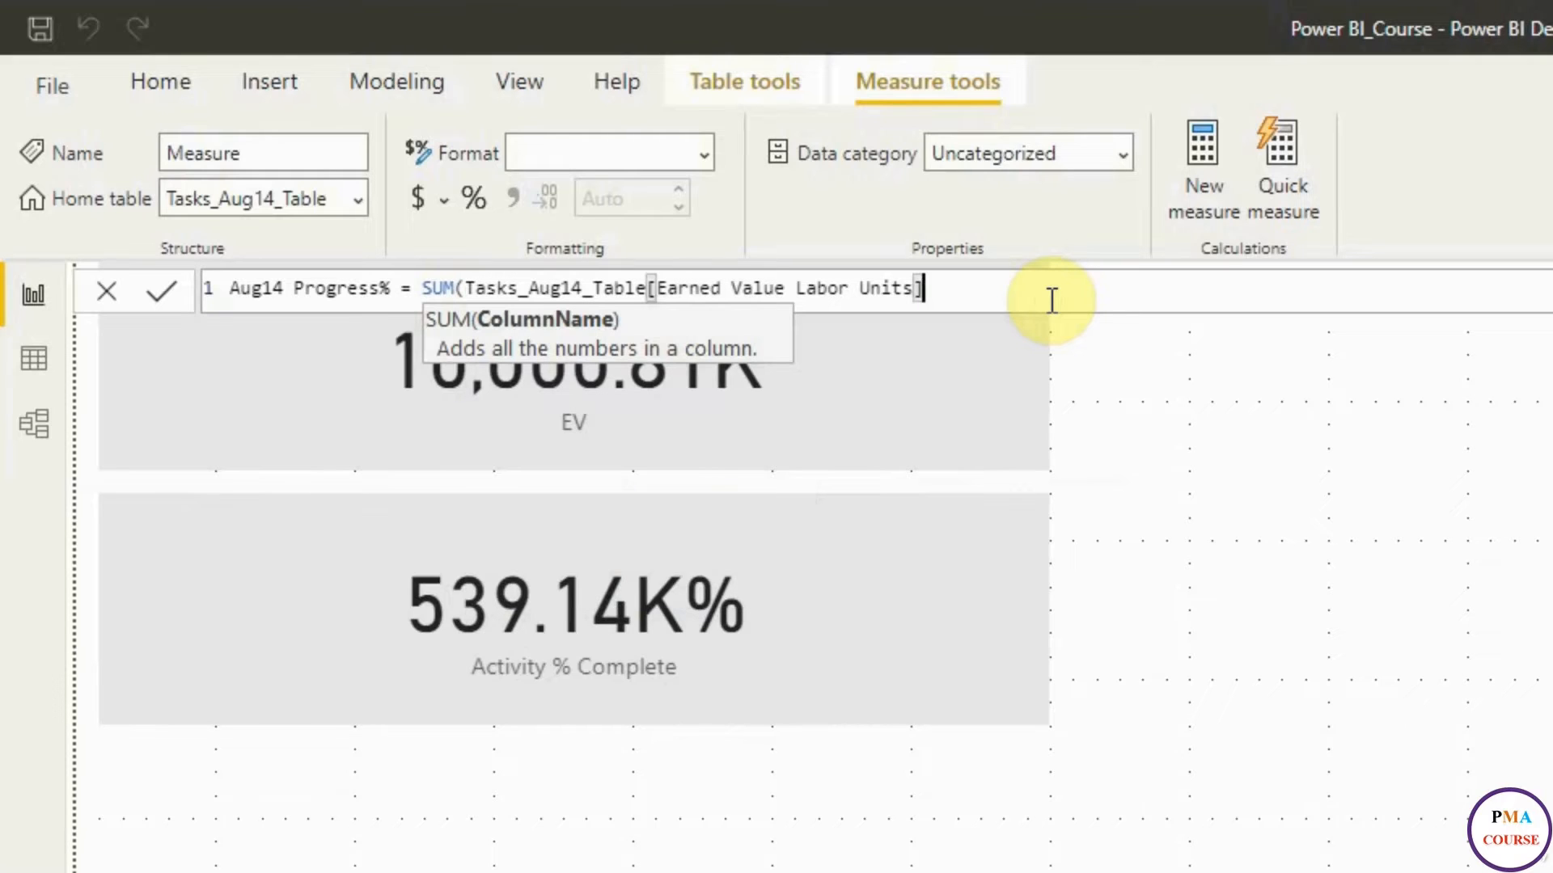
# Complete the Aug14 Progress% formula by dividing by the SUM of Tasks_Aug14_Table[Budgeted Labor Units], and commit the measure.
pyautogui.write(') / ')
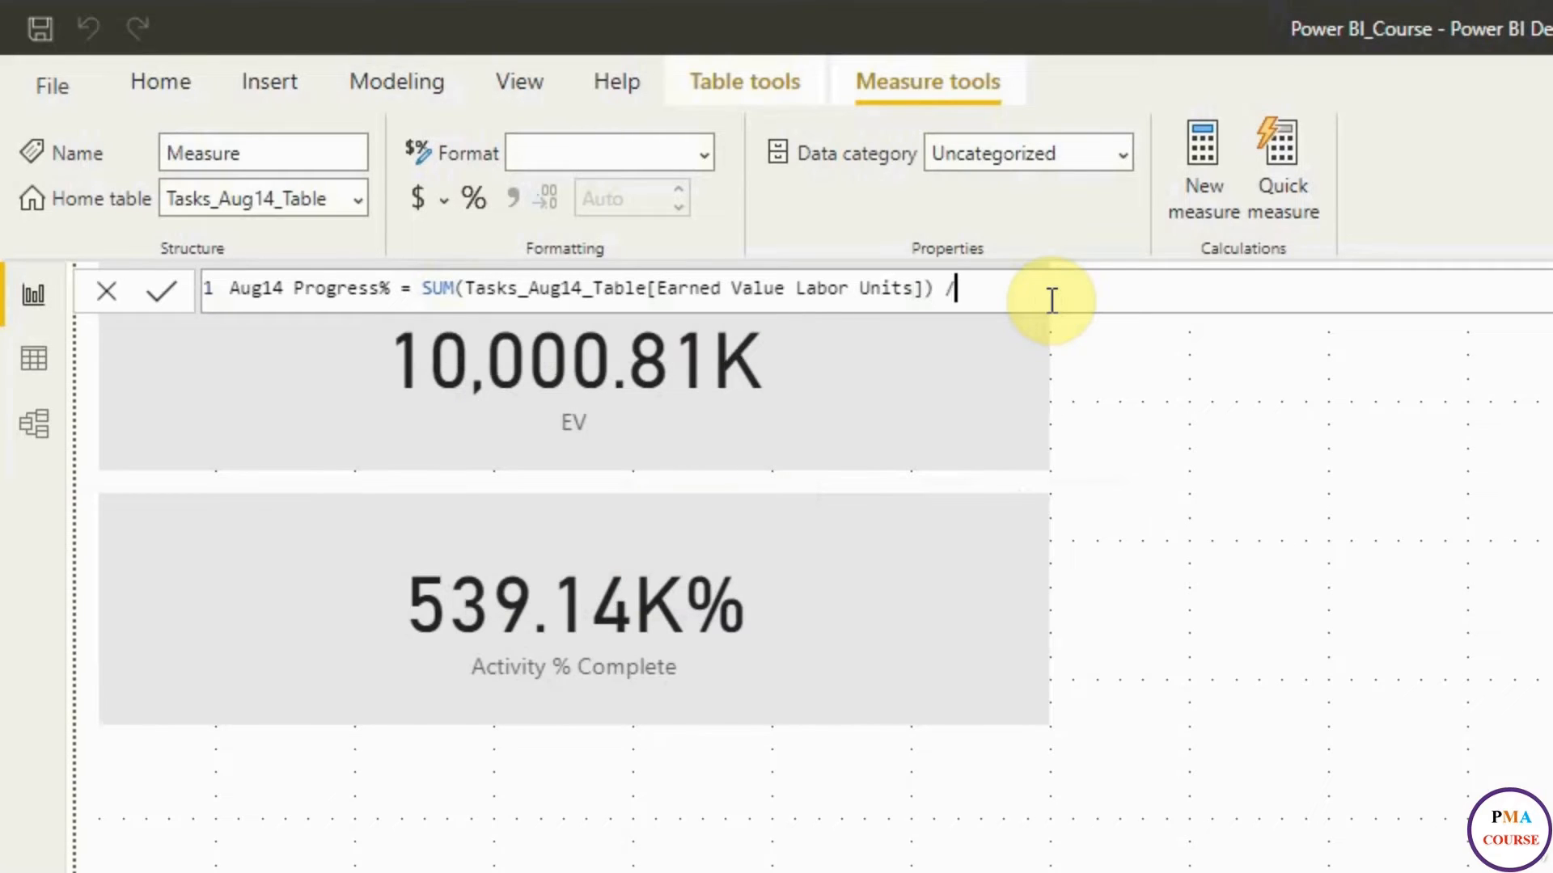
pyautogui.write('sum')
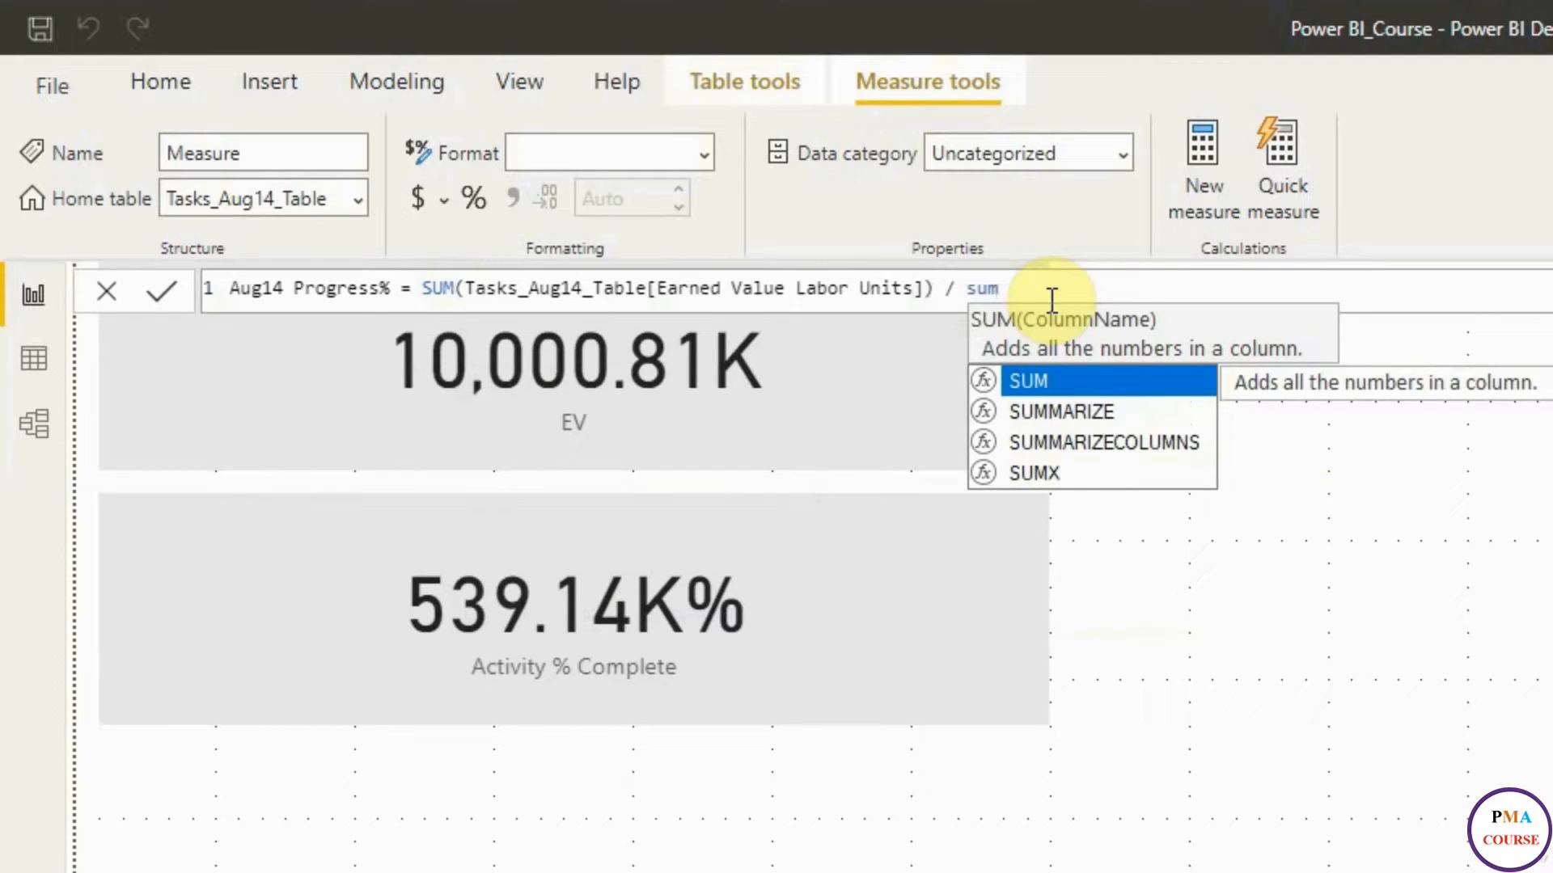
pyautogui.press('Tab')
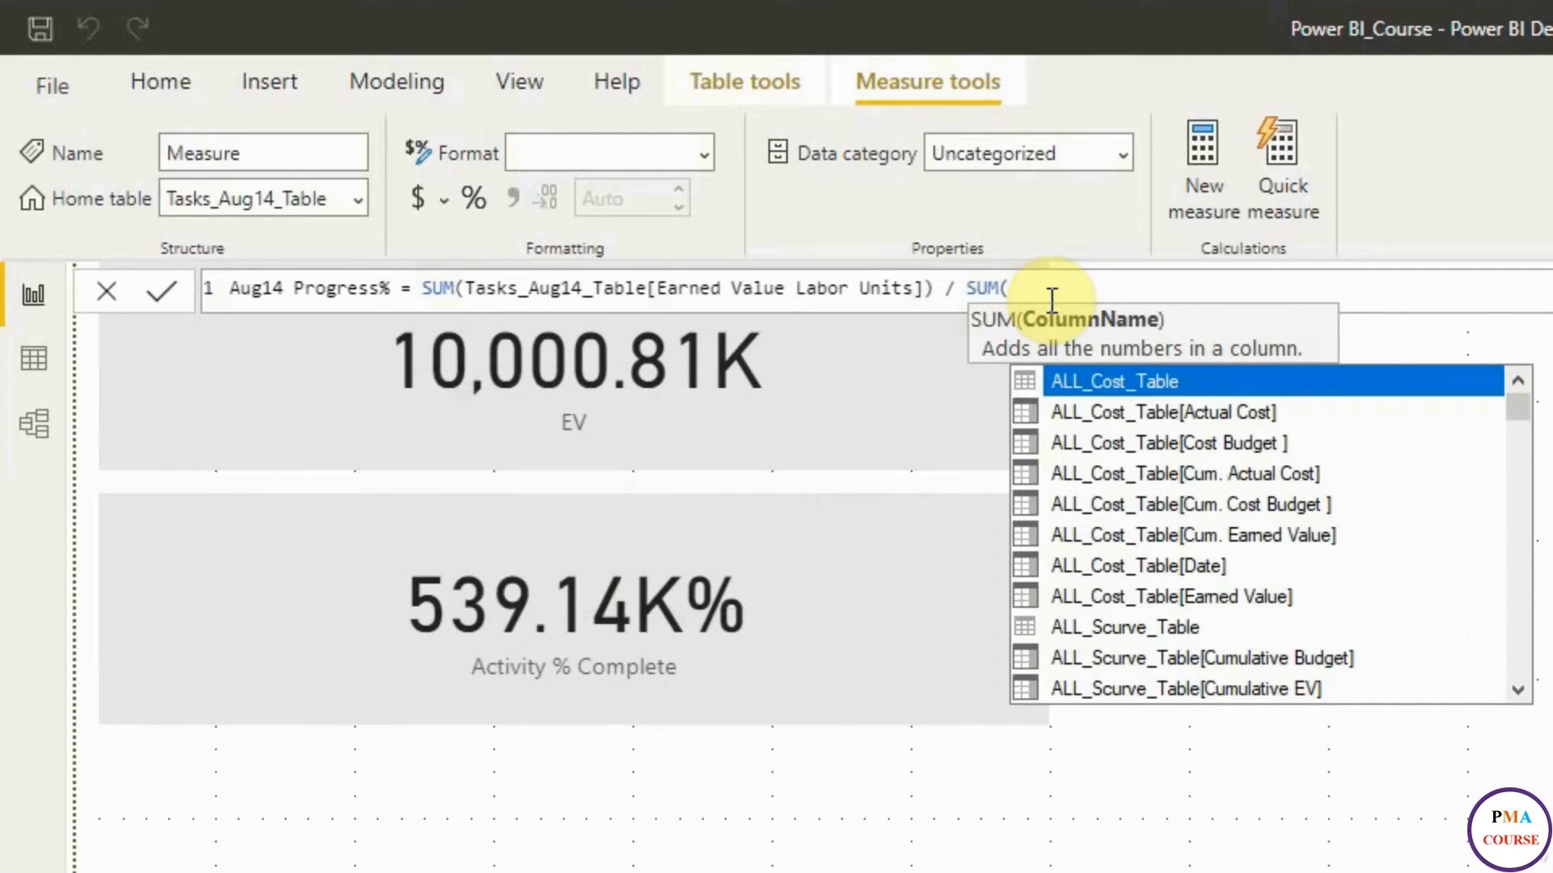
pyautogui.write('budg')
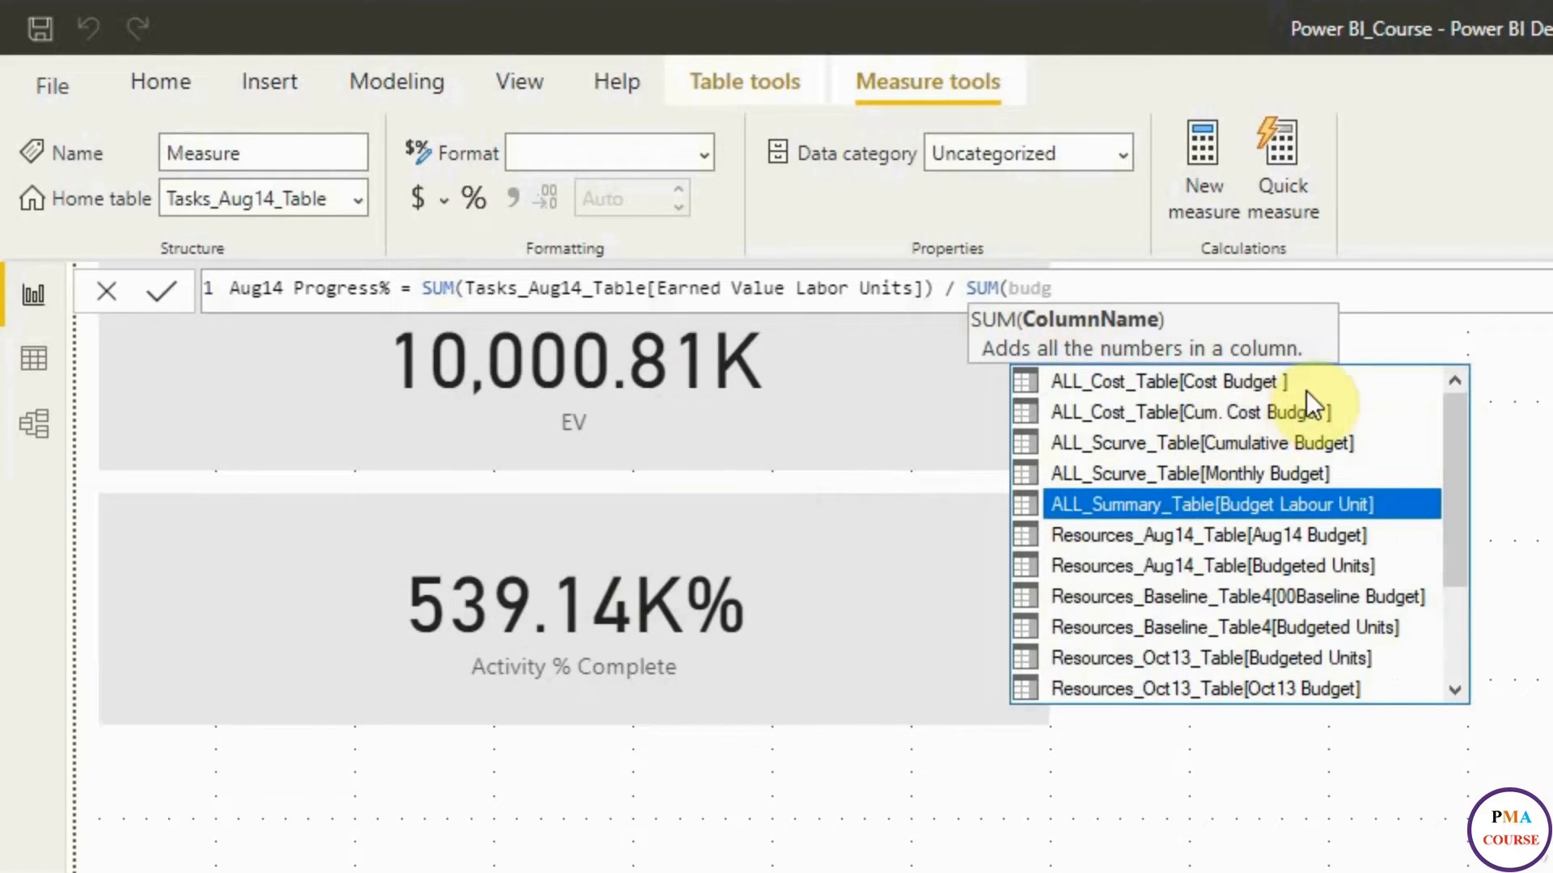
pyautogui.moveTo(1455, 450); pyautogui.dragTo(1439, 526)
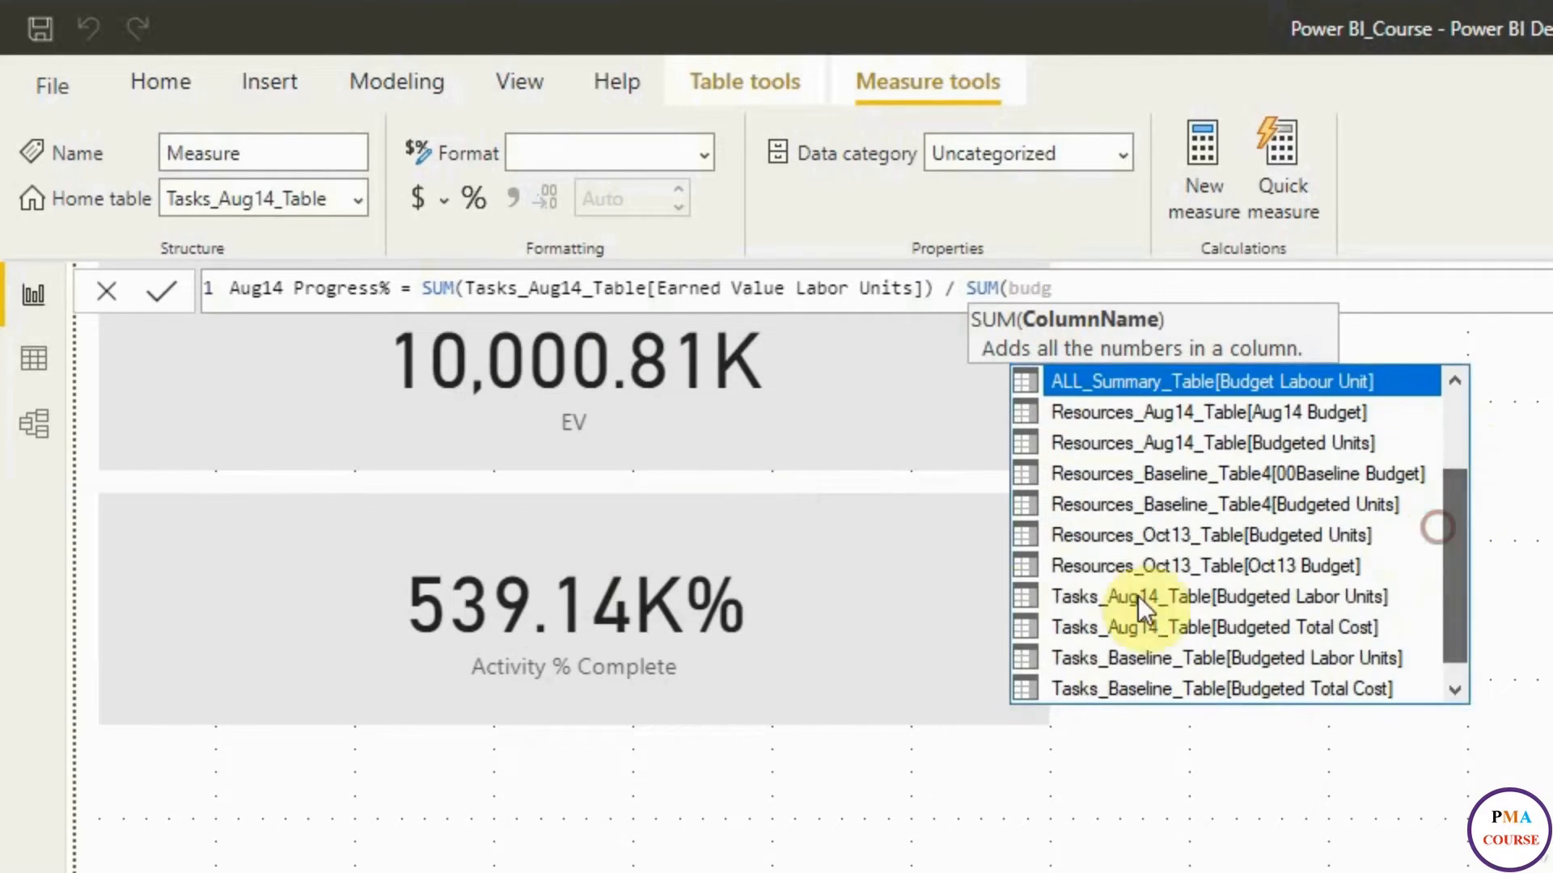
pyautogui.click(1311, 598)
pyautogui.doubleClick(1313, 599)
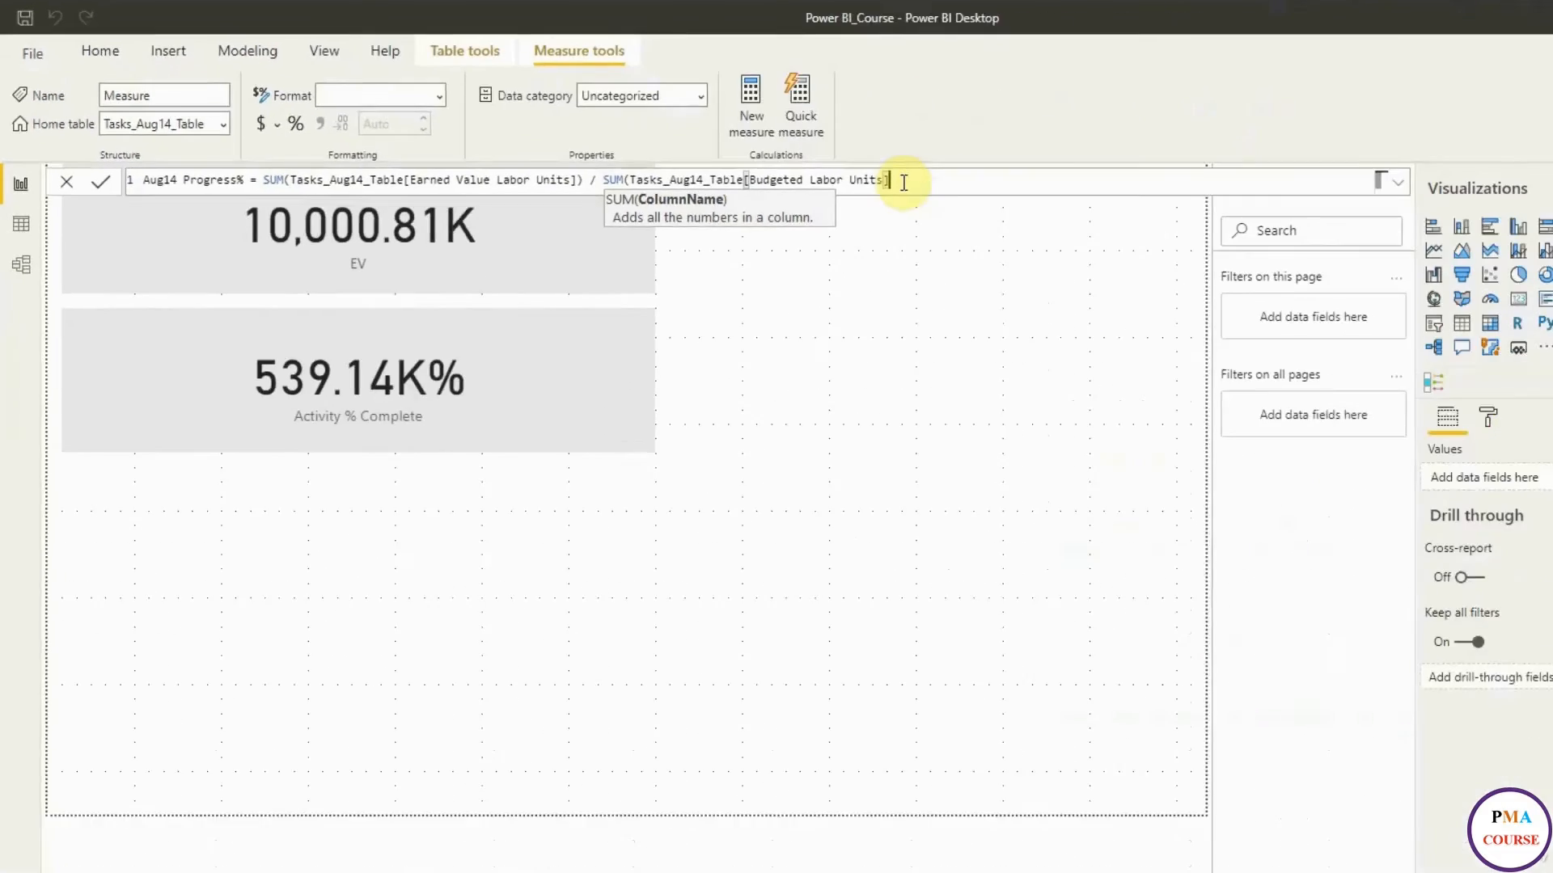
pyautogui.write(')')
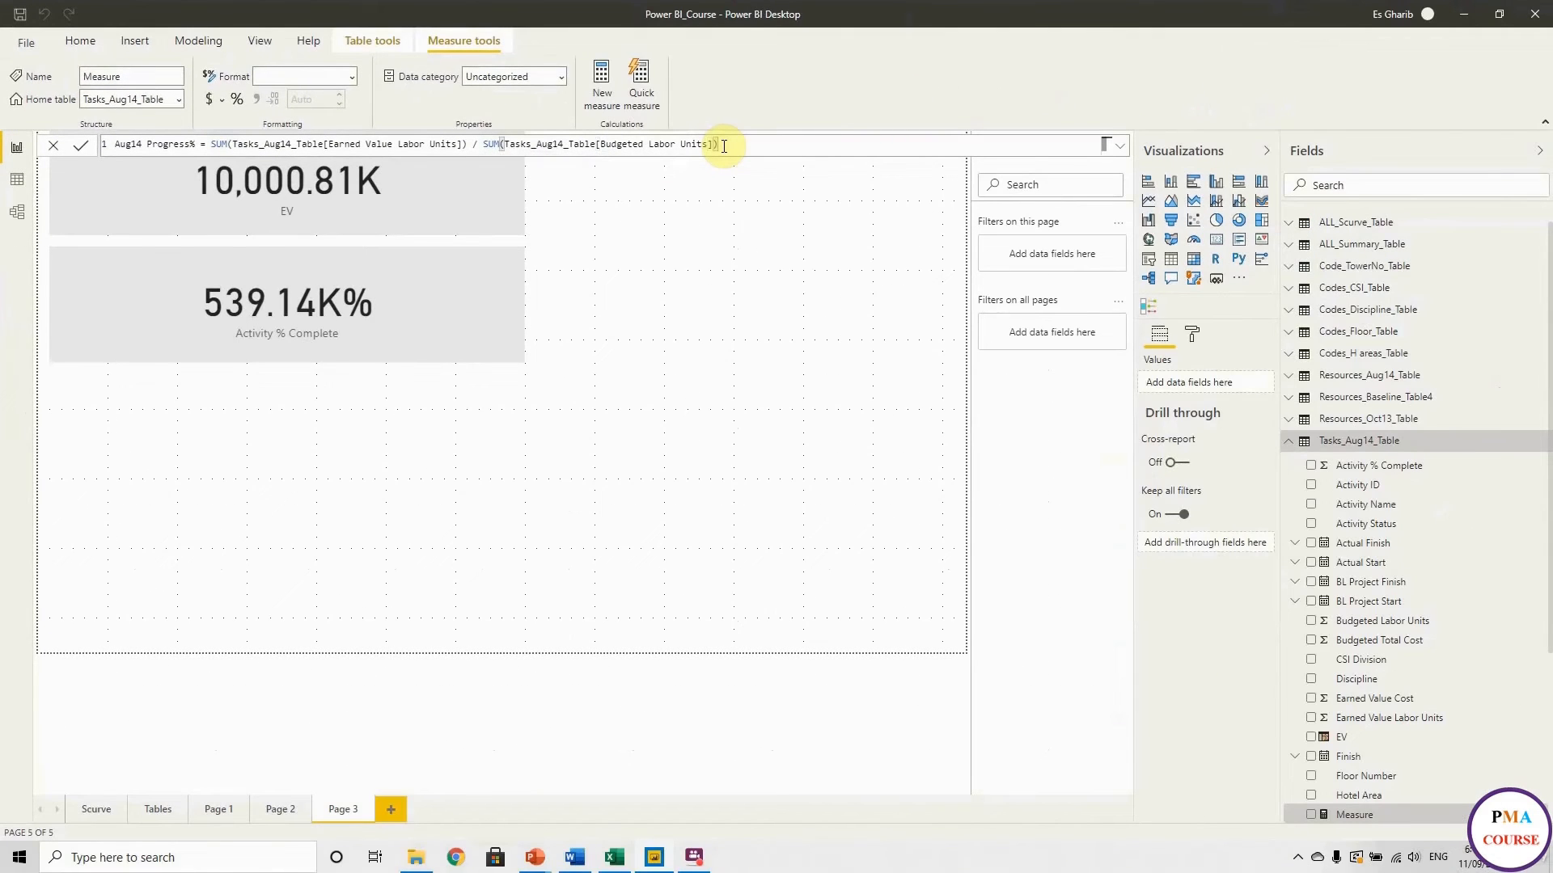
pyautogui.press('Return')
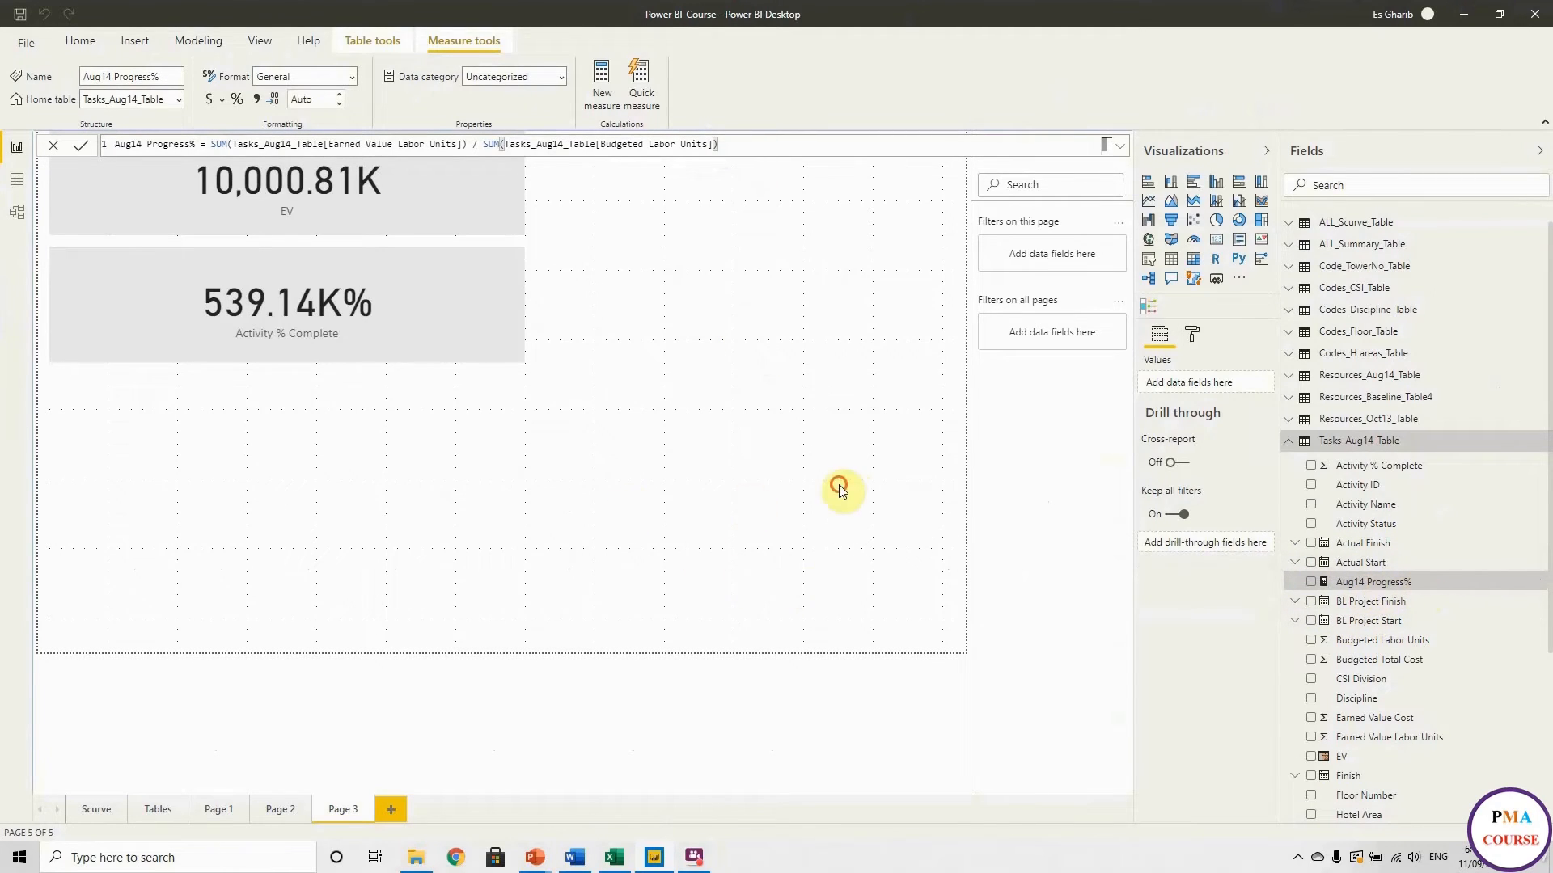
# Duplicate the Activity % Complete card, place the copy beneath the original, and replace its field with Aug14 Progress%.
pyautogui.click(845, 492)
pyautogui.click(500, 340)
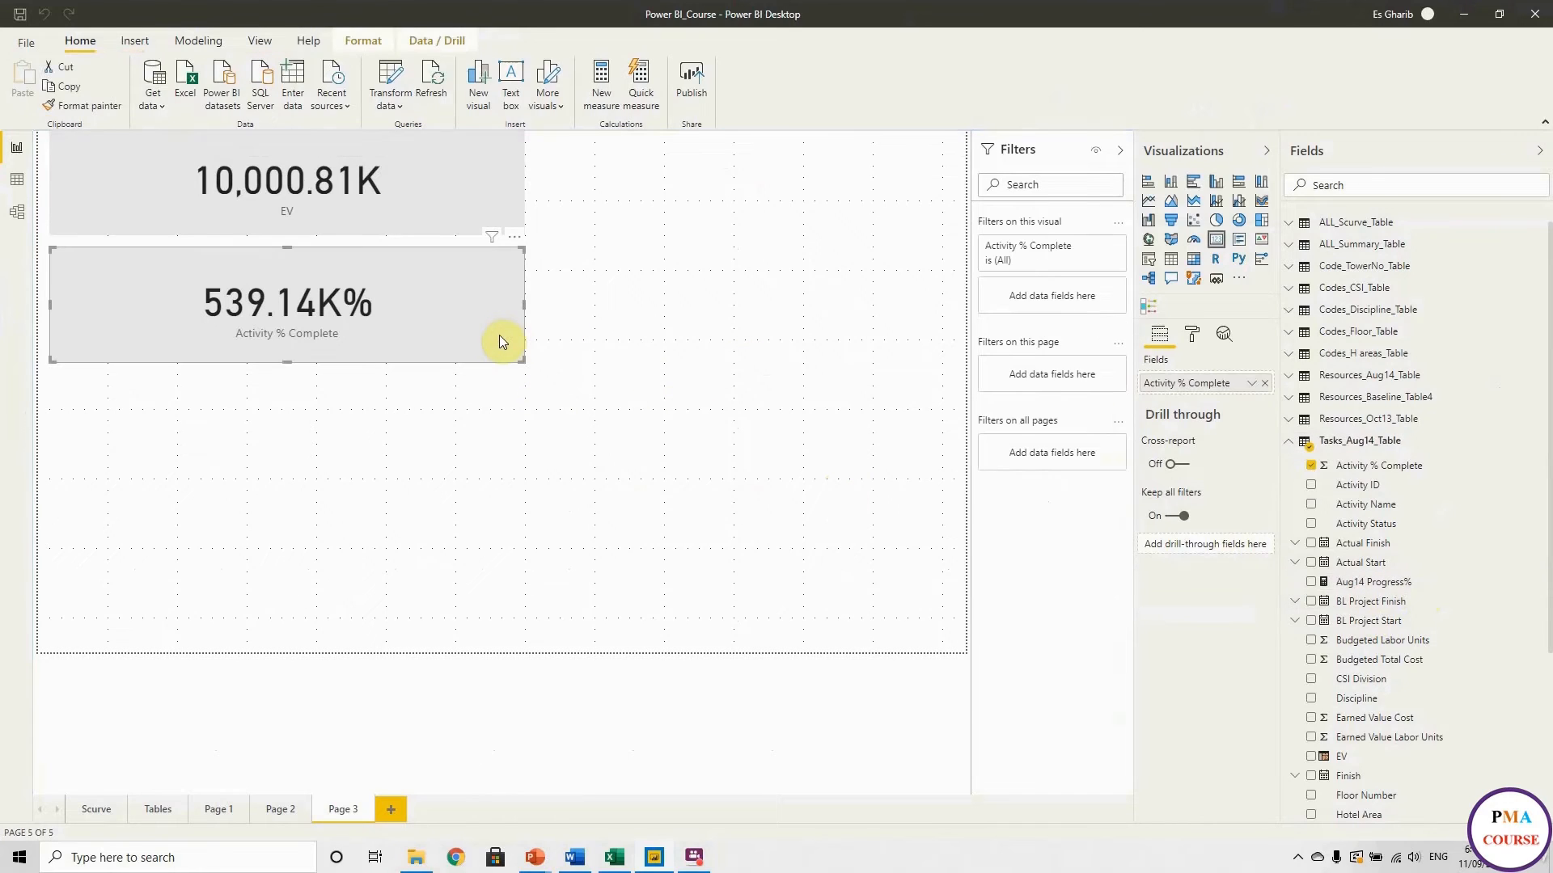
pyautogui.hotkey('ctrl', 'c')
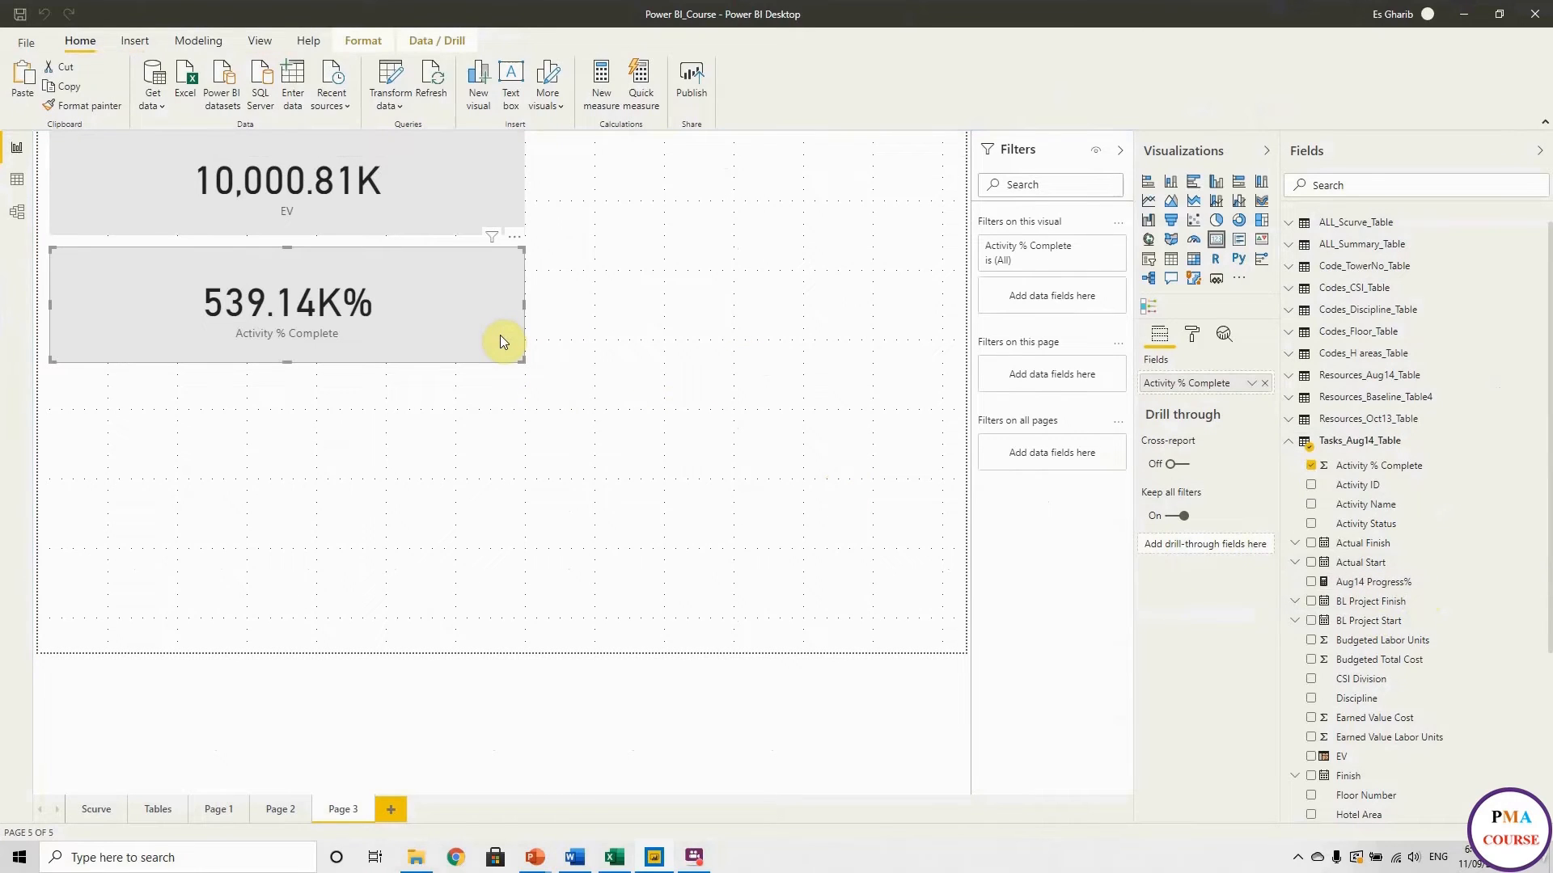
pyautogui.click(502, 405)
pyautogui.hotkey('ctrl', 'v')
pyautogui.moveTo(426, 312); pyautogui.dragTo(464, 452)
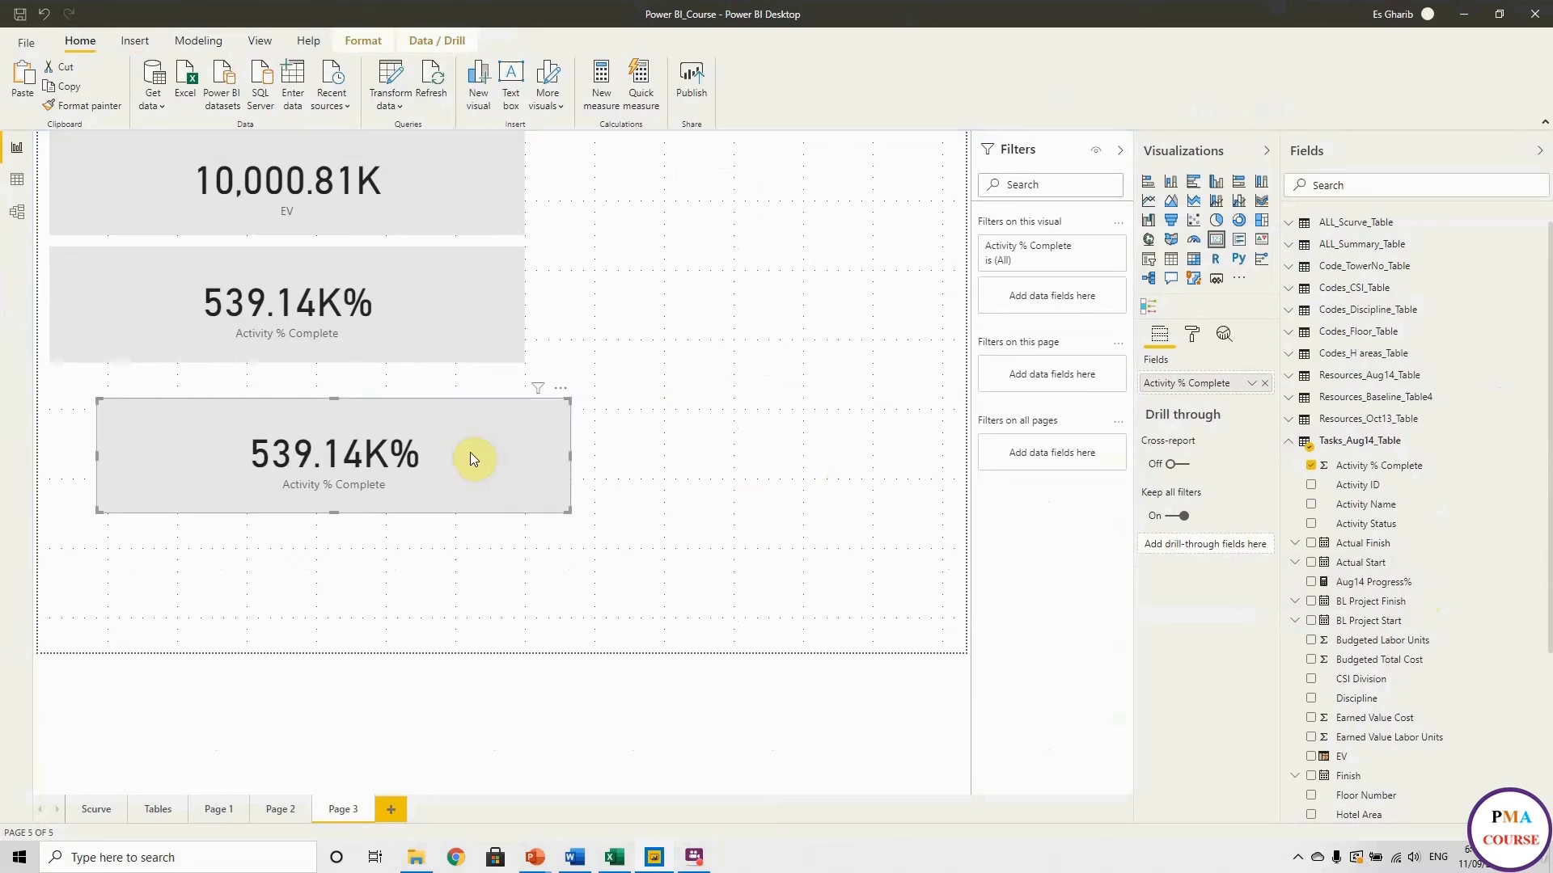
pyautogui.click(1265, 383)
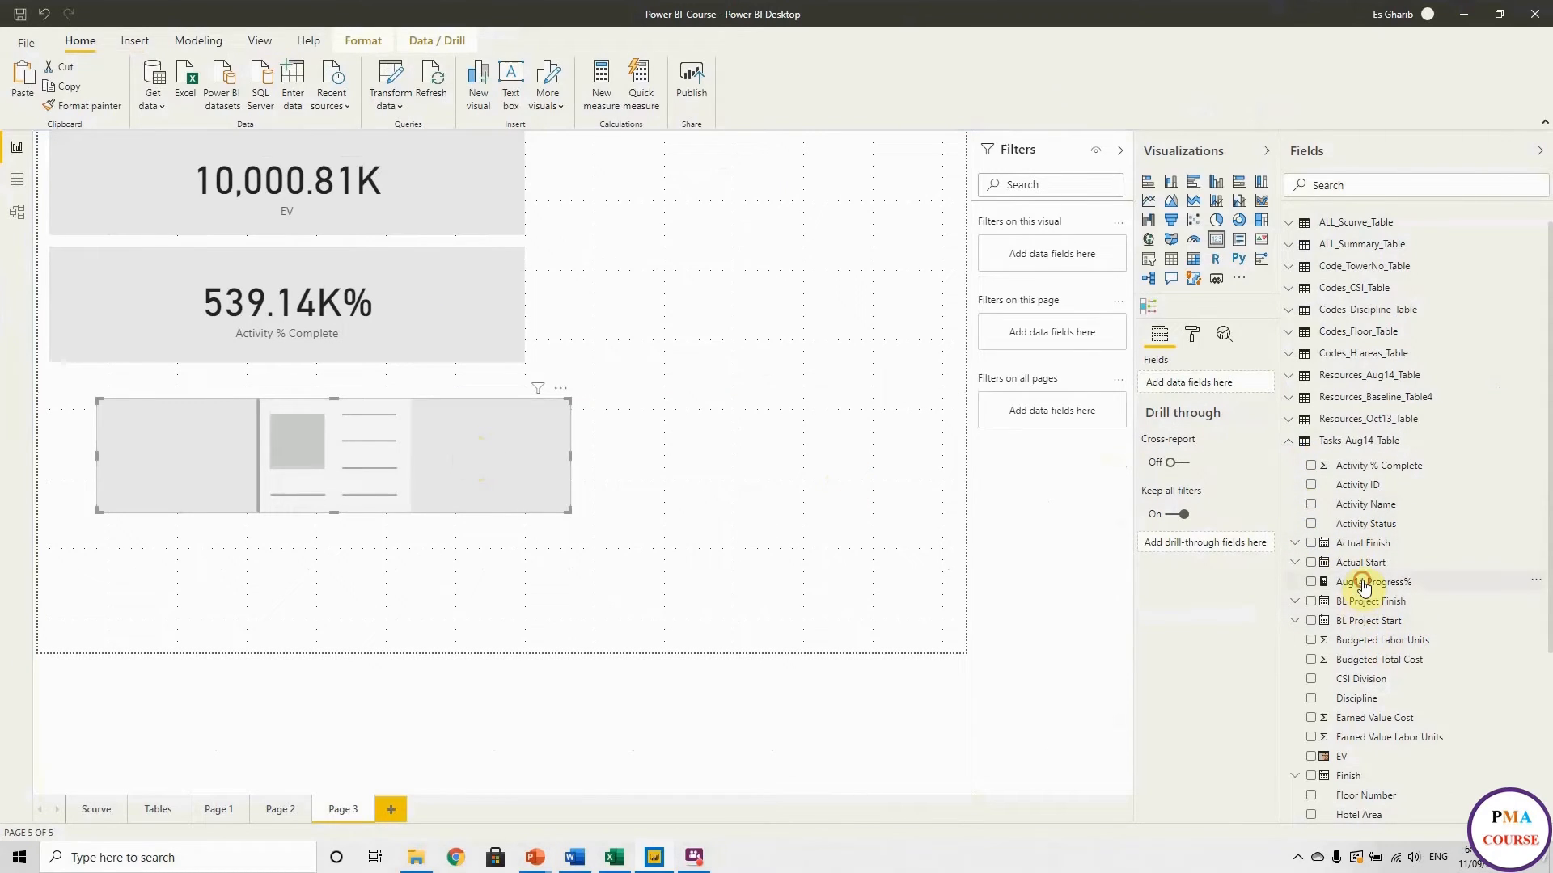
pyautogui.moveTo(1365, 583); pyautogui.dragTo(1217, 384)
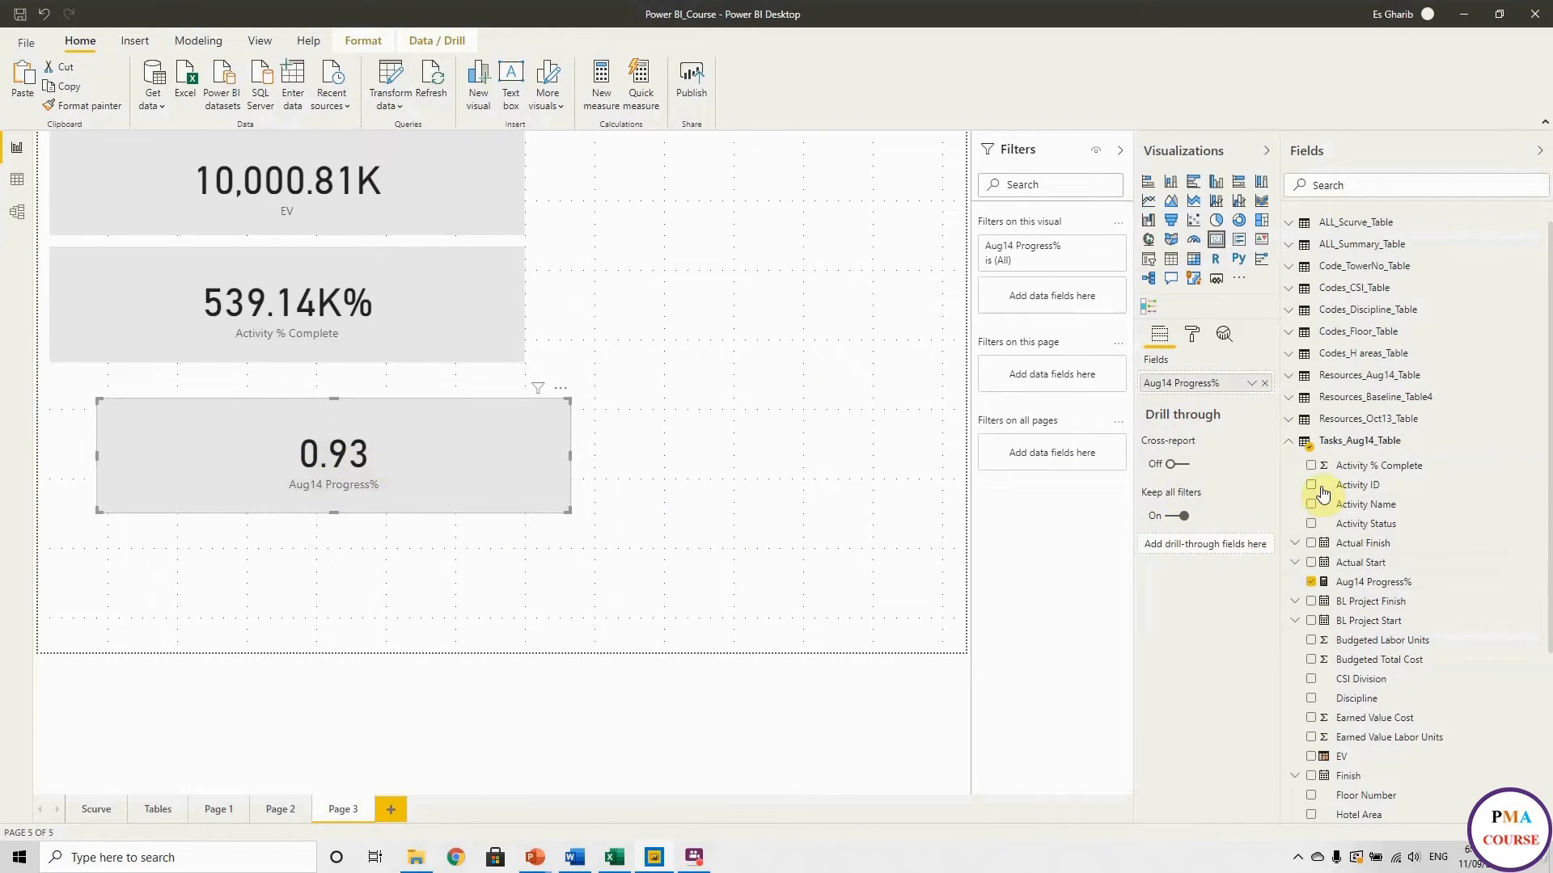
# Format the Aug14 Progress% measure as Percentage and align its card close beneath the Activity % Complete card.
pyautogui.click(1403, 582)
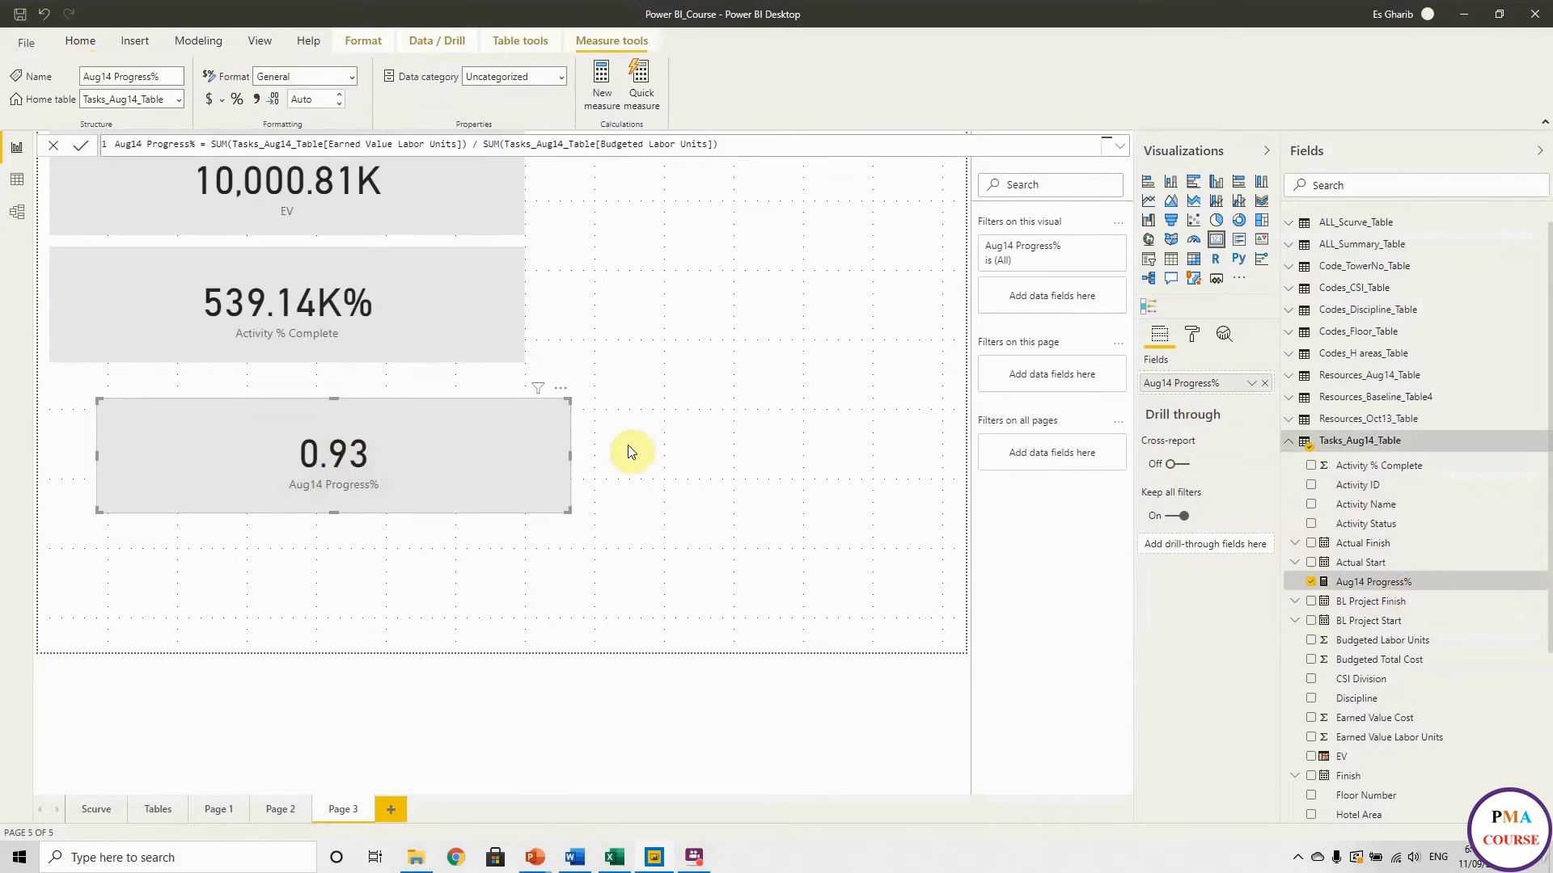
pyautogui.click(350, 76)
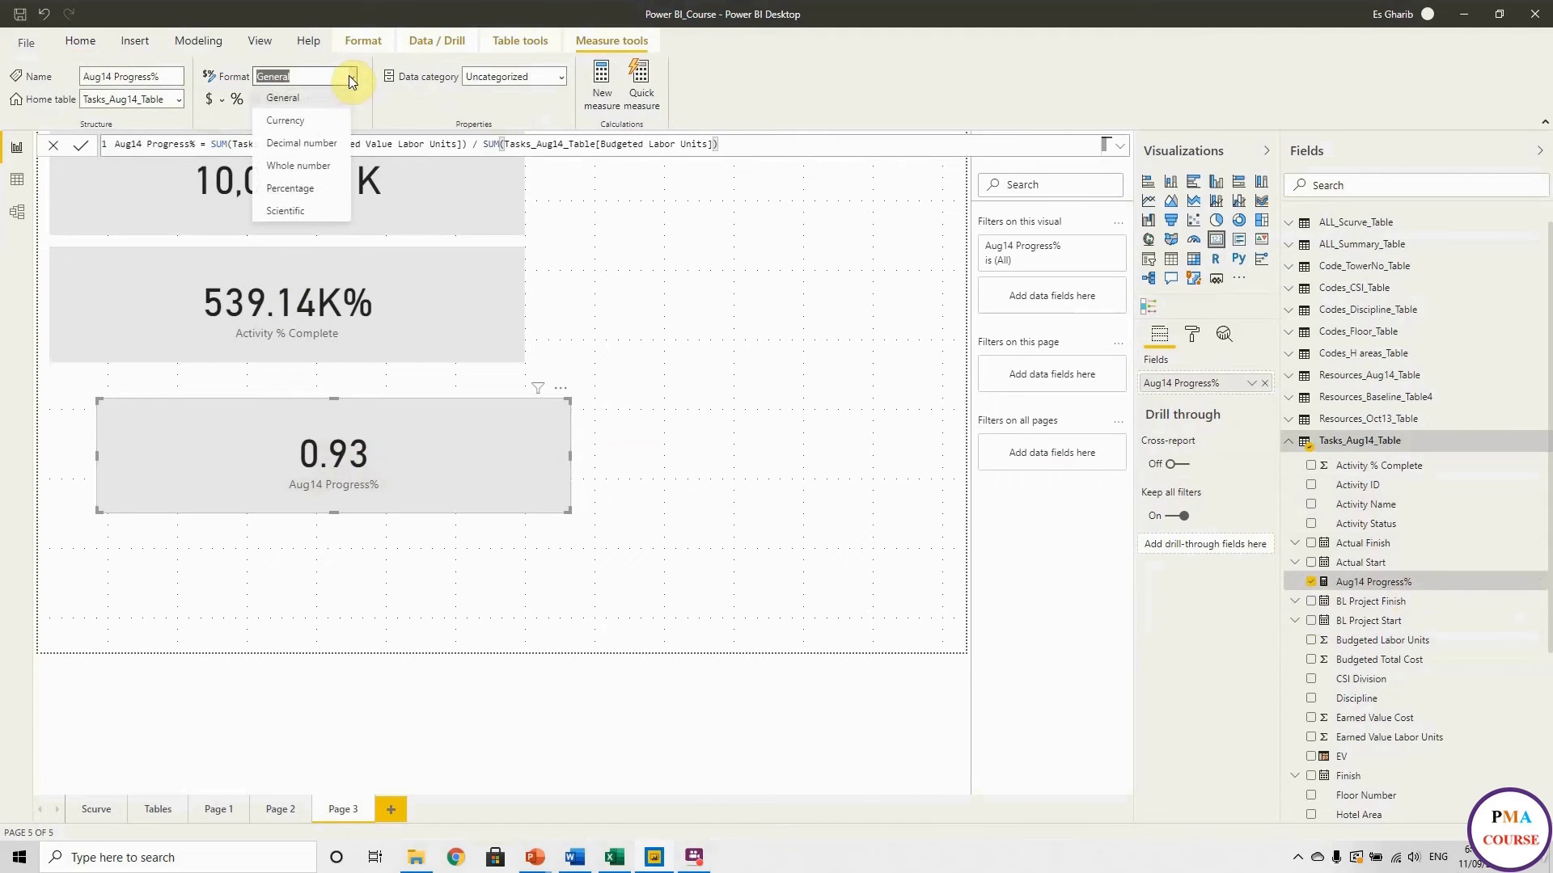
pyautogui.click(340, 191)
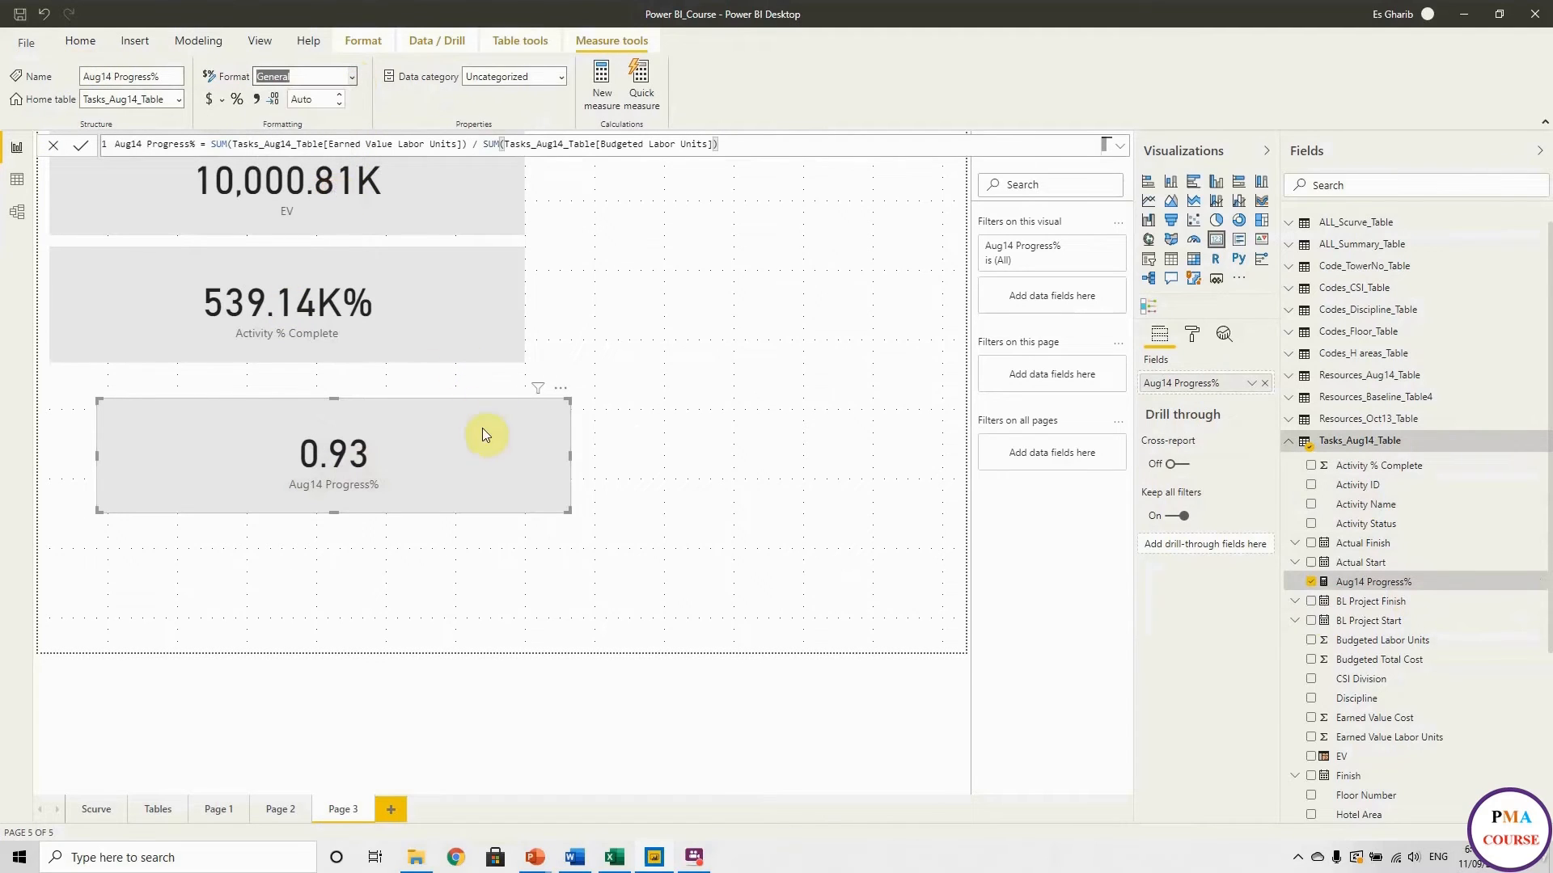
pyautogui.click(509, 596)
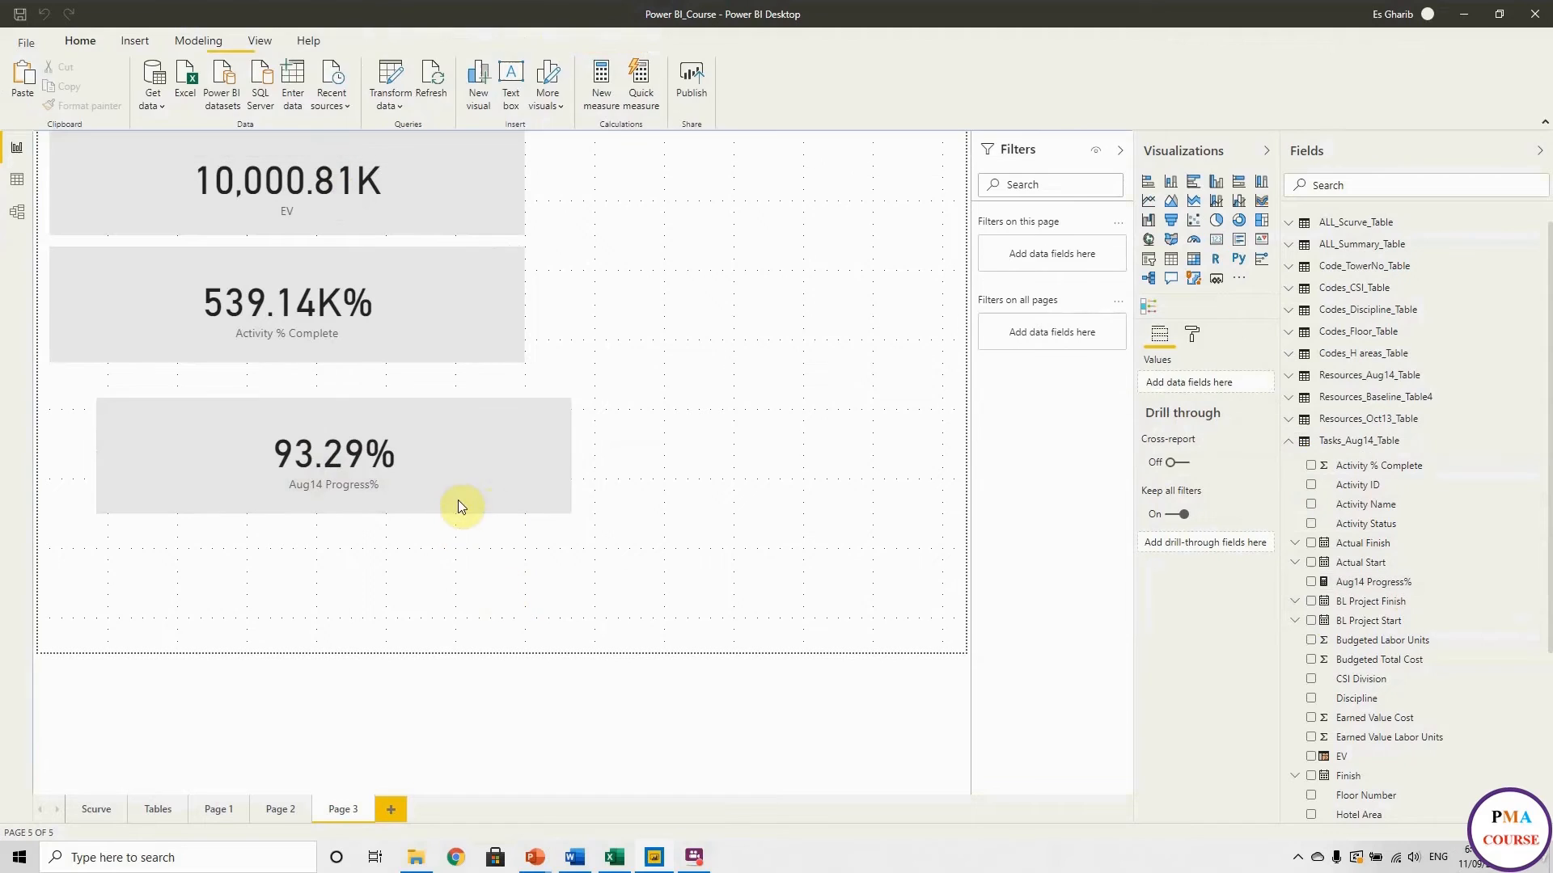
pyautogui.moveTo(458, 500); pyautogui.dragTo(410, 474)
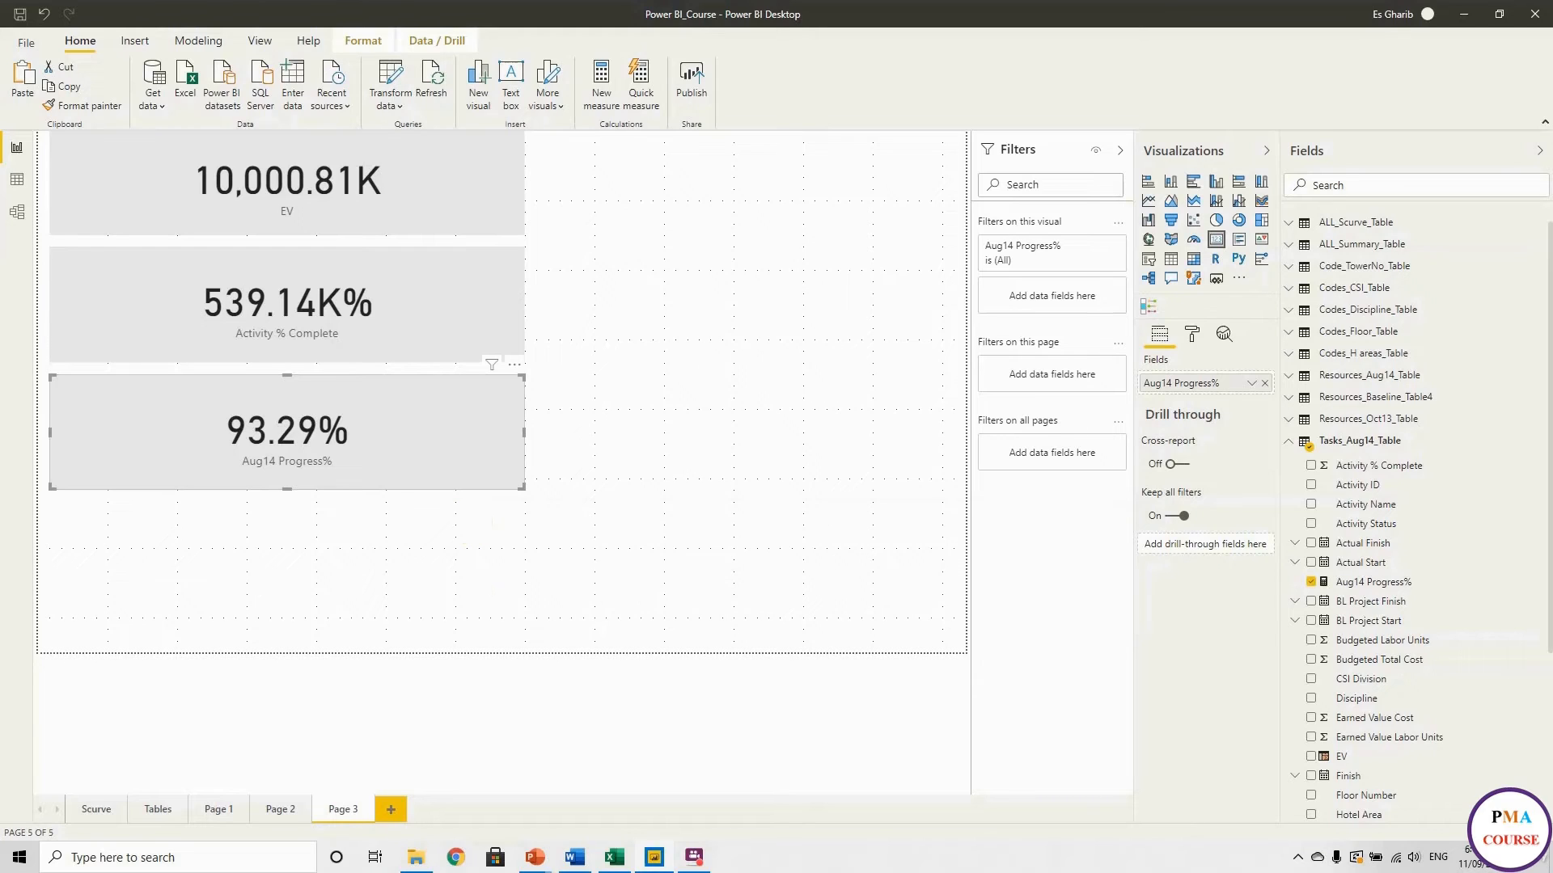
pyautogui.press('Escape')
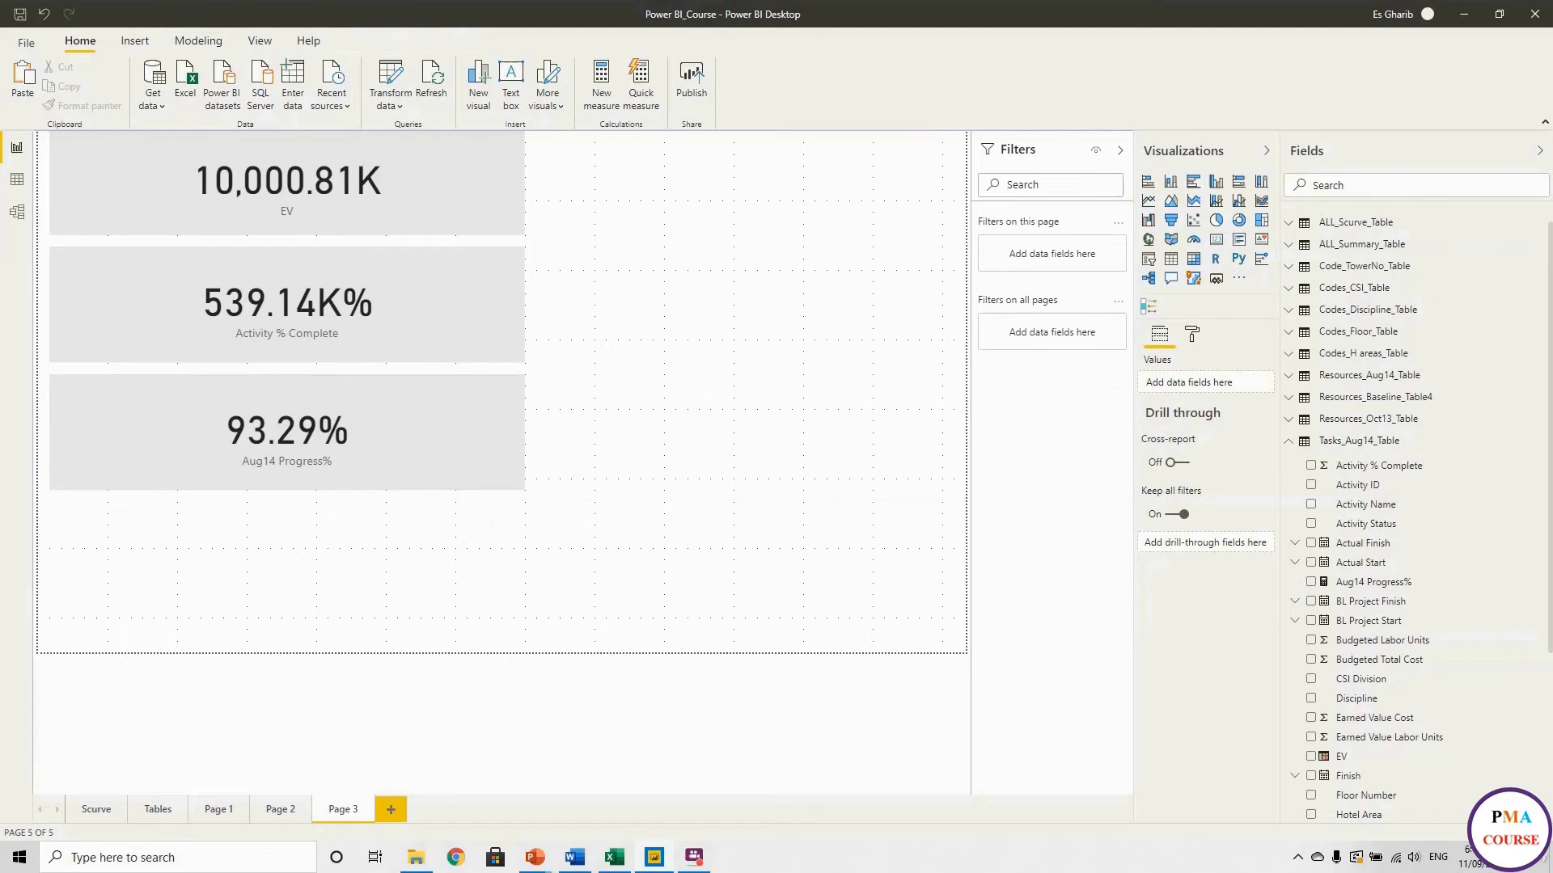
pyautogui.click(404, 441)
pyautogui.click(485, 534)
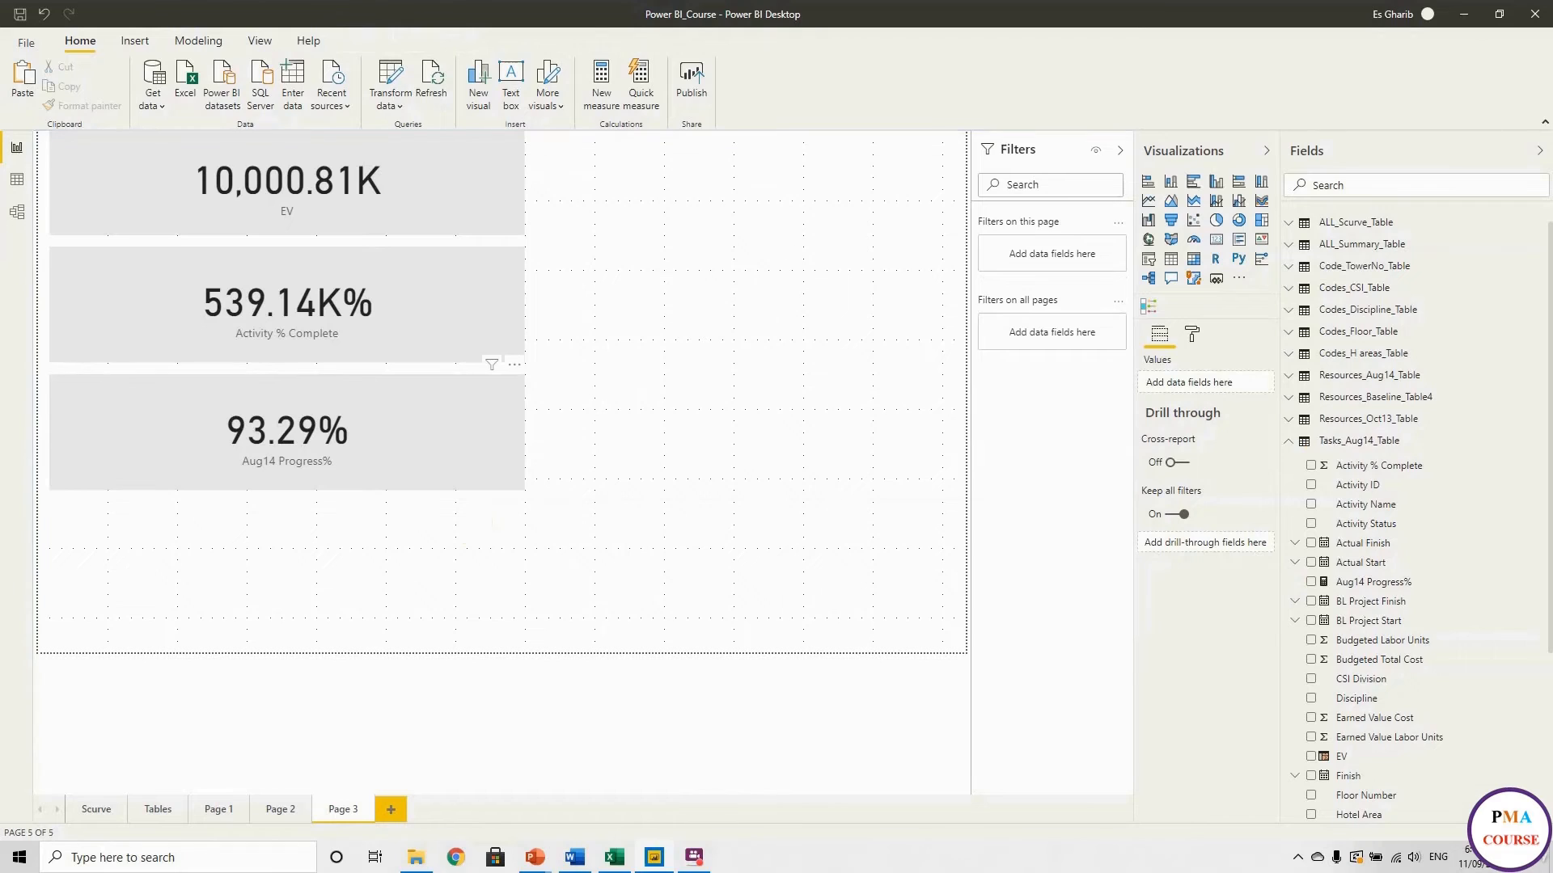
pyautogui.click(405, 441)
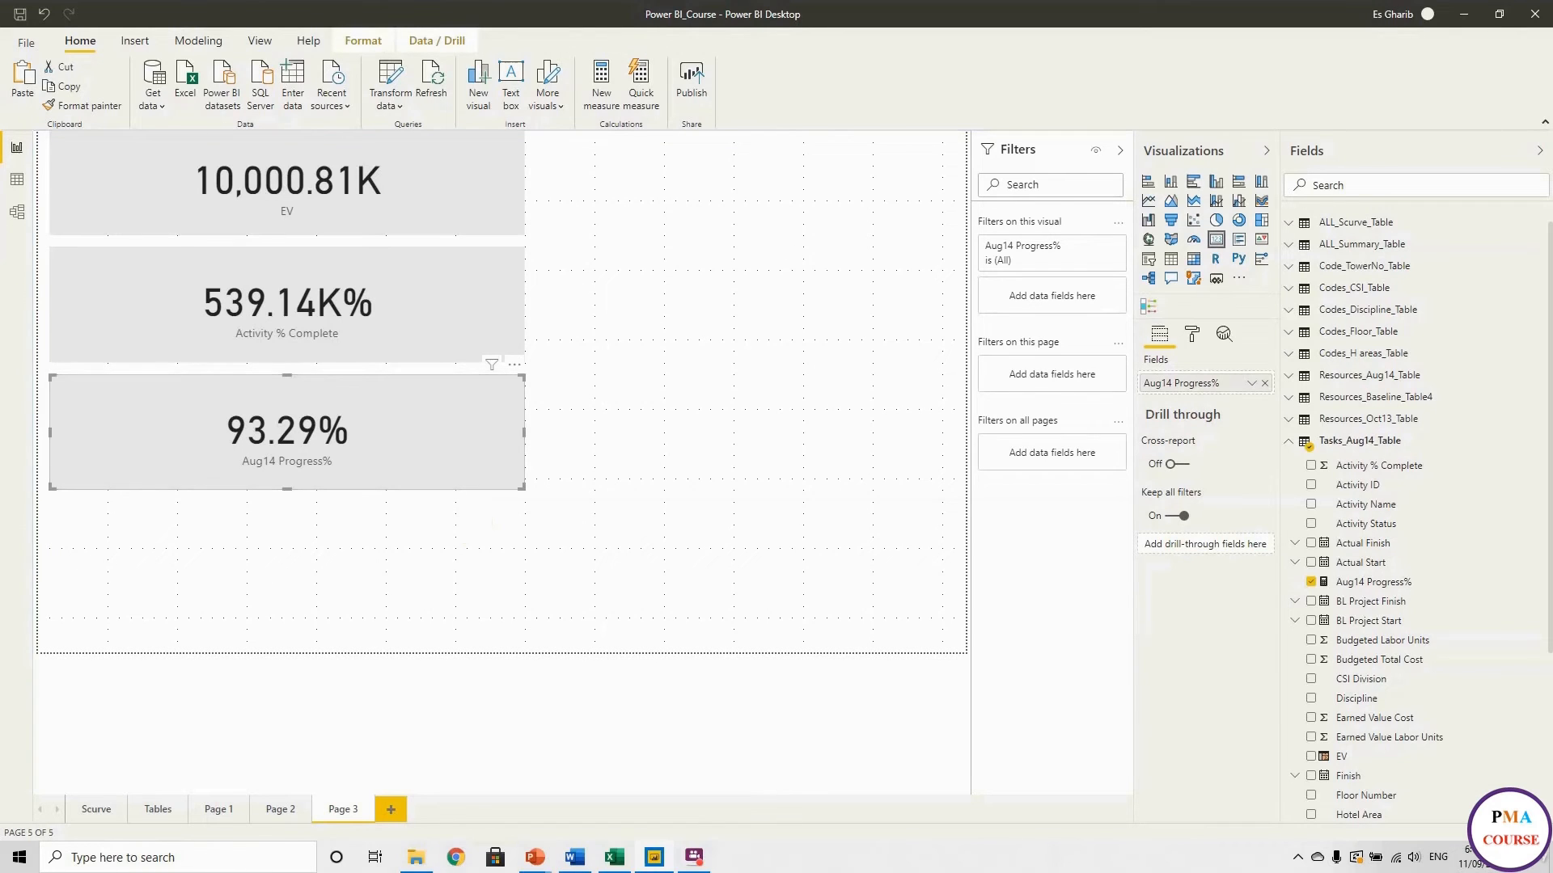
pyautogui.click(395, 556)
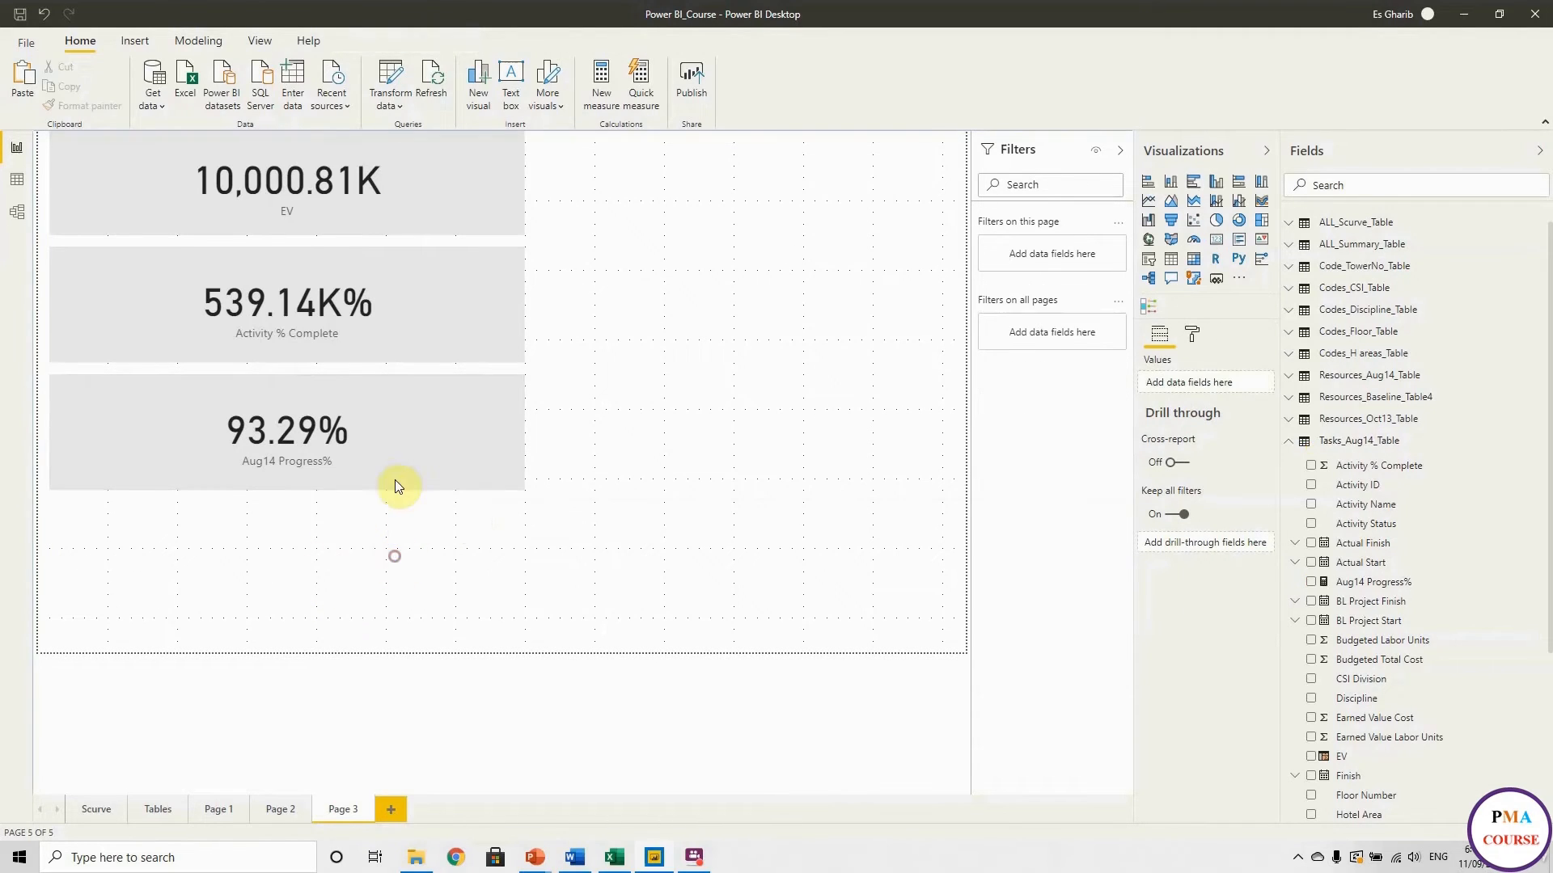
# Duplicate the Aug14 Progress% card, place the copy beneath the original, and remove the field from the copy.
pyautogui.click(400, 469)
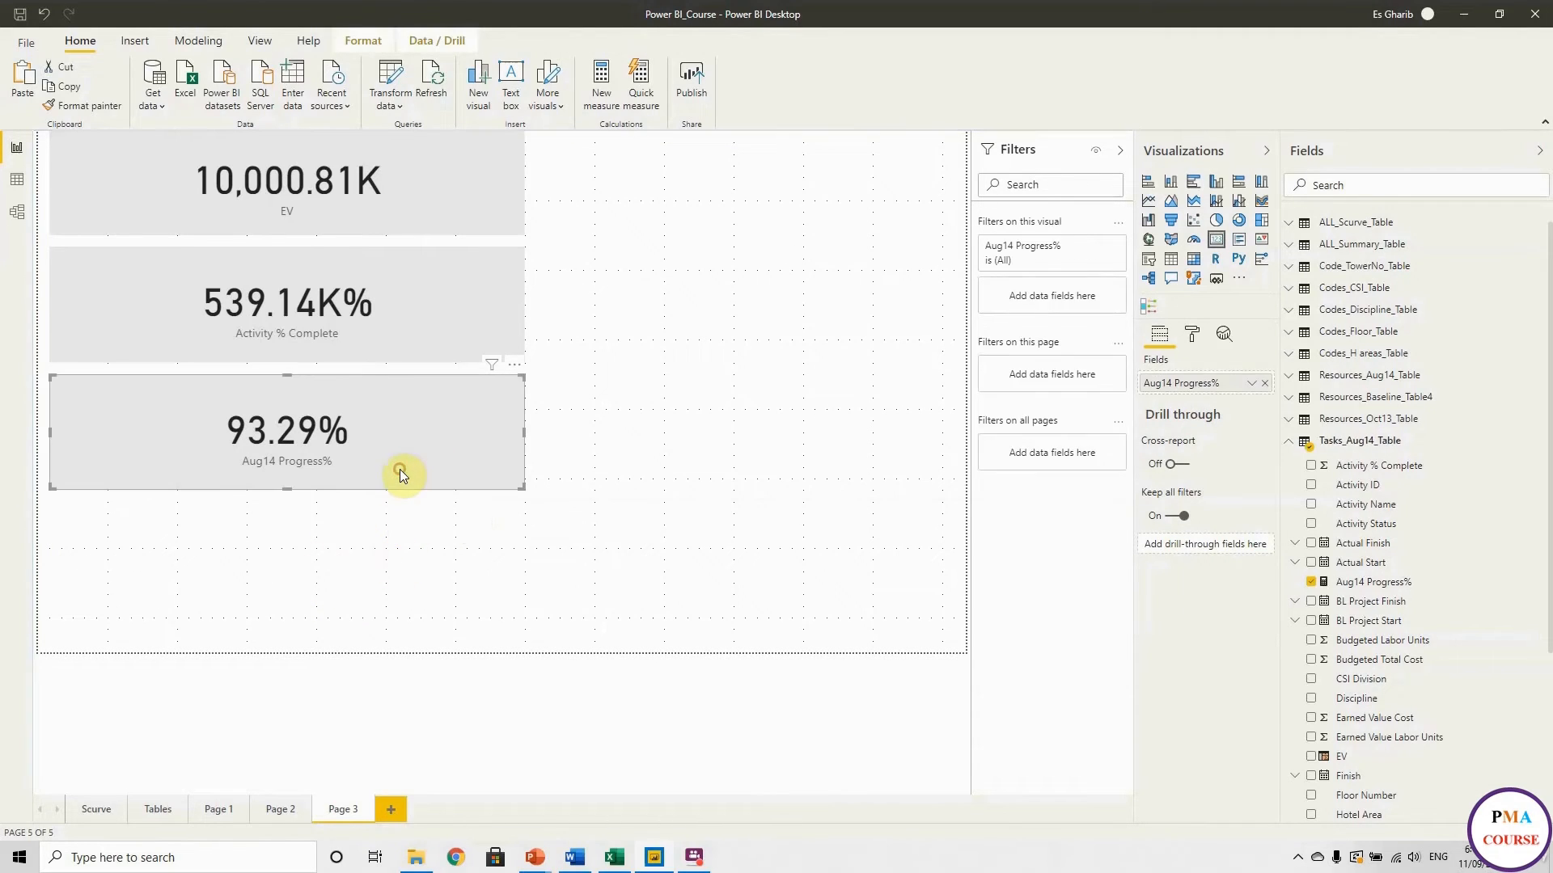
pyautogui.click(398, 525)
pyautogui.hotkey('ctrl', 'v')
pyautogui.moveTo(415, 448); pyautogui.dragTo(390, 575)
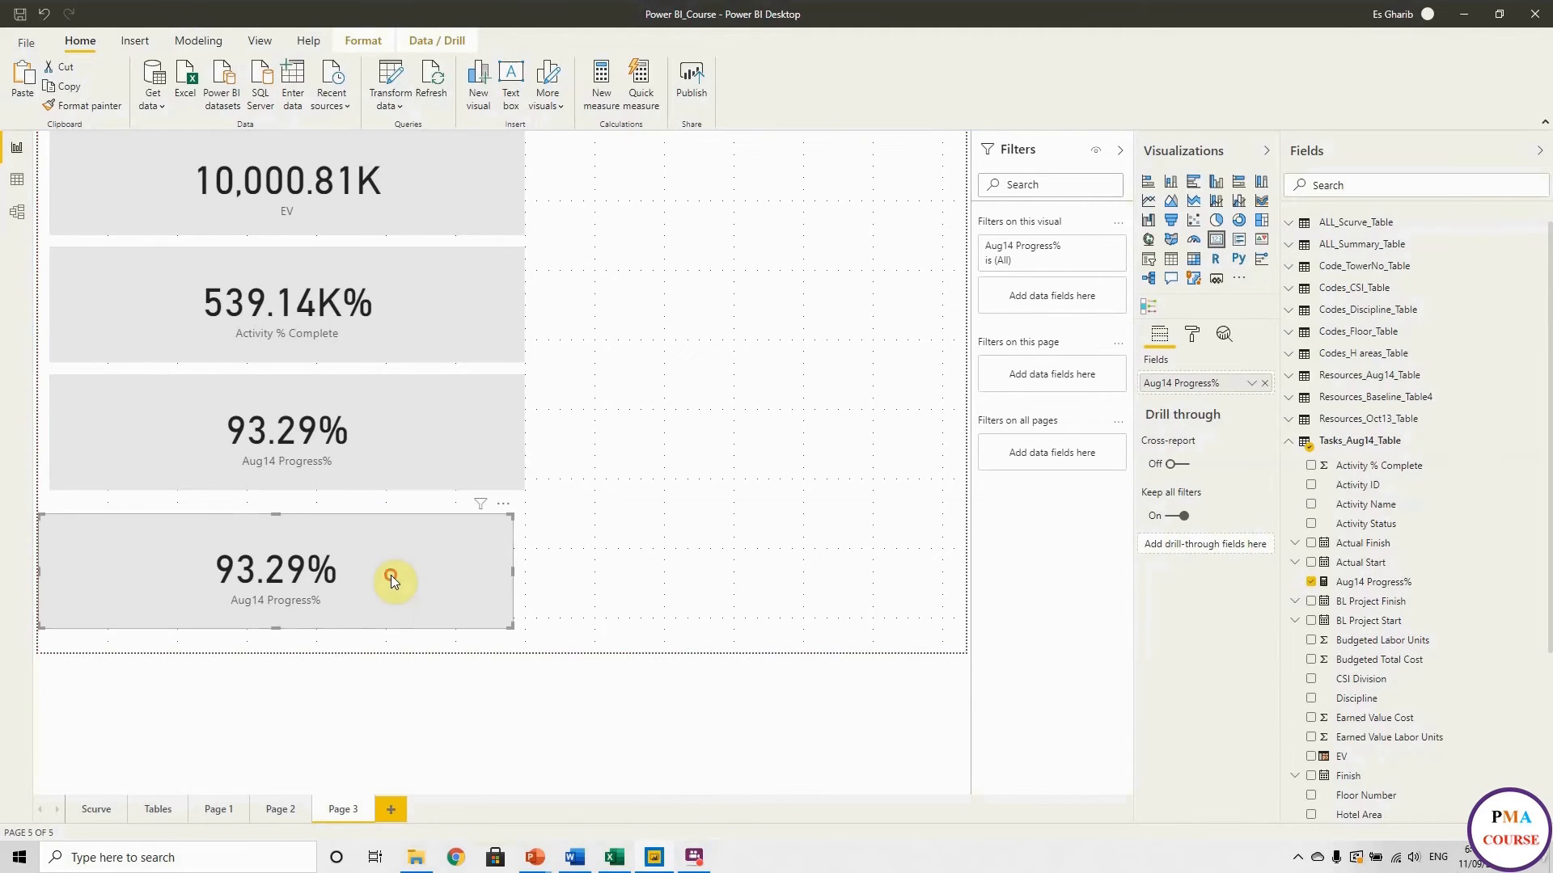
pyautogui.click(1264, 383)
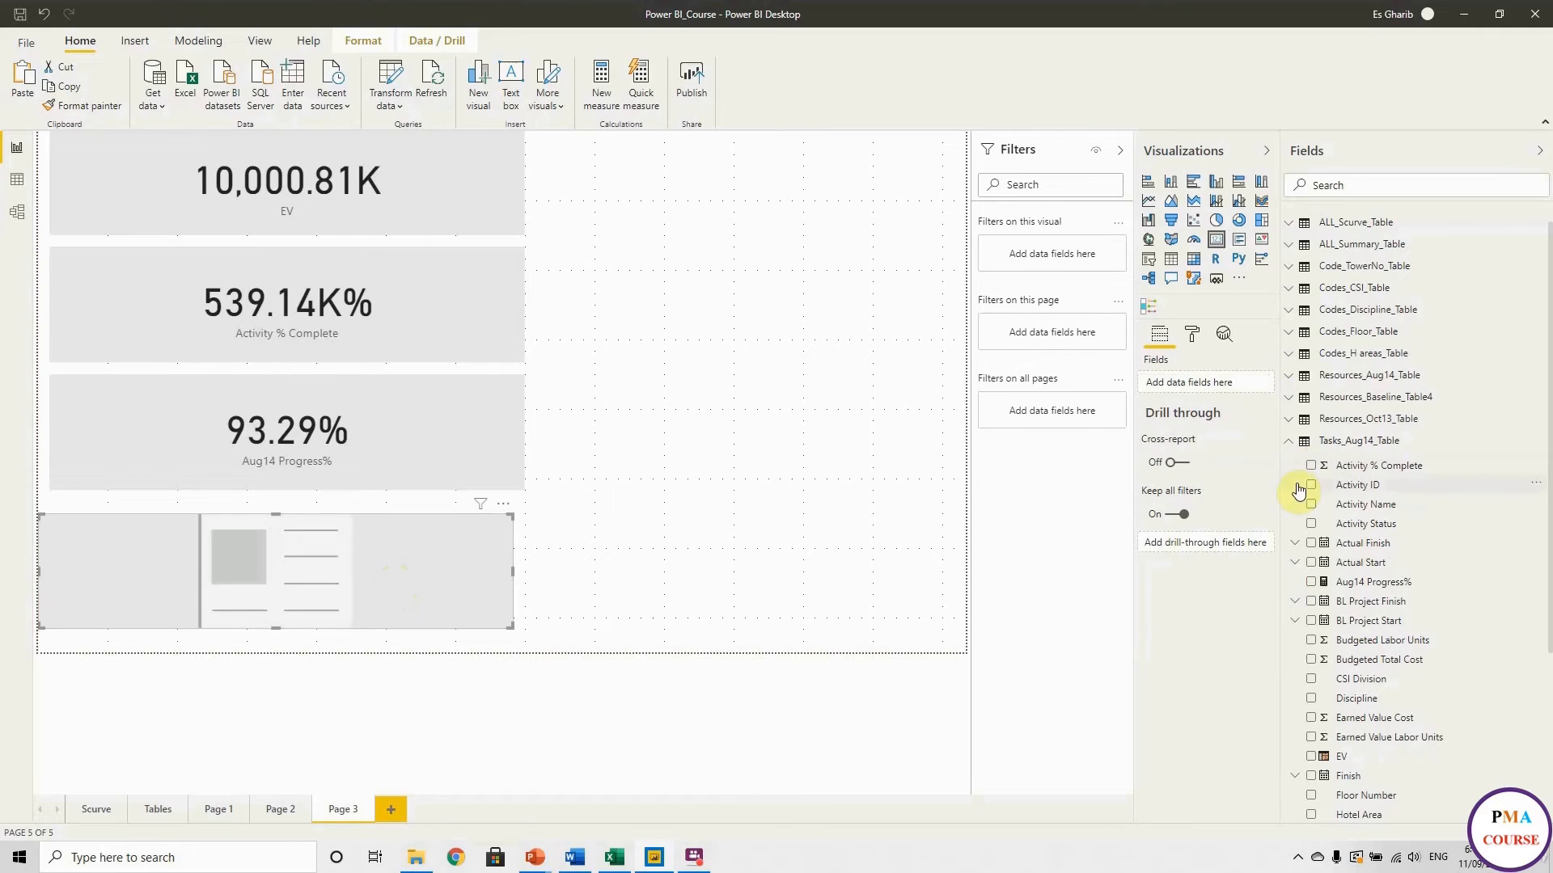
# Create another new measure in Tasks_Aug14_Table and name it Aug14 Planned%.
pyautogui.click(1535, 441)
pyautogui.click(1470, 490)
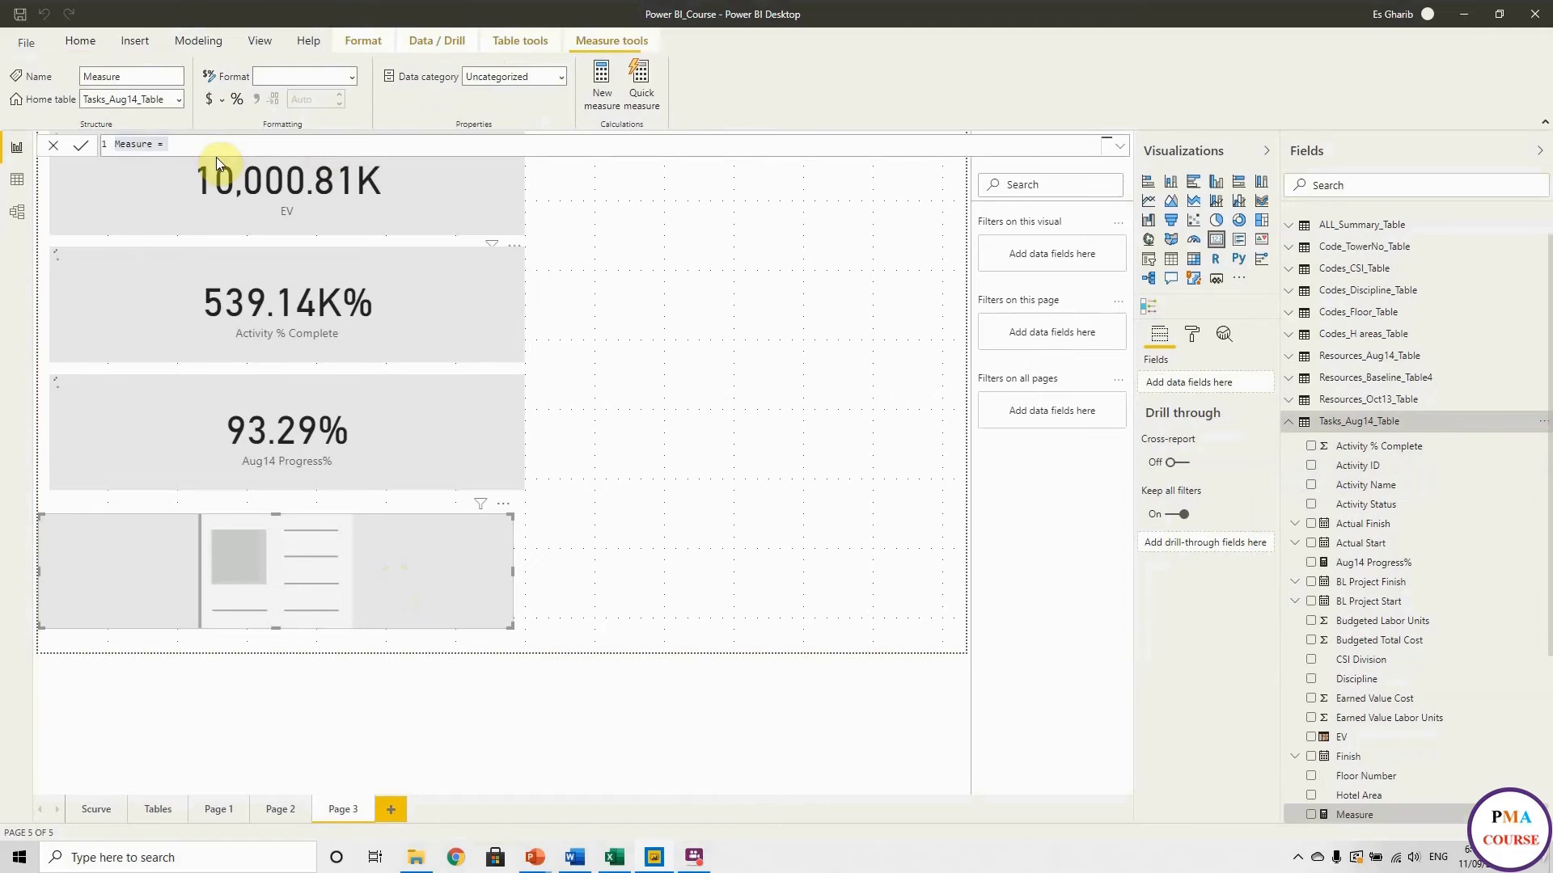
pyautogui.doubleClick(136, 143)
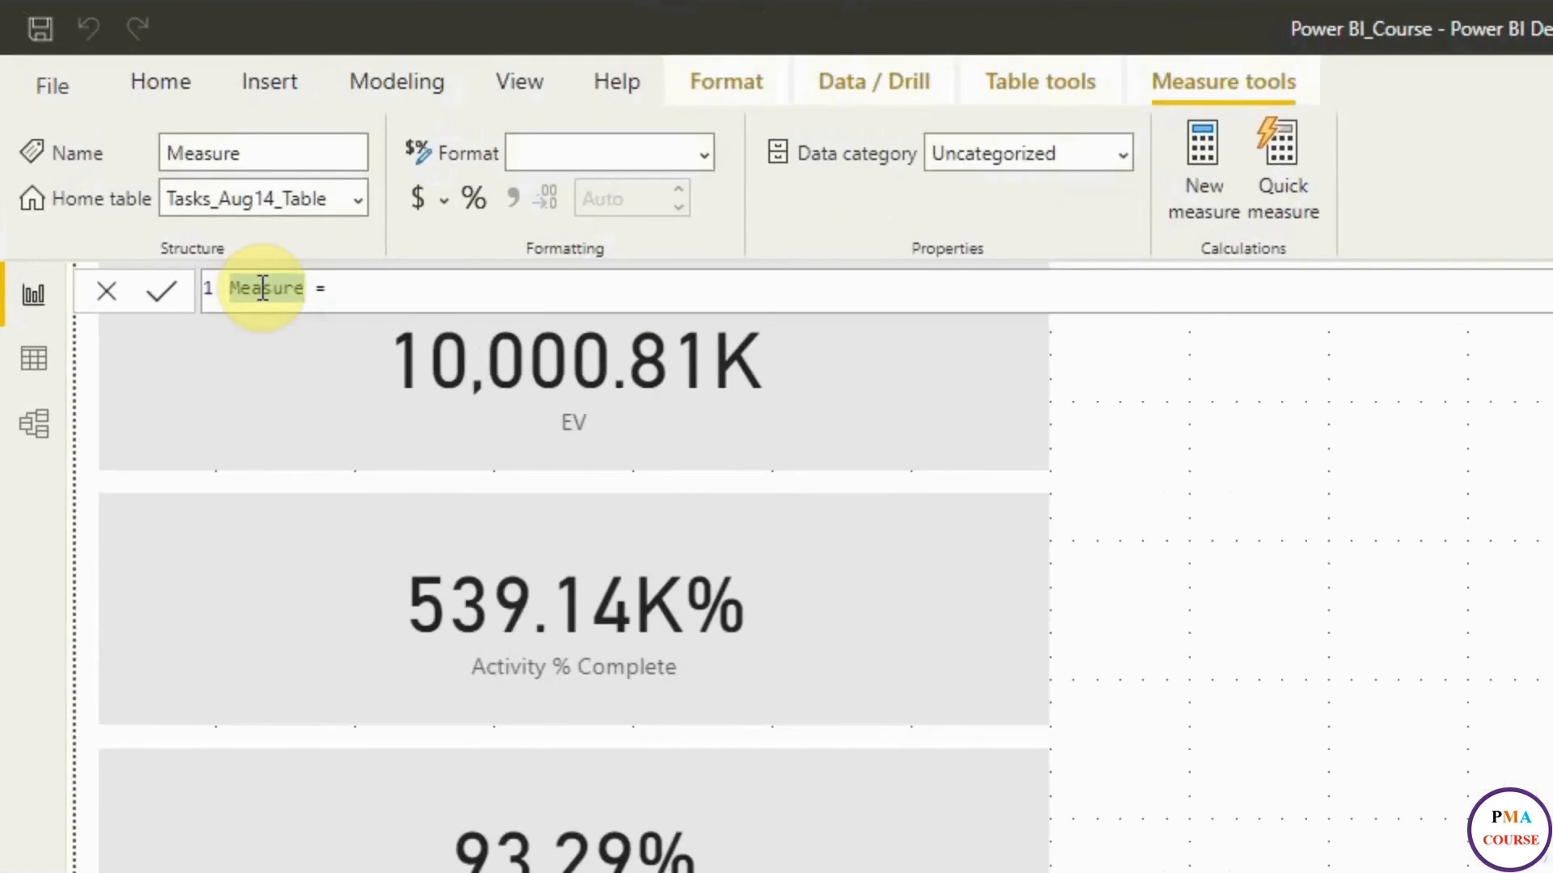
pyautogui.write('Aug14 Planned')
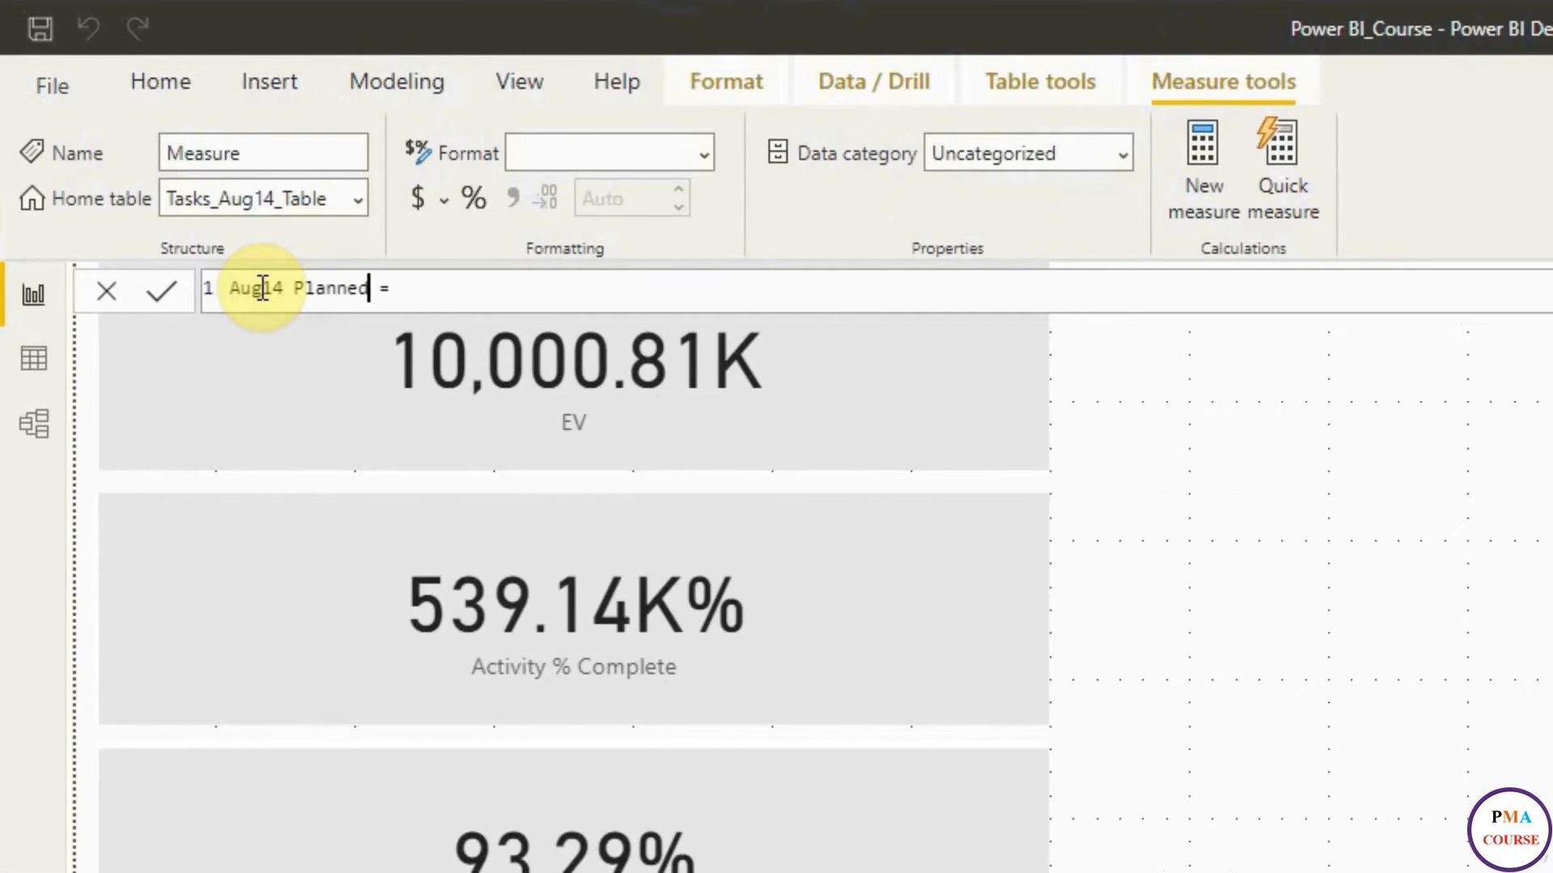
pyautogui.write('%')
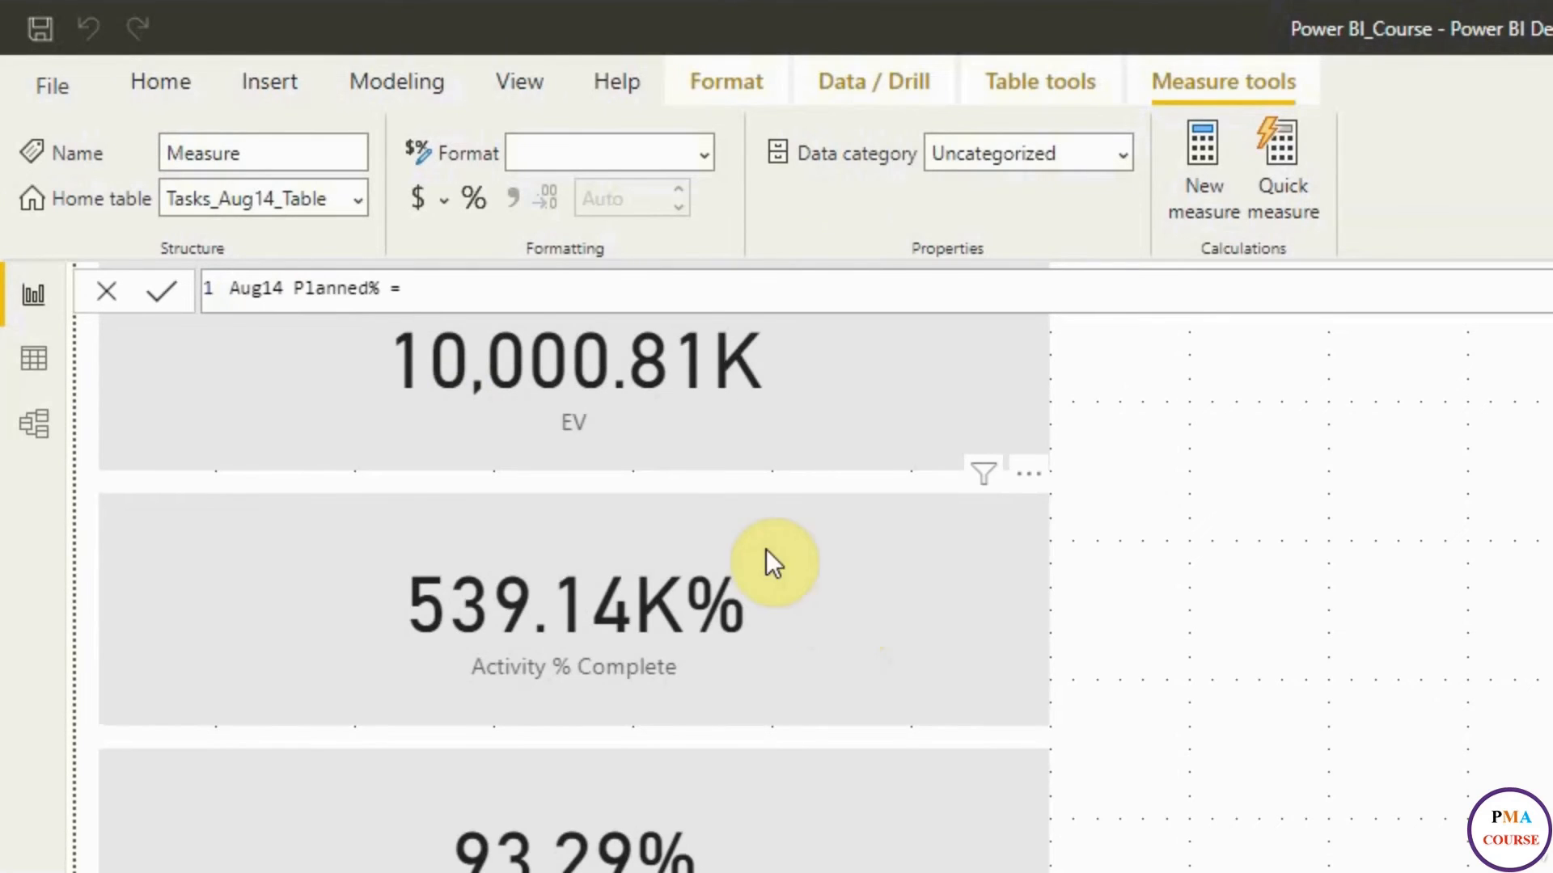
# Enter SUM(Tasks_Aug14_Table[Planned Value Labor Units]) as the numerator of the Aug14 Planned% measure.
pyautogui.write('sum')
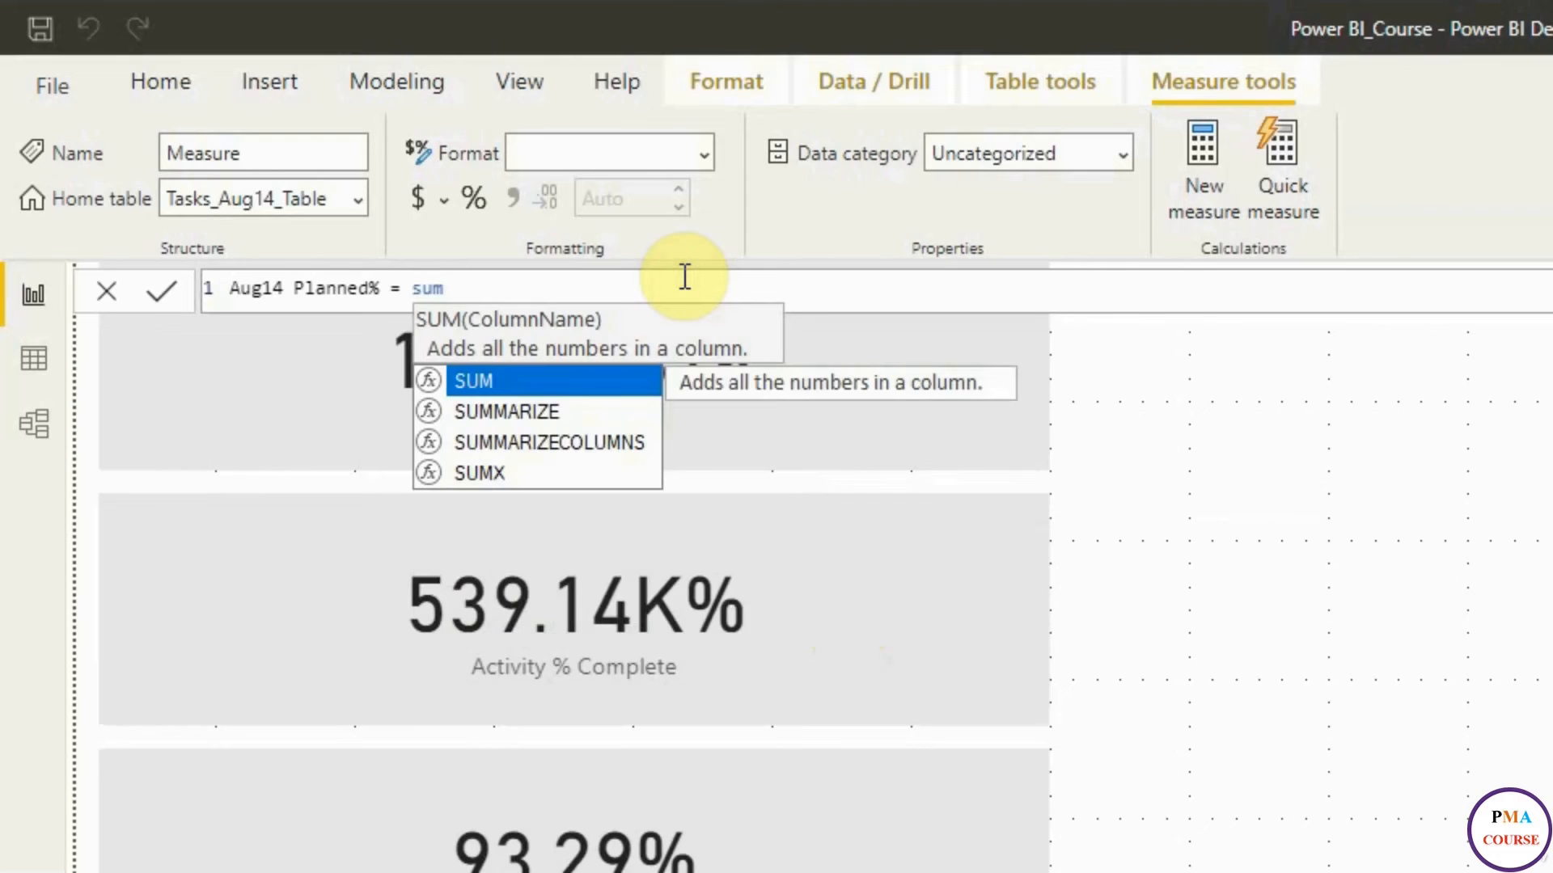
pyautogui.press('Tab')
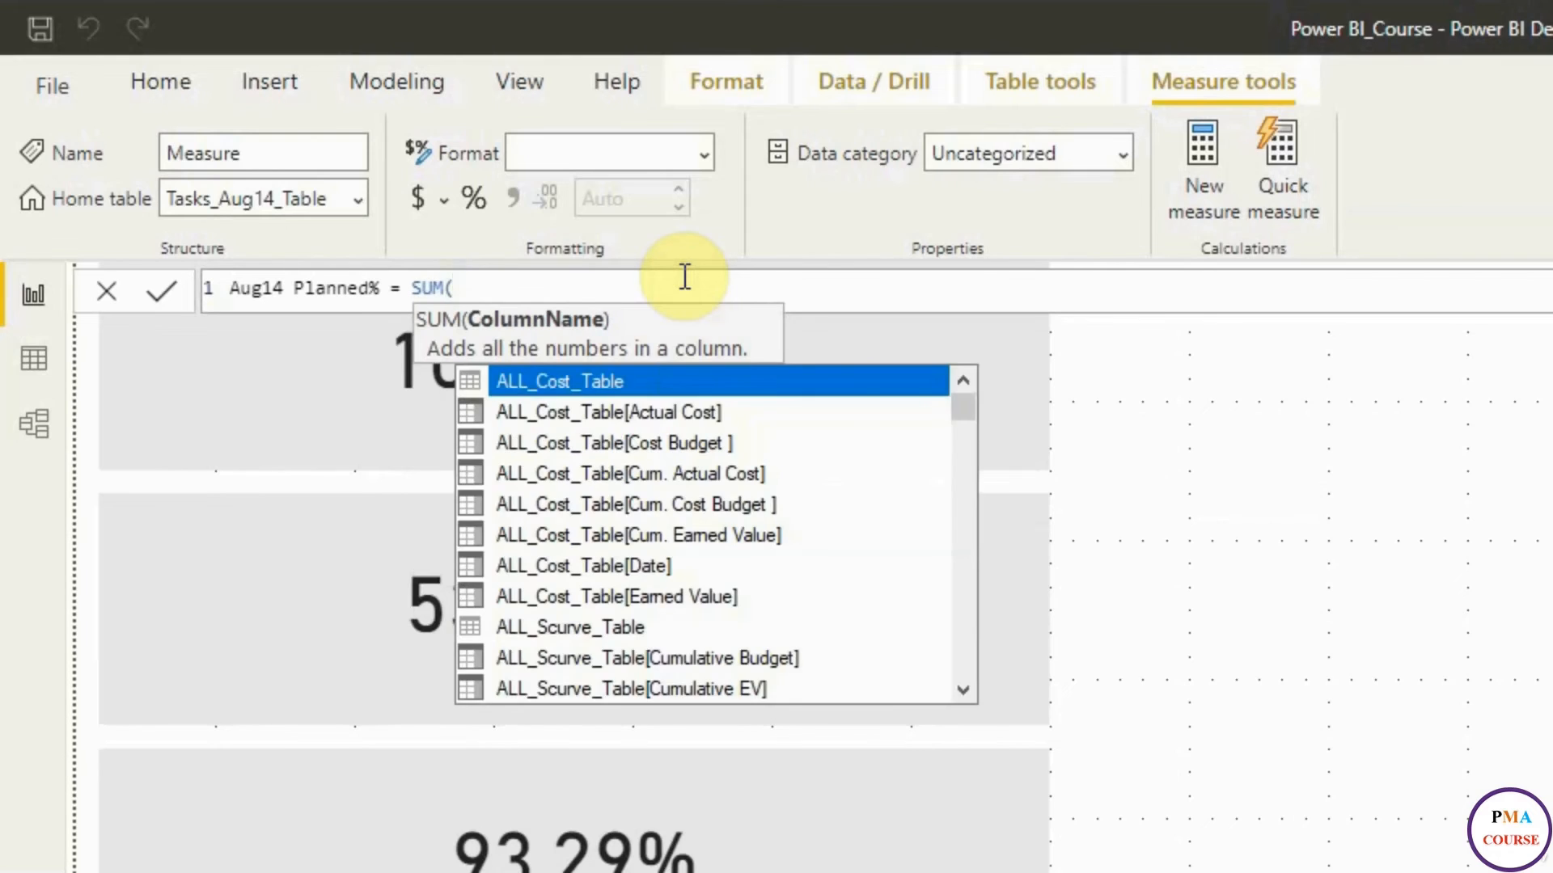
pyautogui.write('plann')
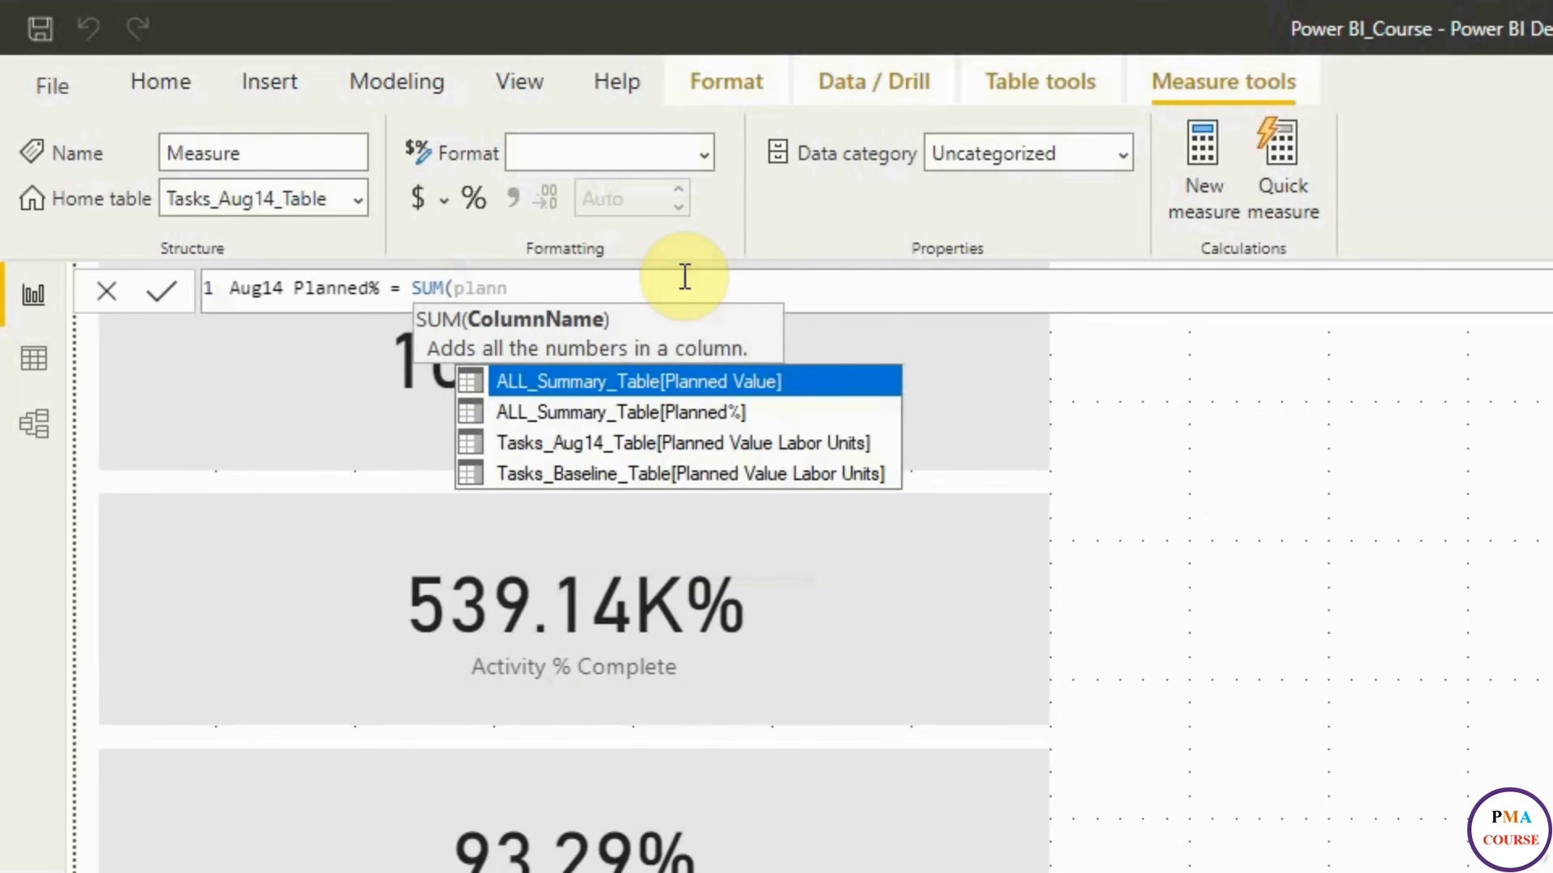
pyautogui.press('Down')
pyautogui.press('Down')
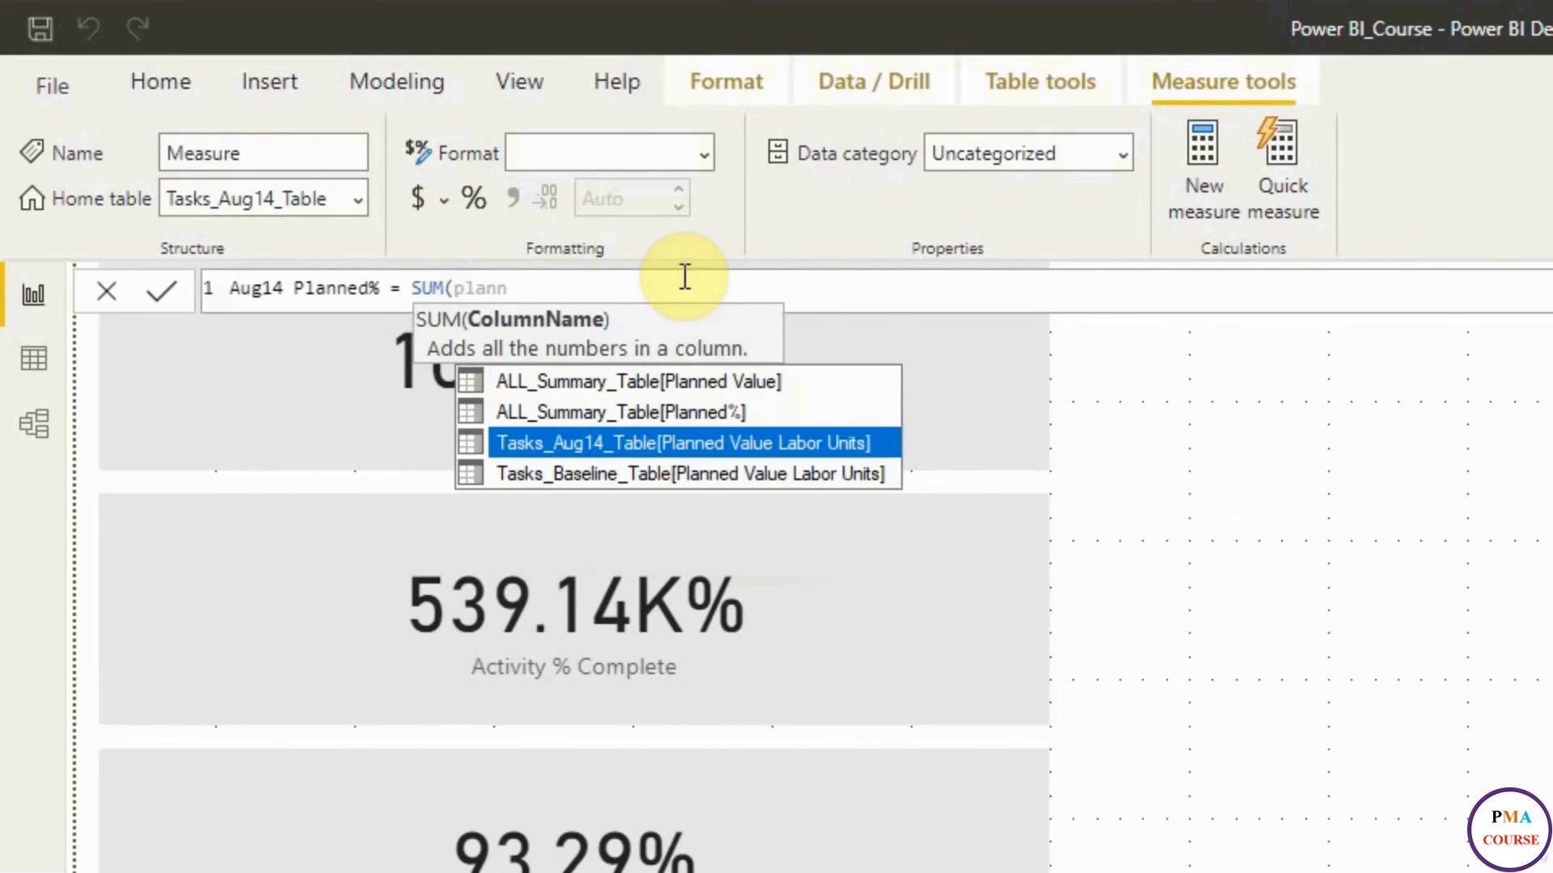
pyautogui.press('Tab')
pyautogui.write(')')
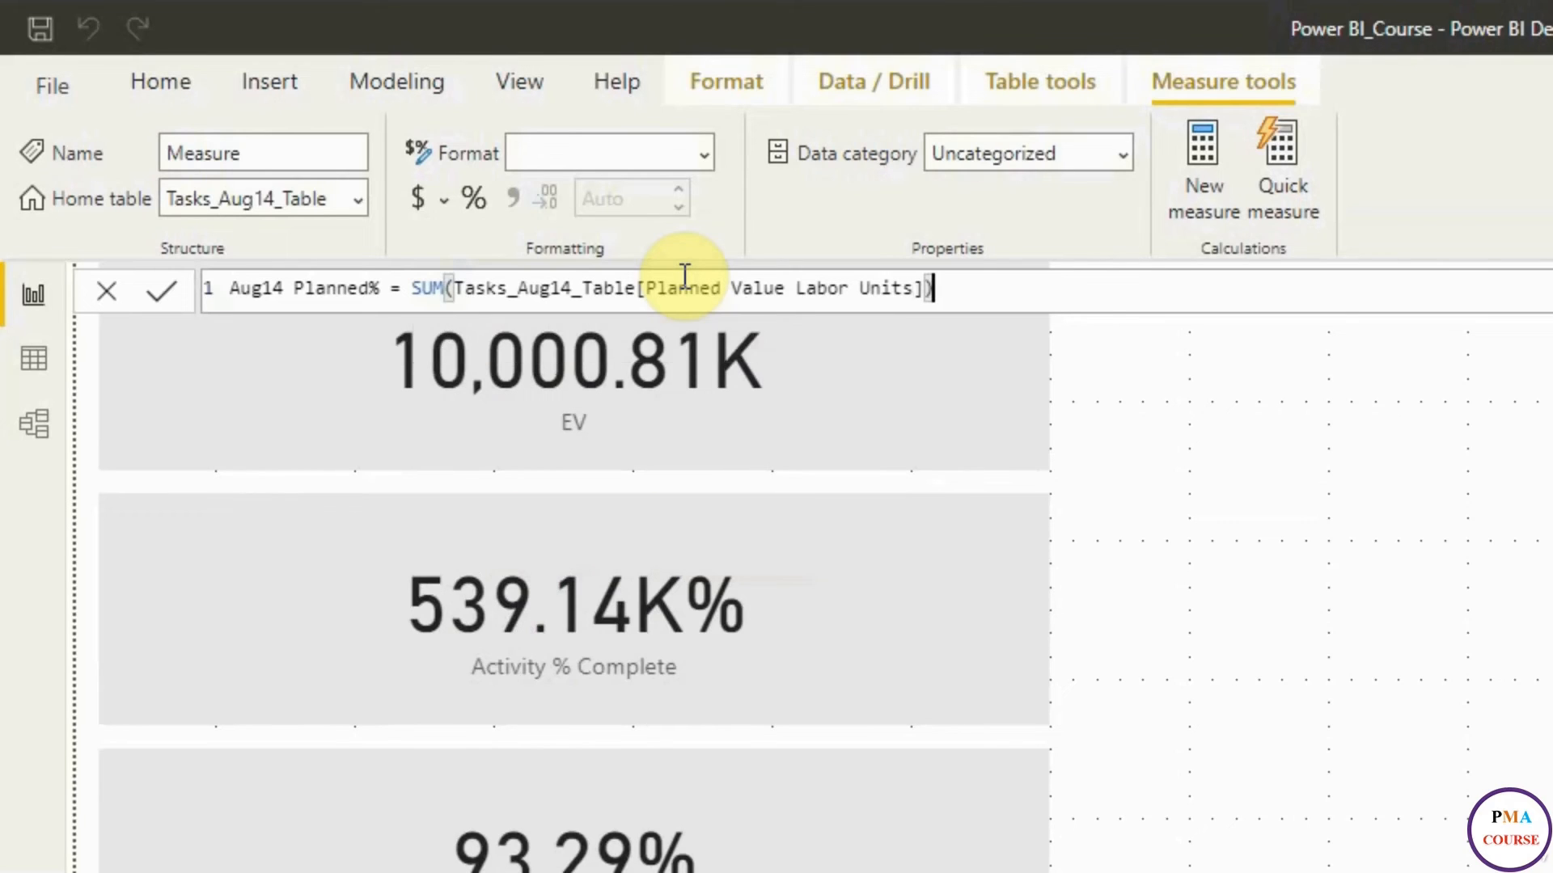
# Complete the Aug14 Planned% formula by dividing by SUM(Tasks_Baseline_Table[Budgeted Labor Units]) and commit the measure.
pyautogui.write(' / sum')
pyautogui.press('Tab')
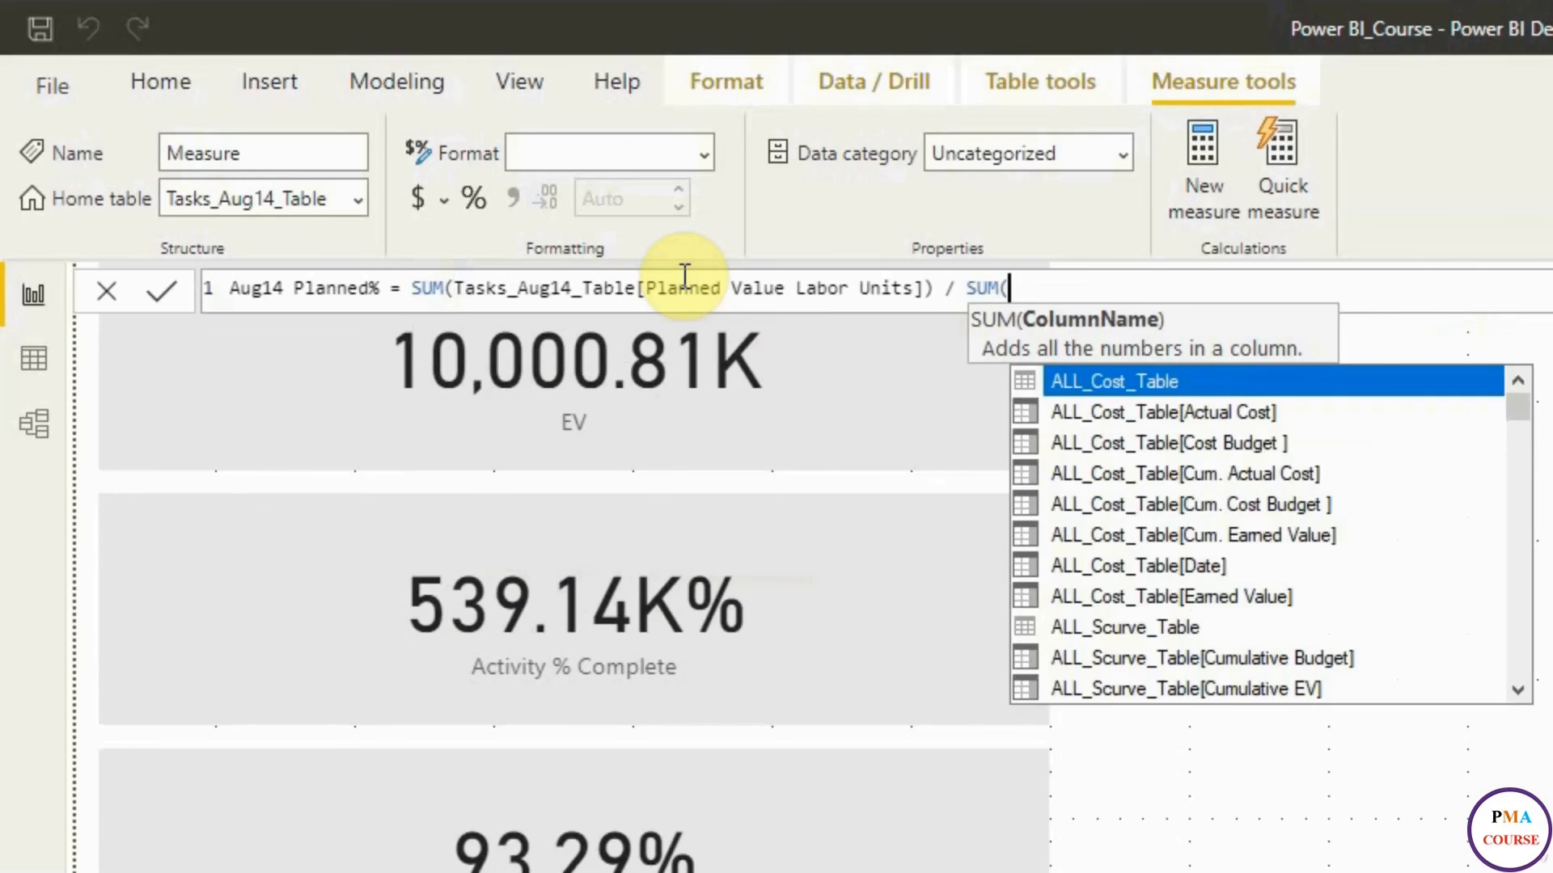
pyautogui.write('bu')
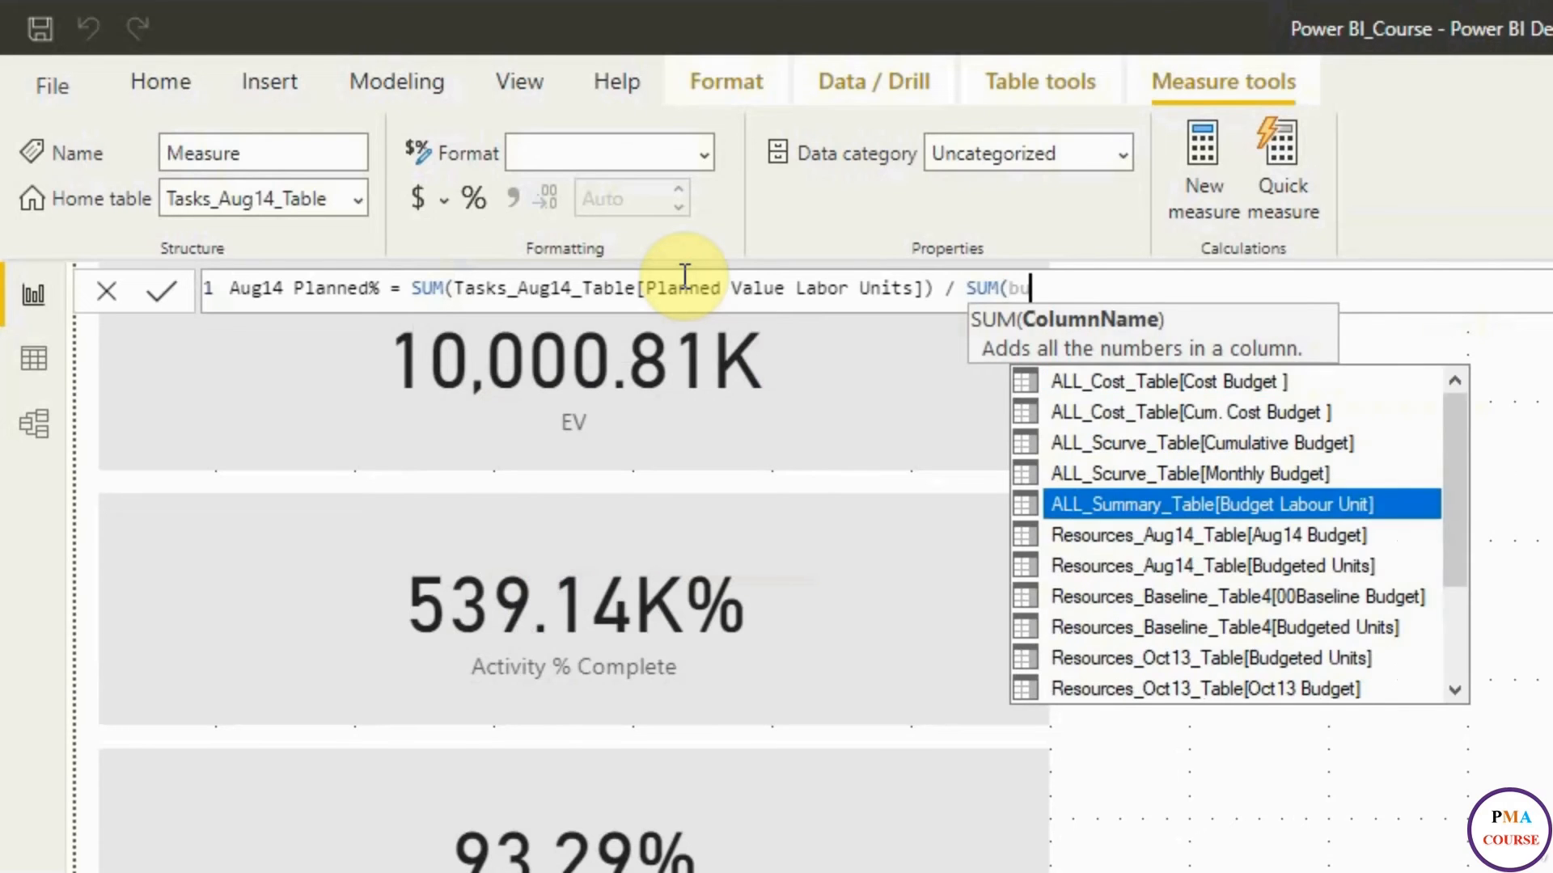
pyautogui.write('dget')
pyautogui.press('Down')
pyautogui.press('Down')
pyautogui.press('Down')
pyautogui.press('Down')
pyautogui.press('Down')
pyautogui.press('Down')
pyautogui.press('Down')
pyautogui.press('Down')
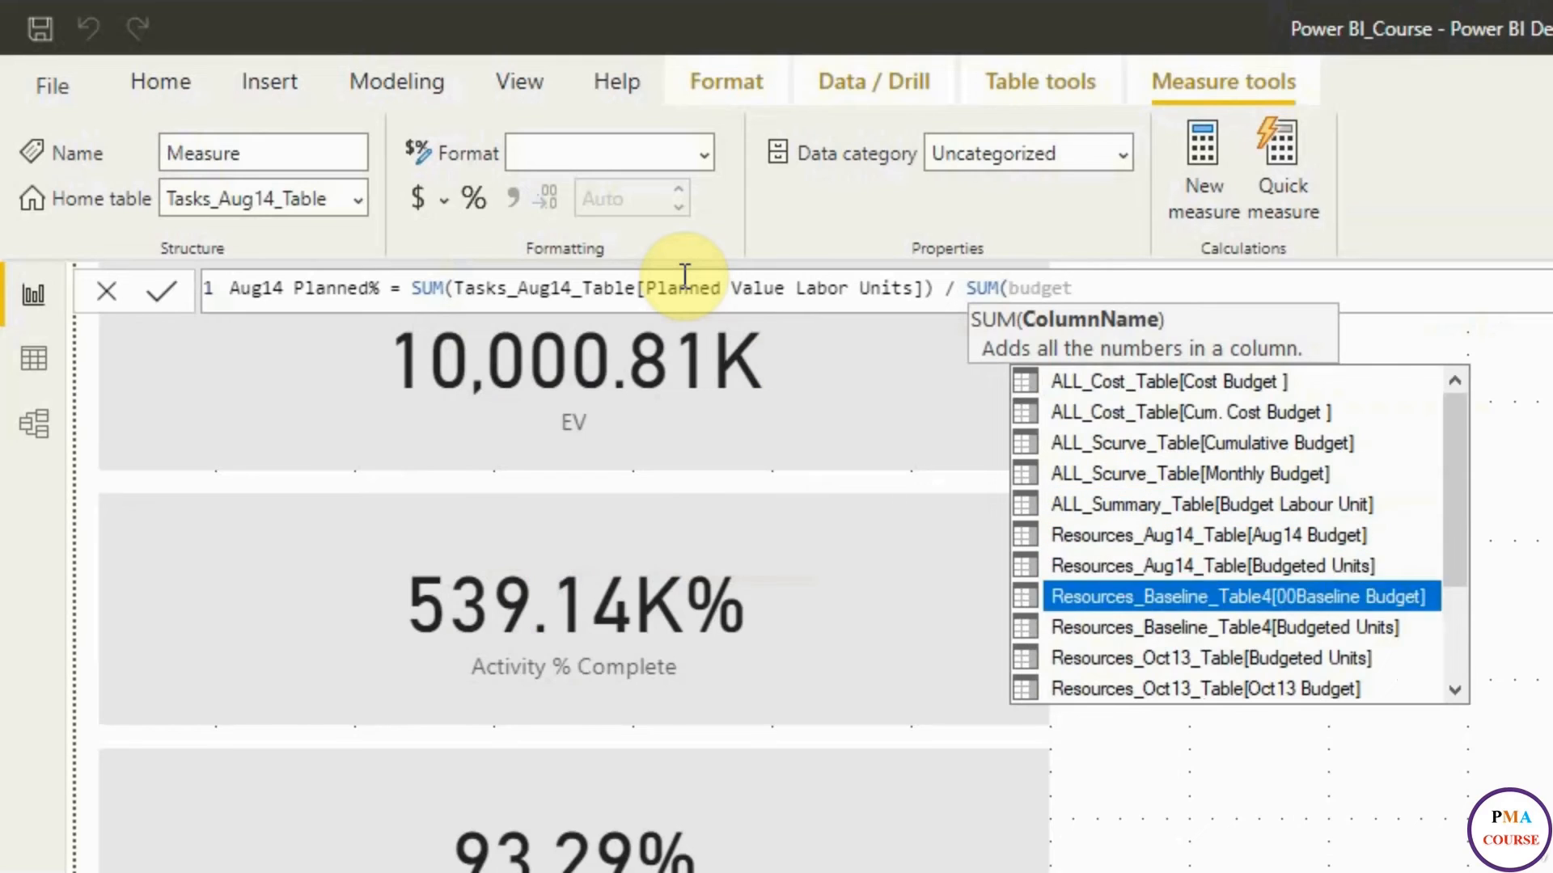
pyautogui.press('Down')
pyautogui.press('Up')
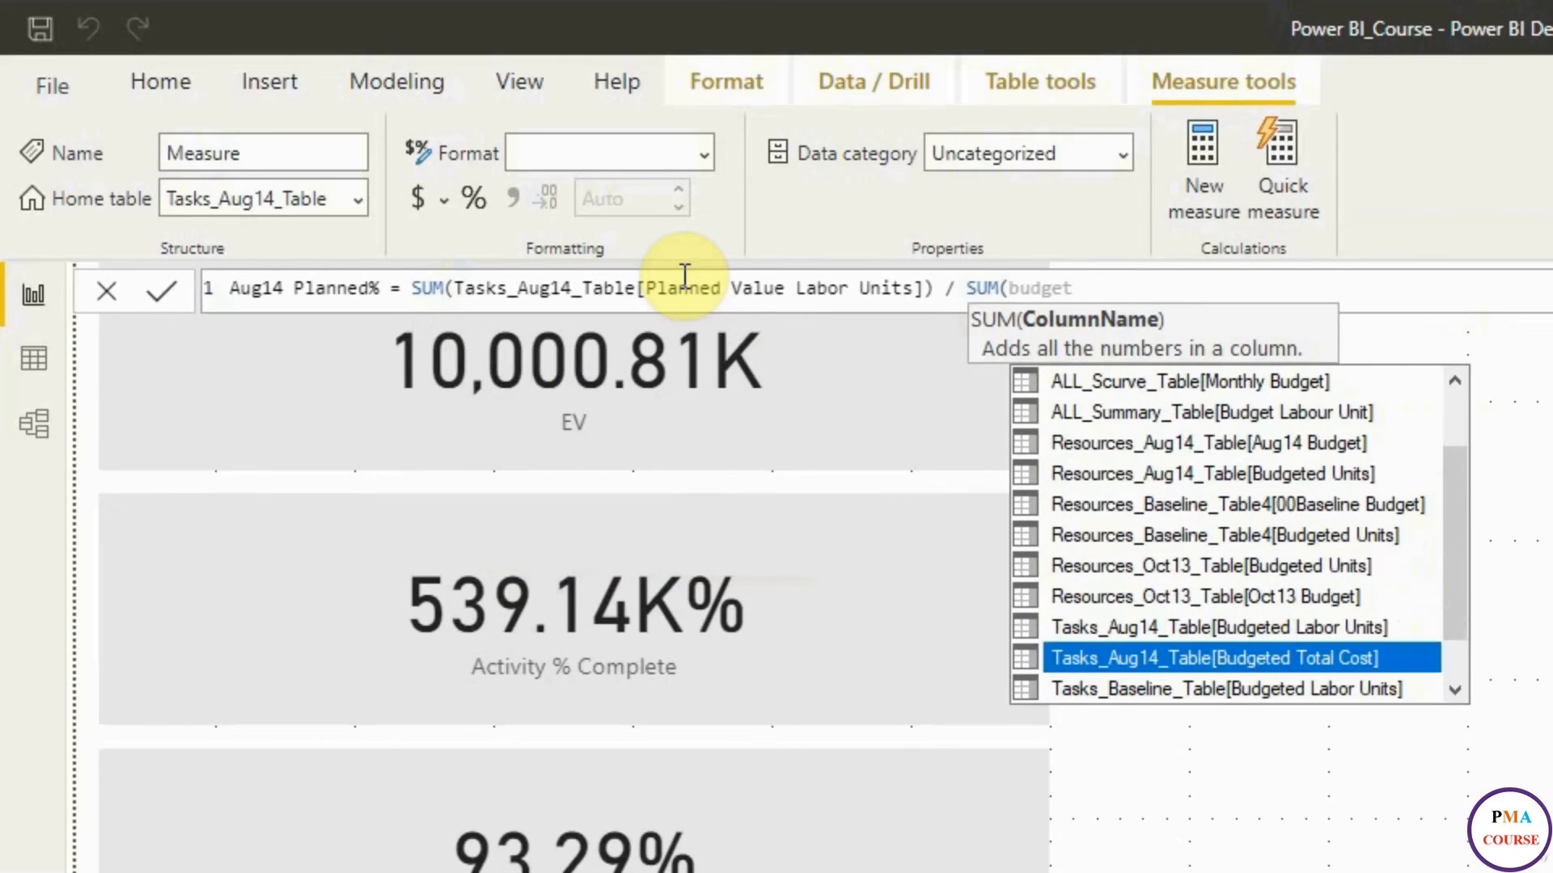
pyautogui.press('Down')
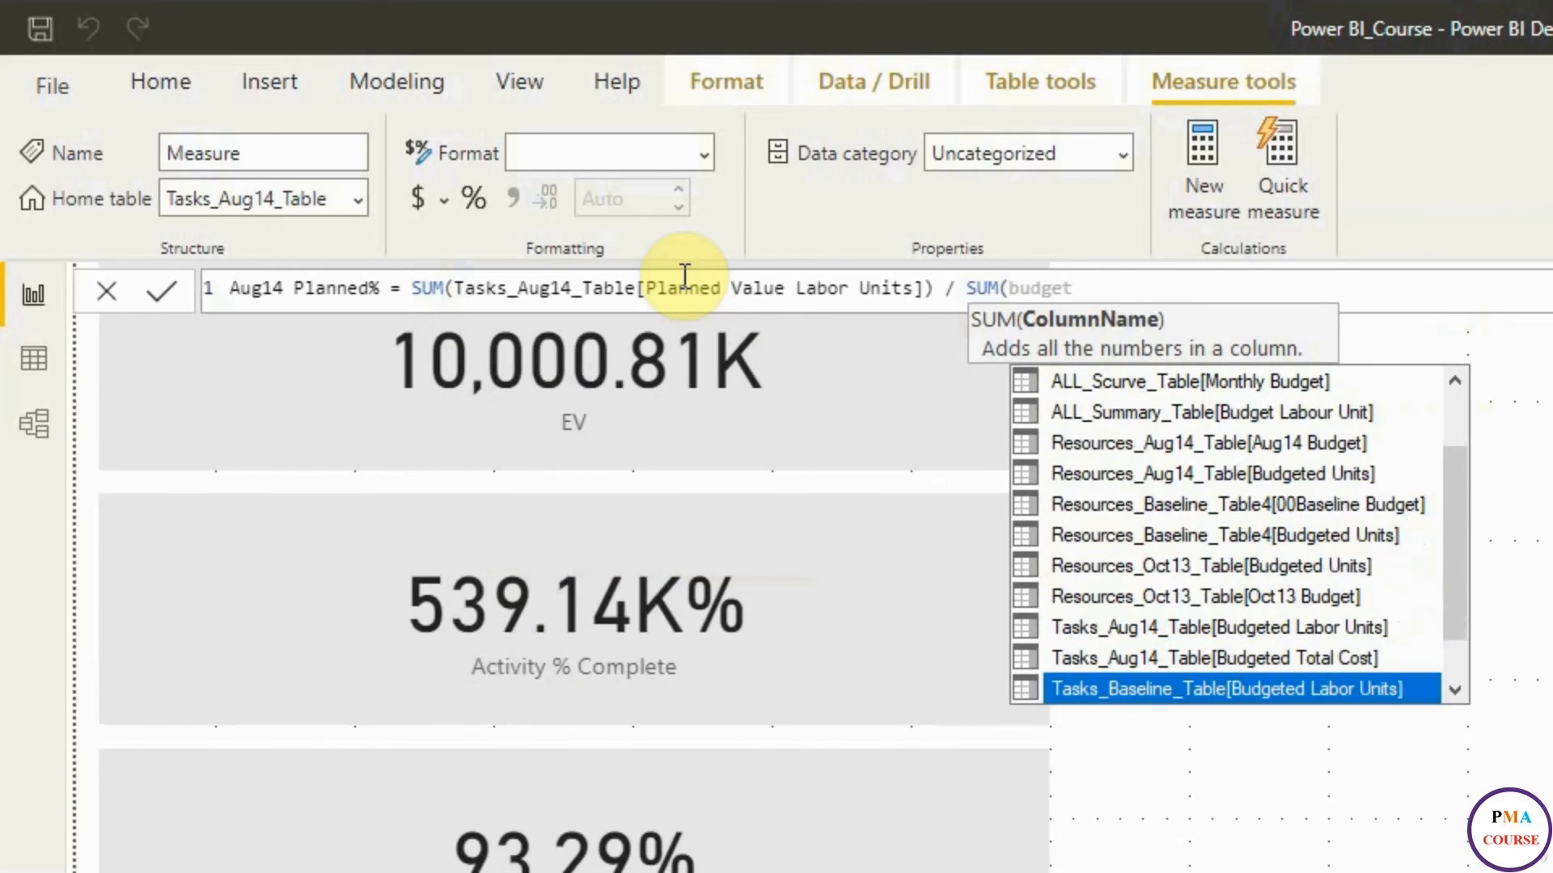
pyautogui.press('Tab')
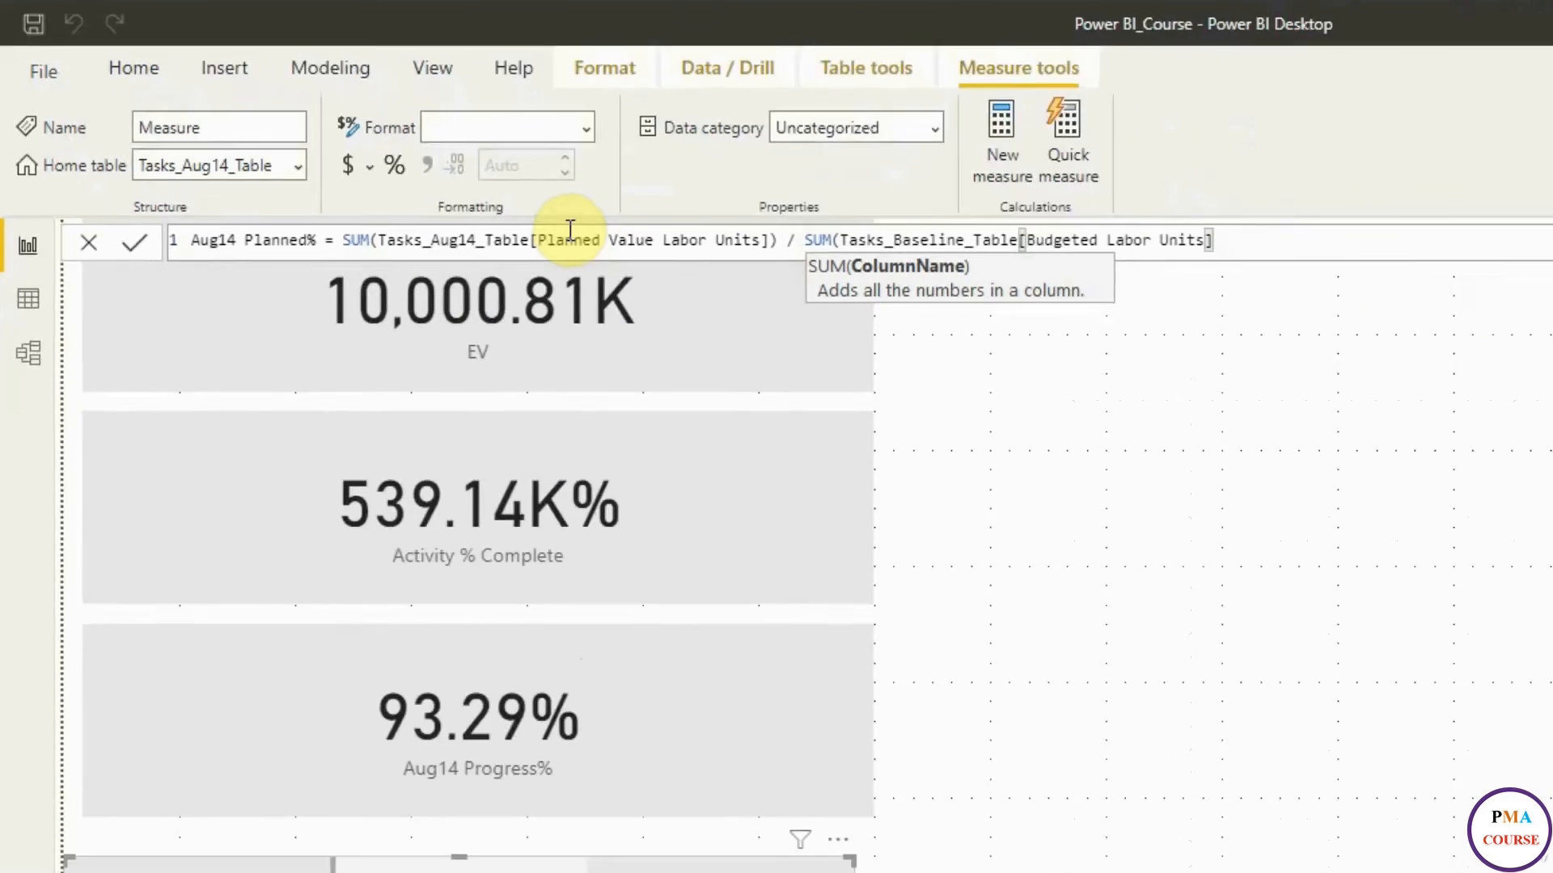
pyautogui.write(')')
# Add Aug14 Planned% to the empty card beneath the Aug14 Progress% card and format the measure as Percentage.
pyautogui.click(1342, 573)
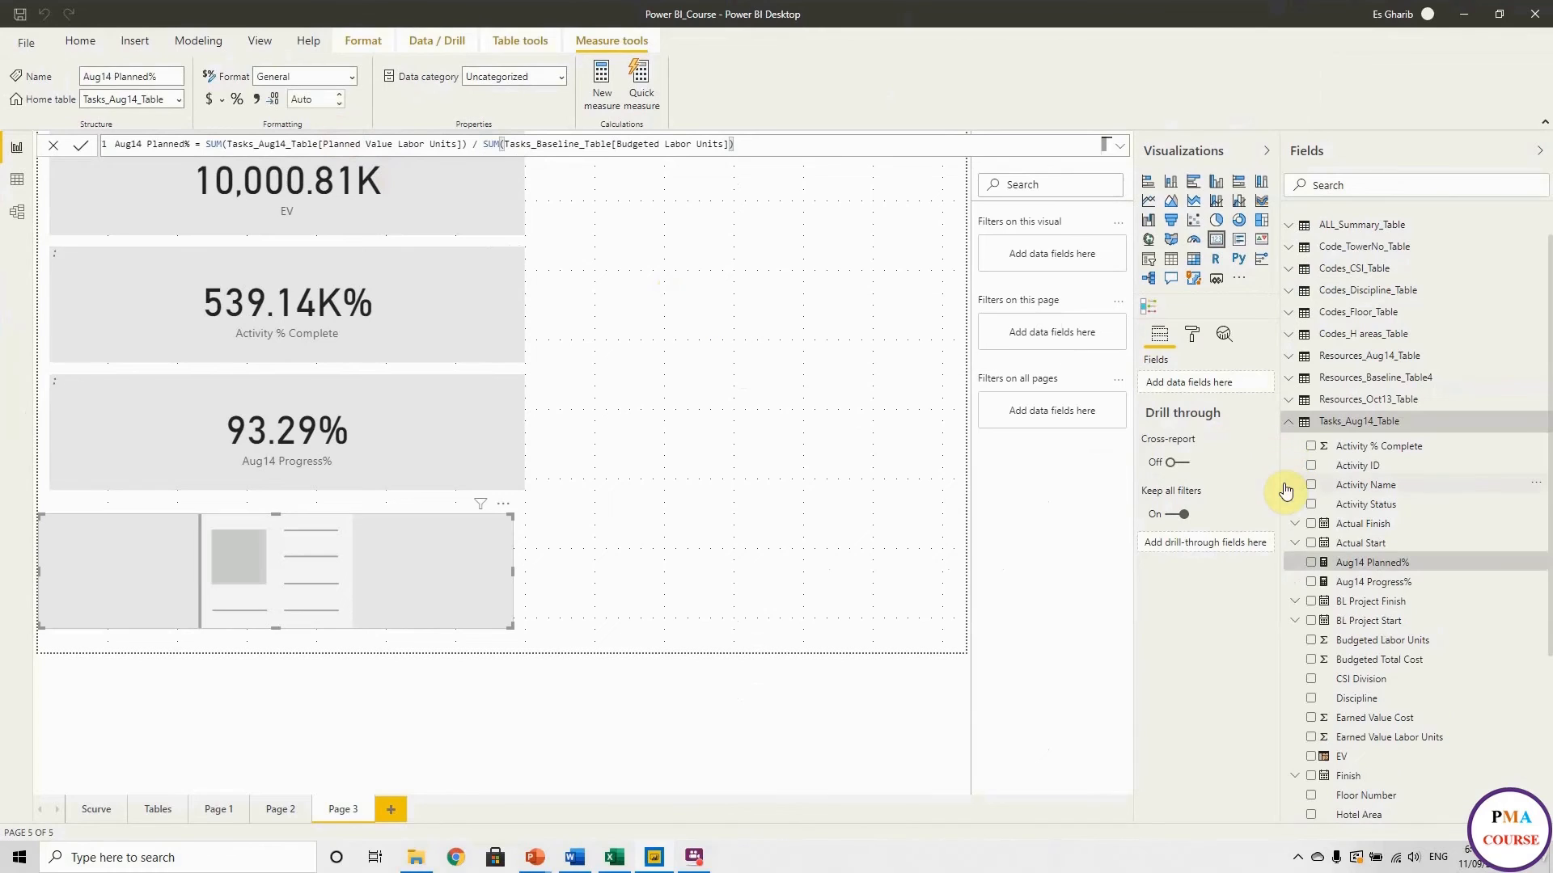
pyautogui.moveTo(1391, 564); pyautogui.dragTo(493, 577)
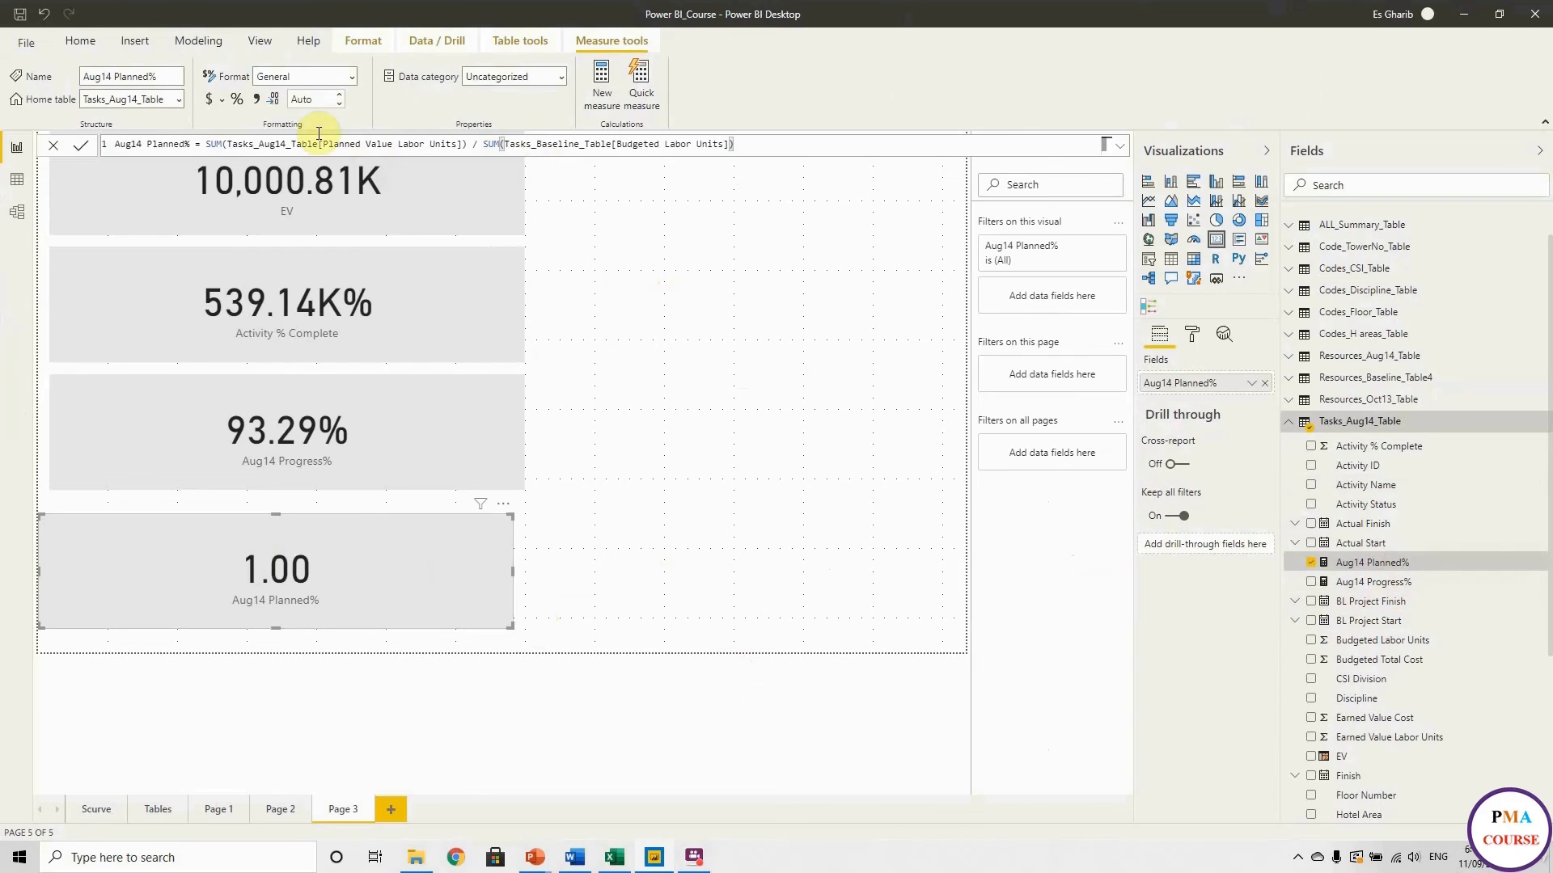
pyautogui.click(352, 76)
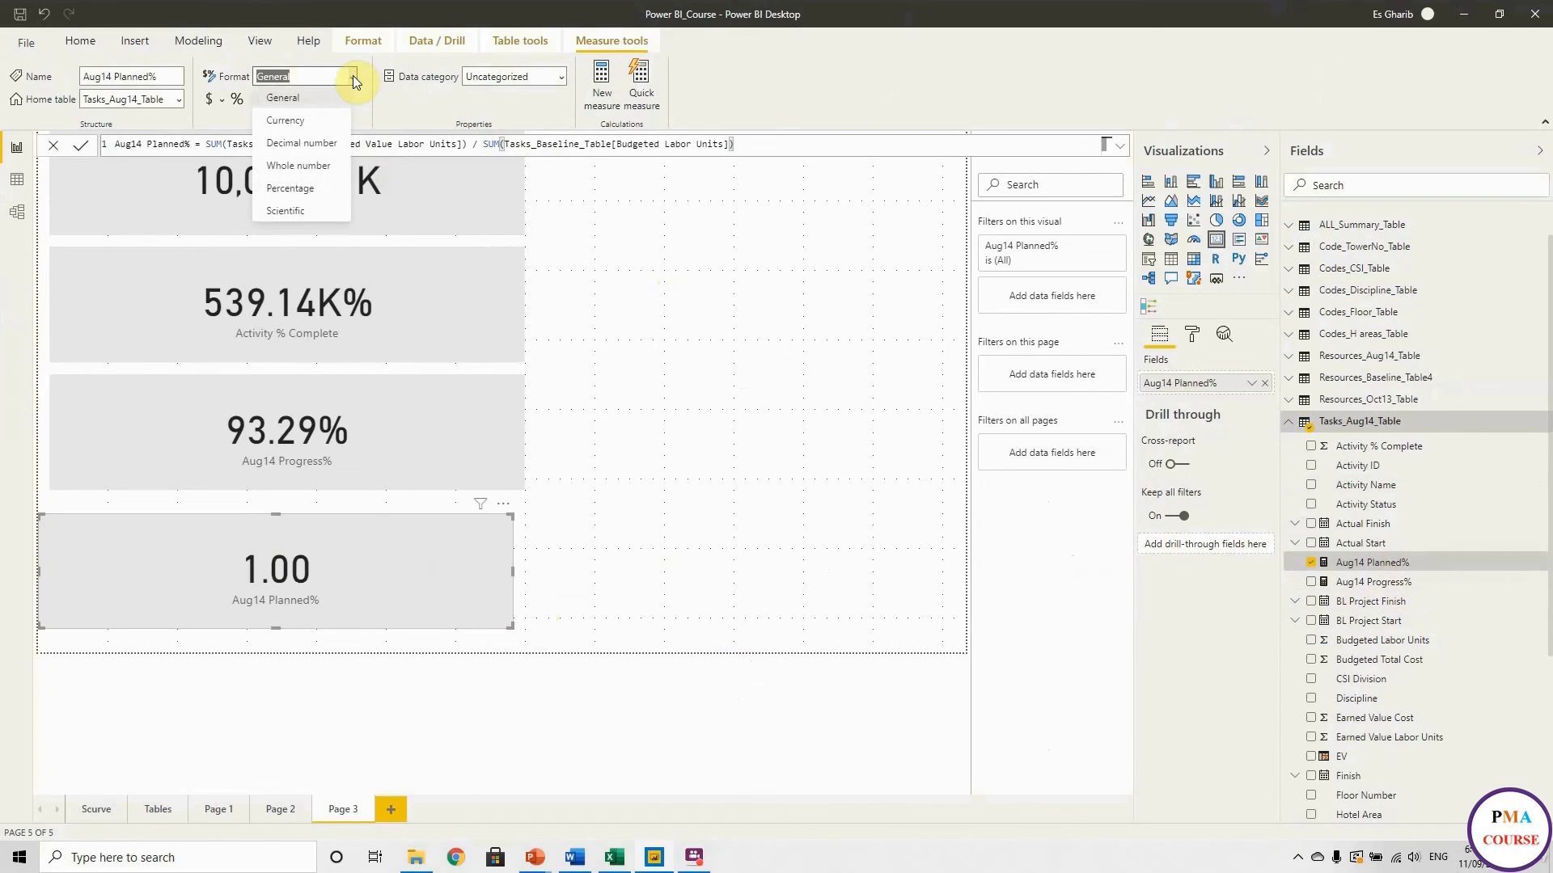
pyautogui.click(311, 184)
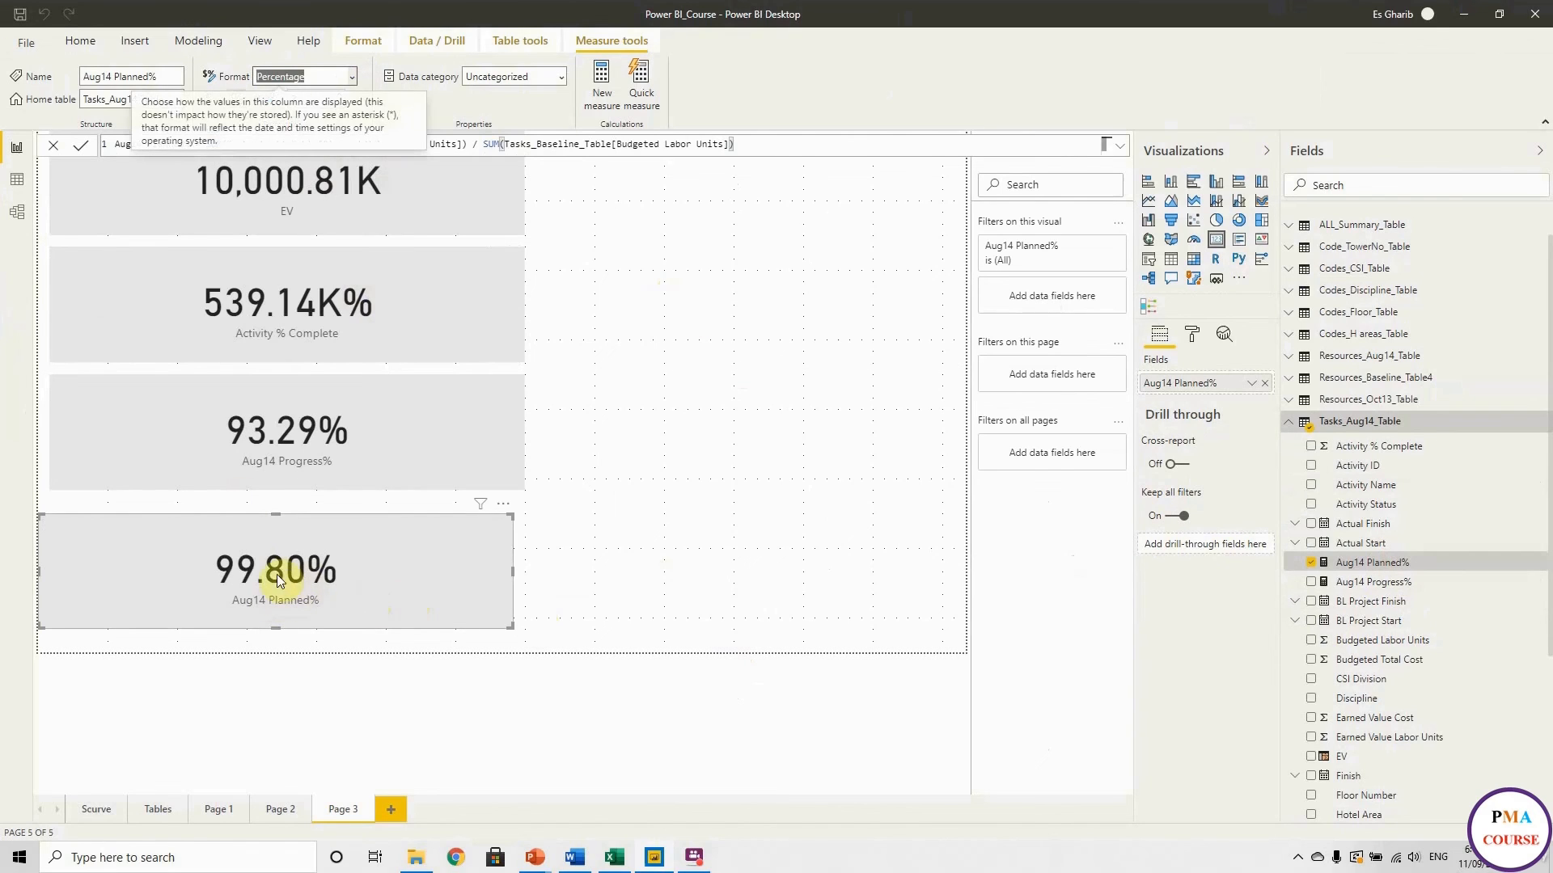
pyautogui.click(668, 463)
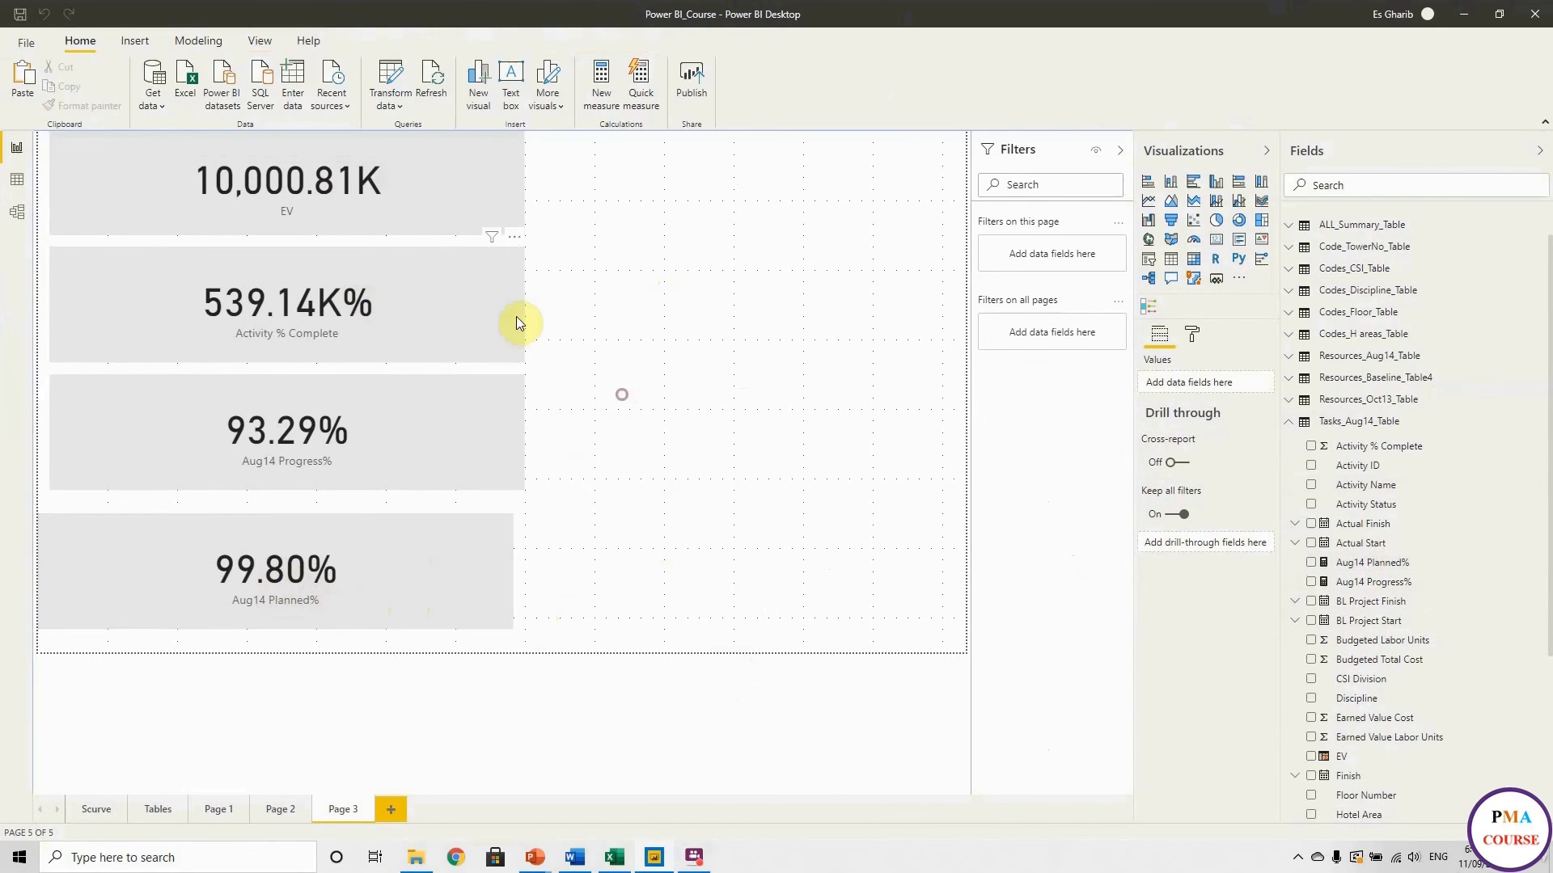
# Duplicate the Activity % Complete card, place the copy beside the original, and replace its field with Schedule % Complete from Tasks_Aug14_Table.
pyautogui.click(495, 304)
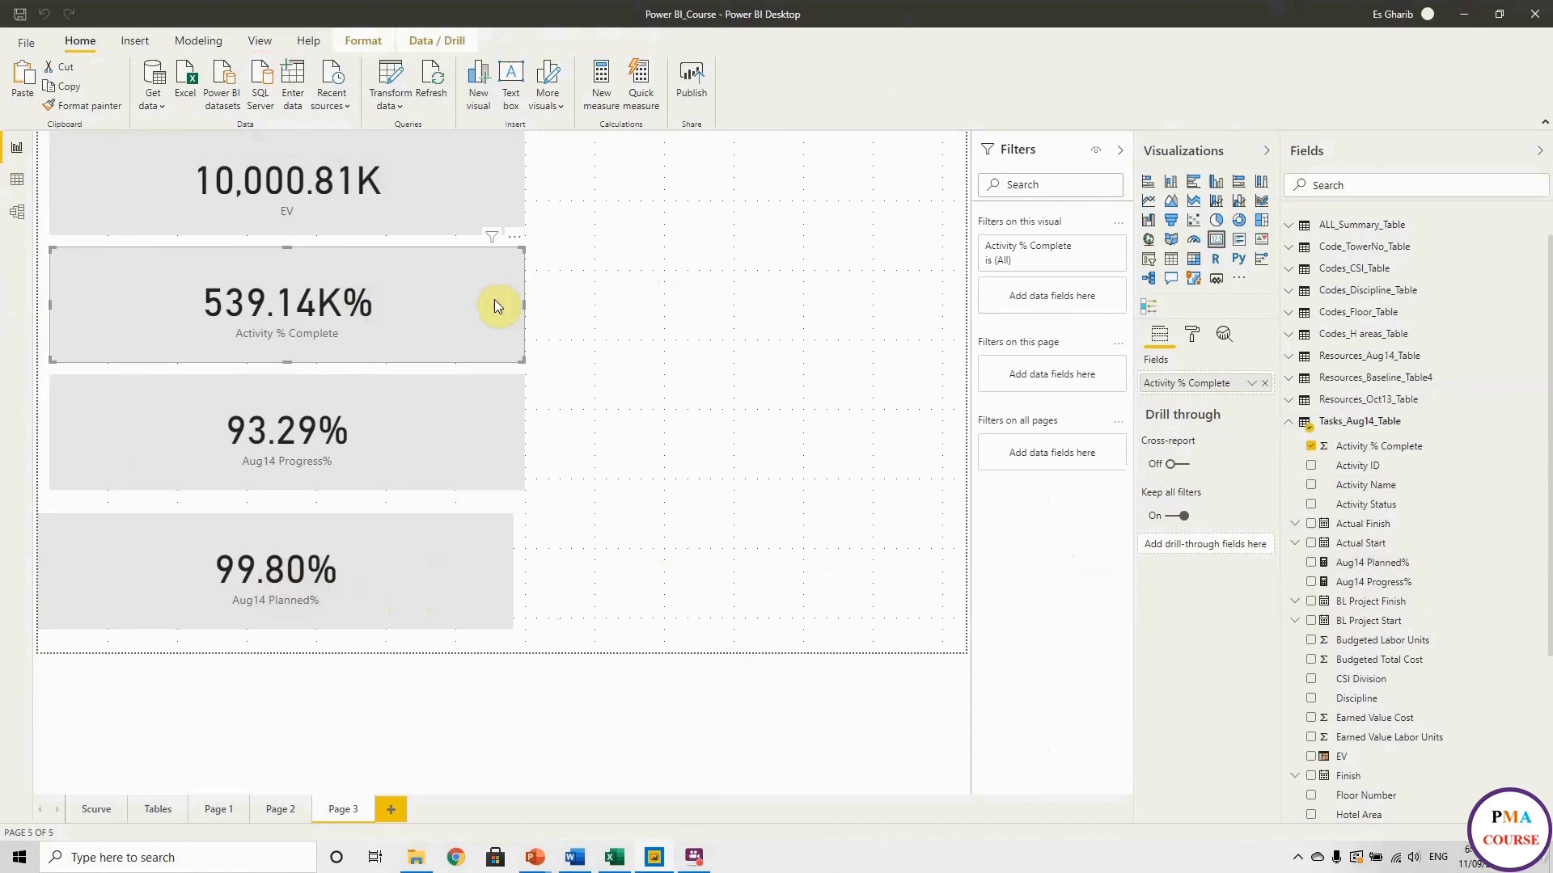
pyautogui.click(657, 315)
pyautogui.moveTo(491, 332); pyautogui.dragTo(803, 312)
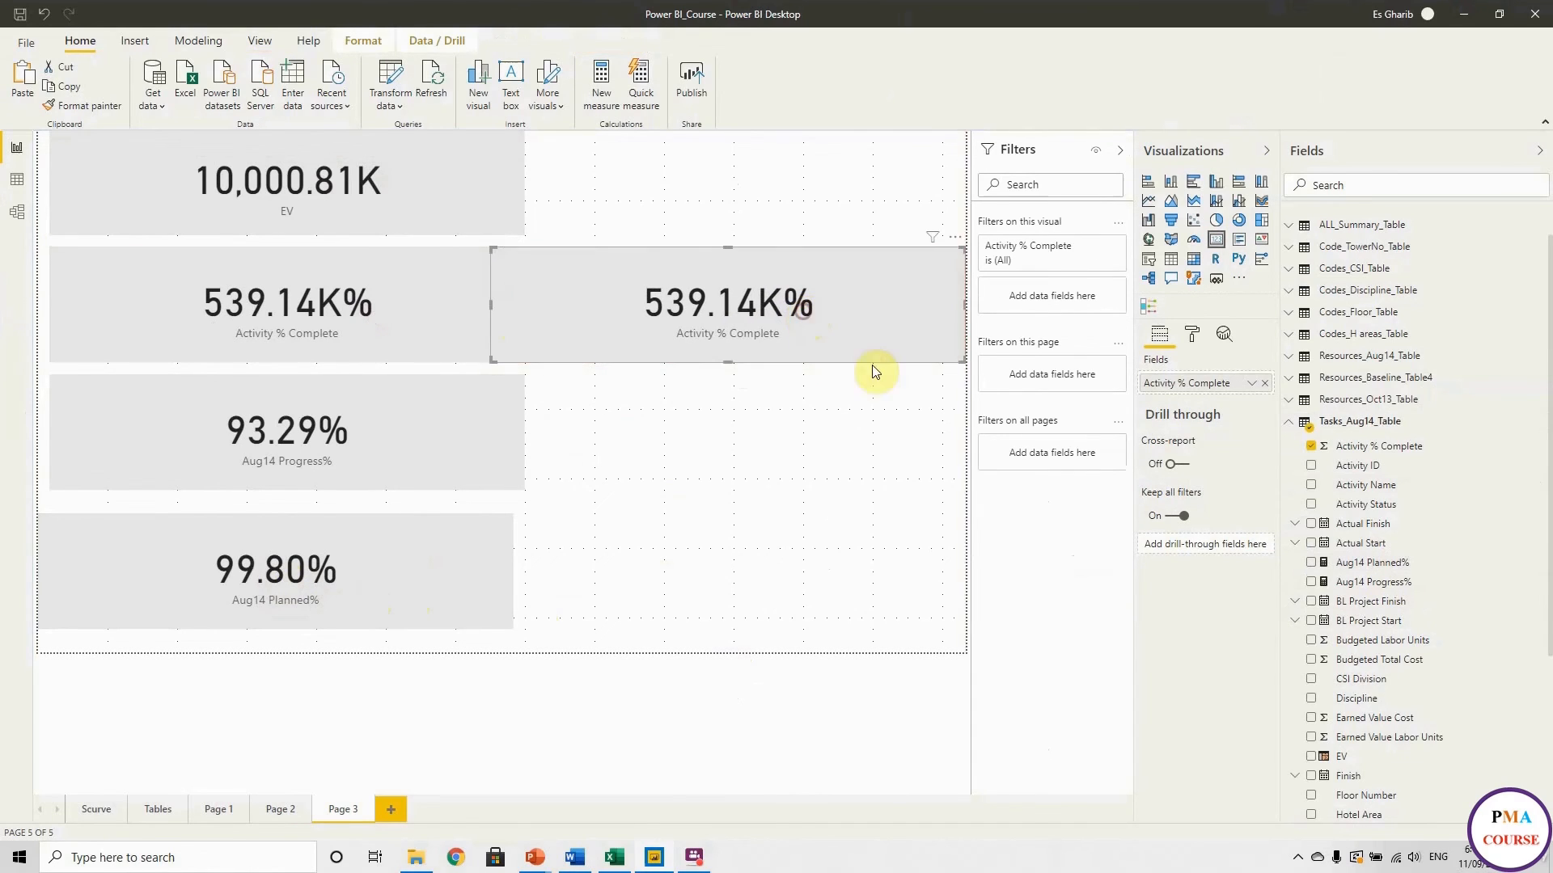
pyautogui.click(1265, 383)
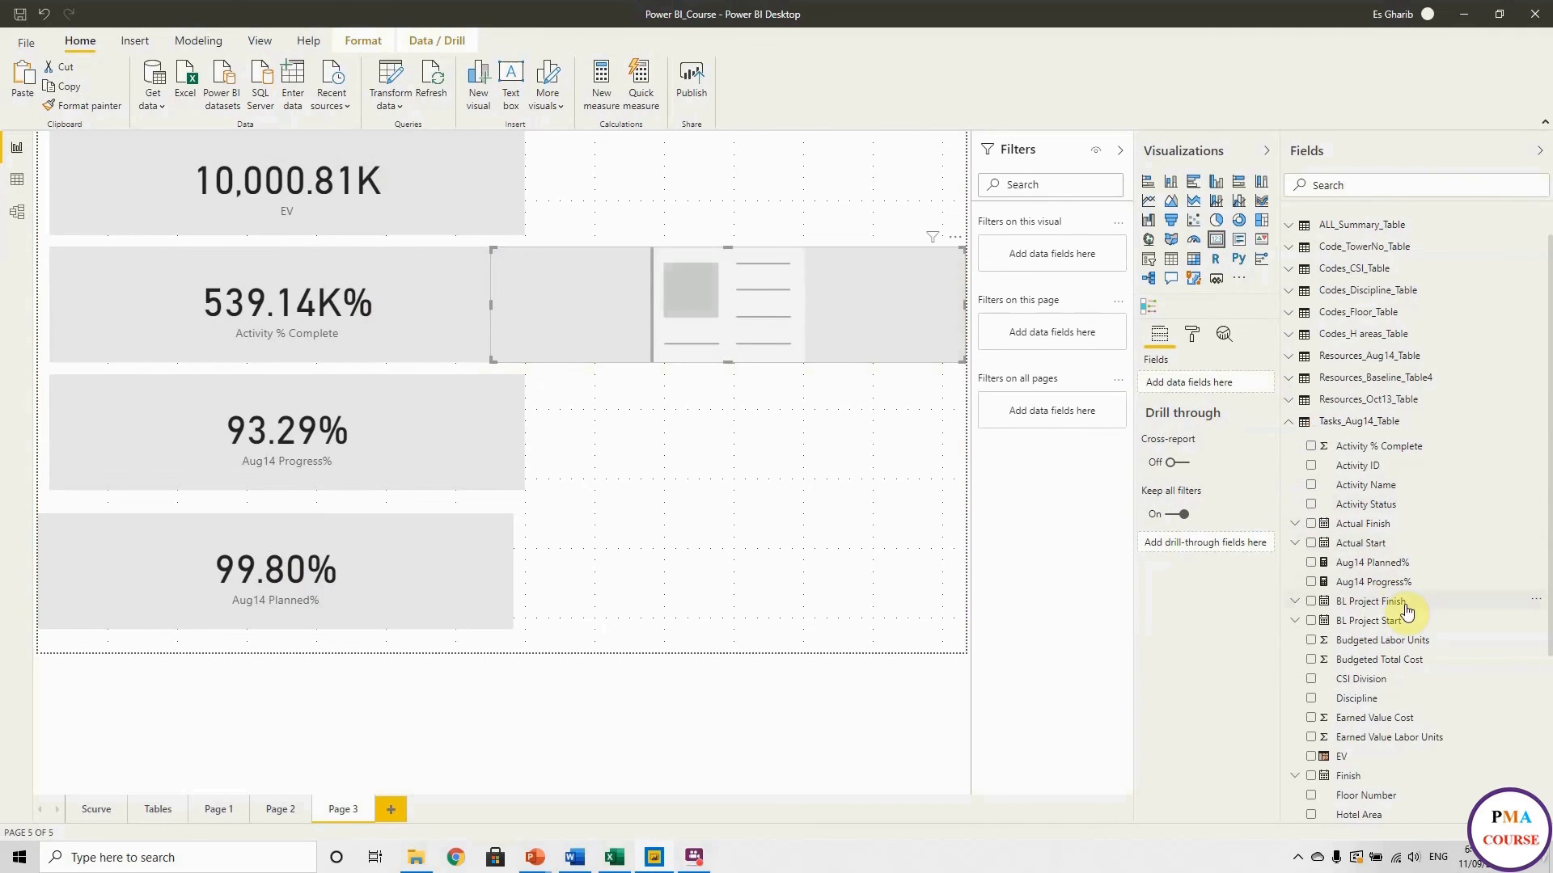
pyautogui.scroll(-1, 1373, 606)
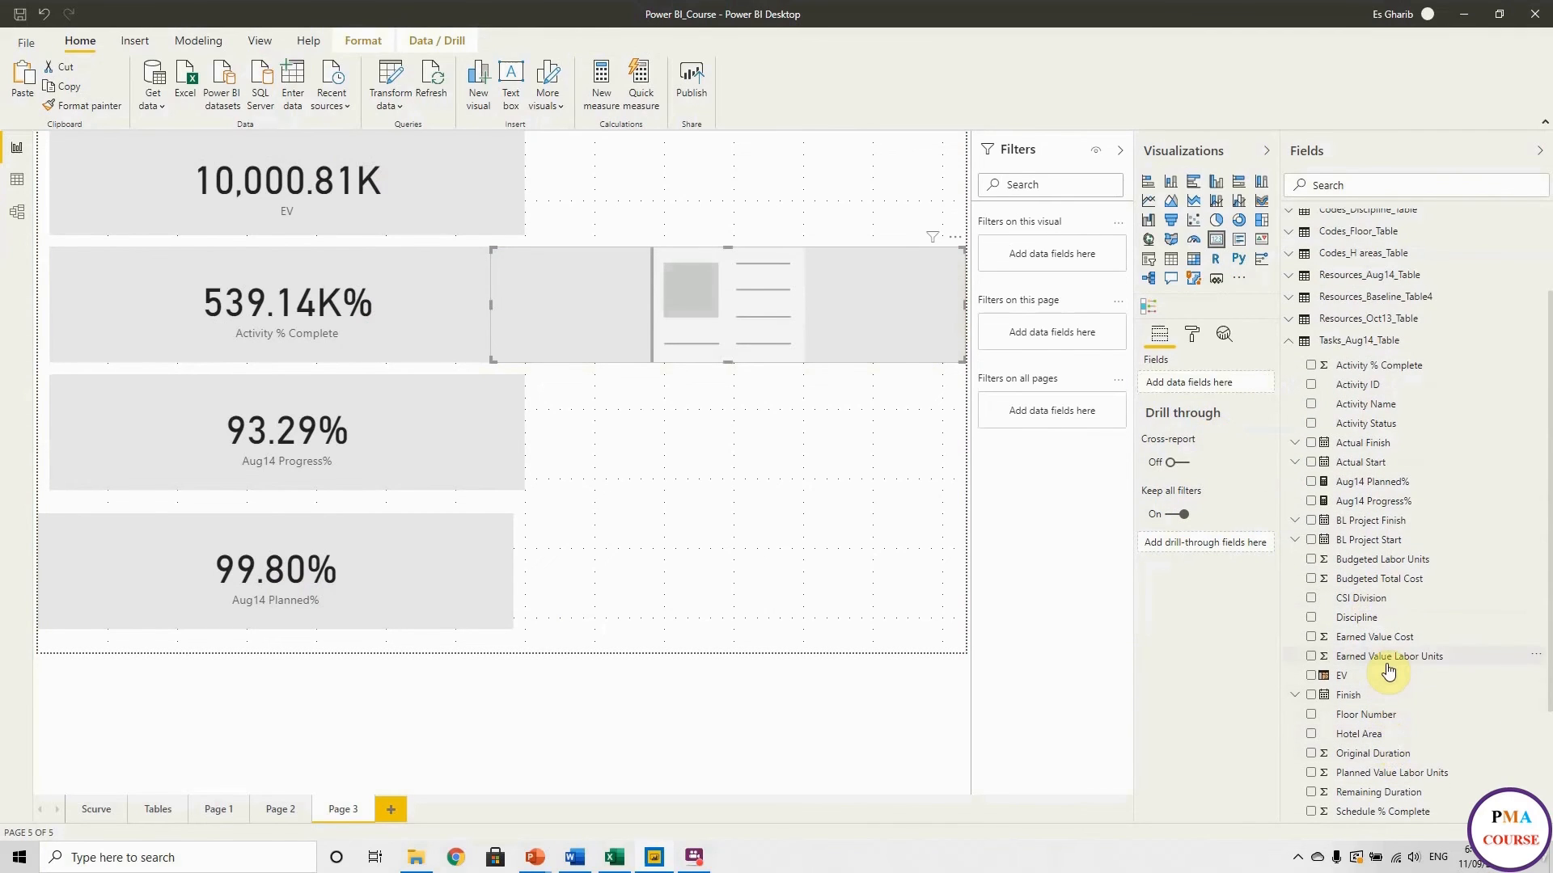
pyautogui.scroll(-1, 1388, 670)
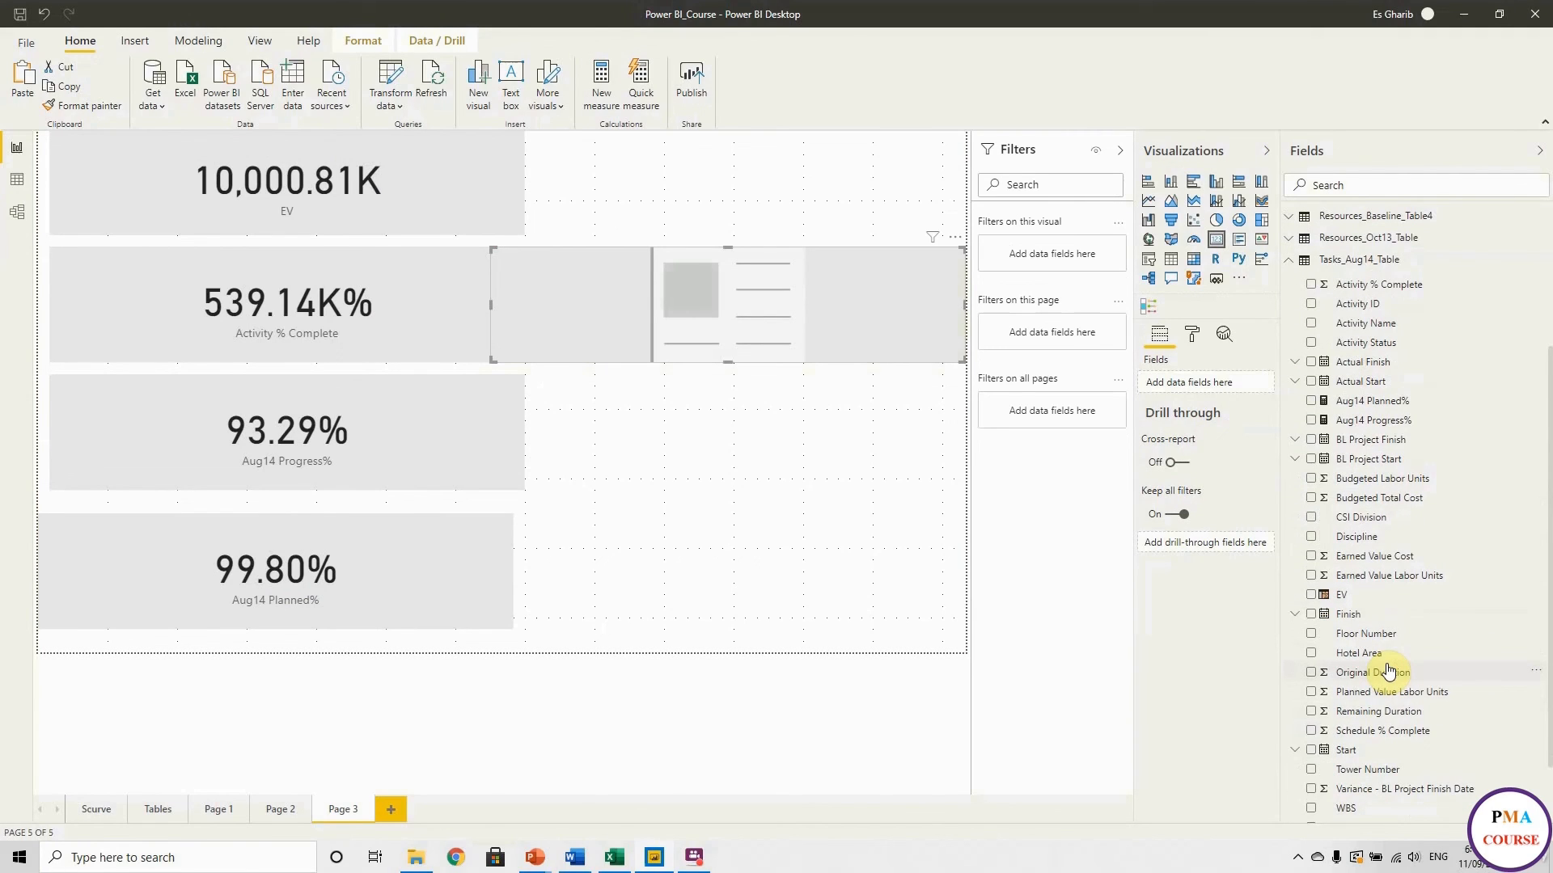
pyautogui.scroll(-1, 1388, 670)
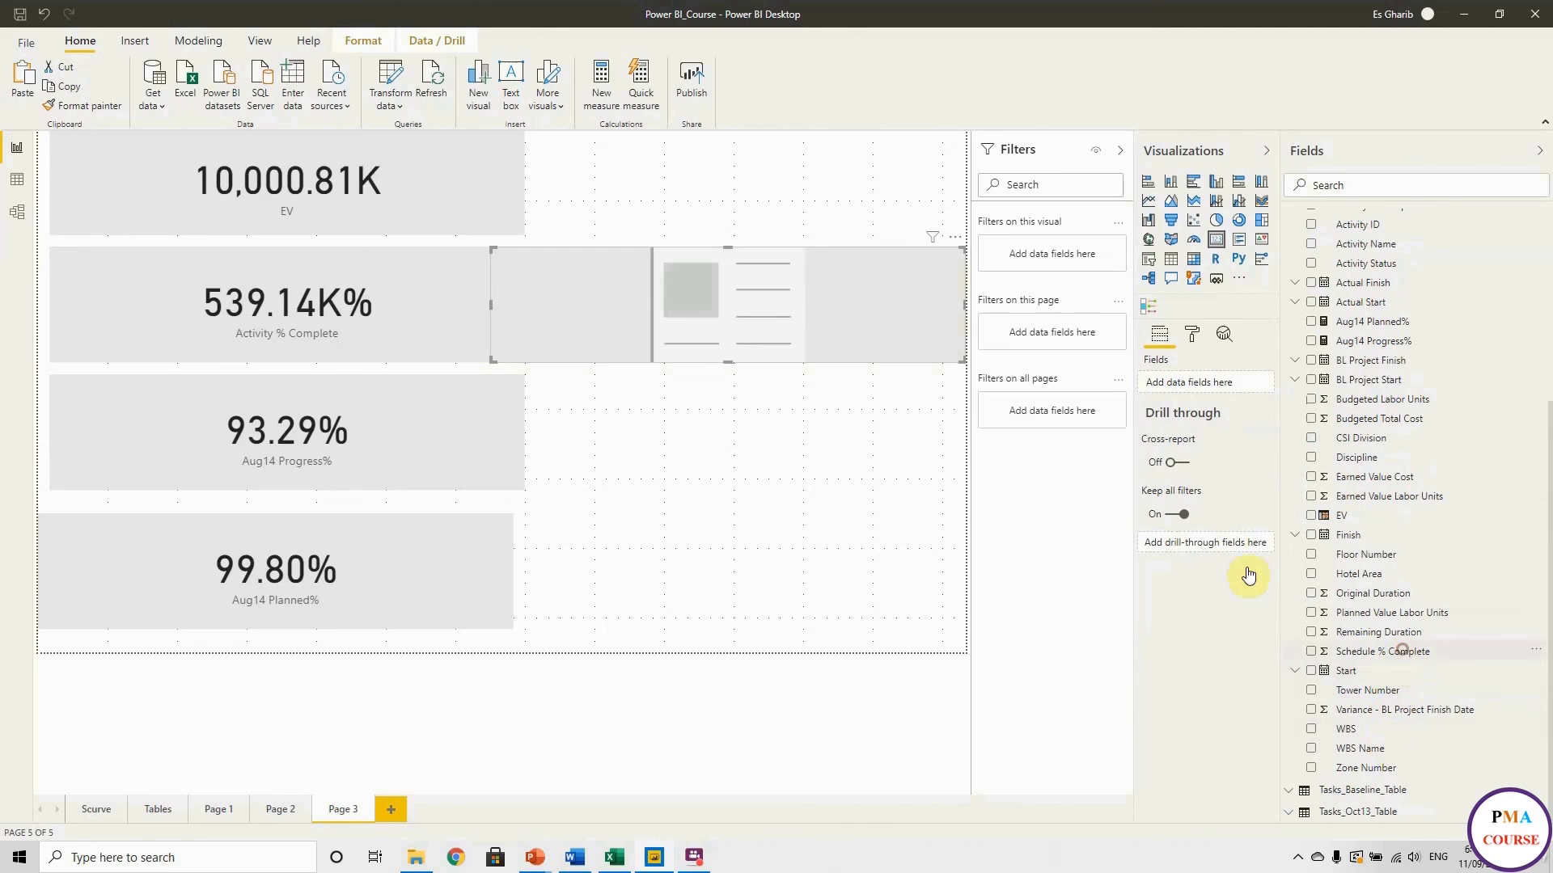
pyautogui.moveTo(1248, 575); pyautogui.dragTo(834, 299)
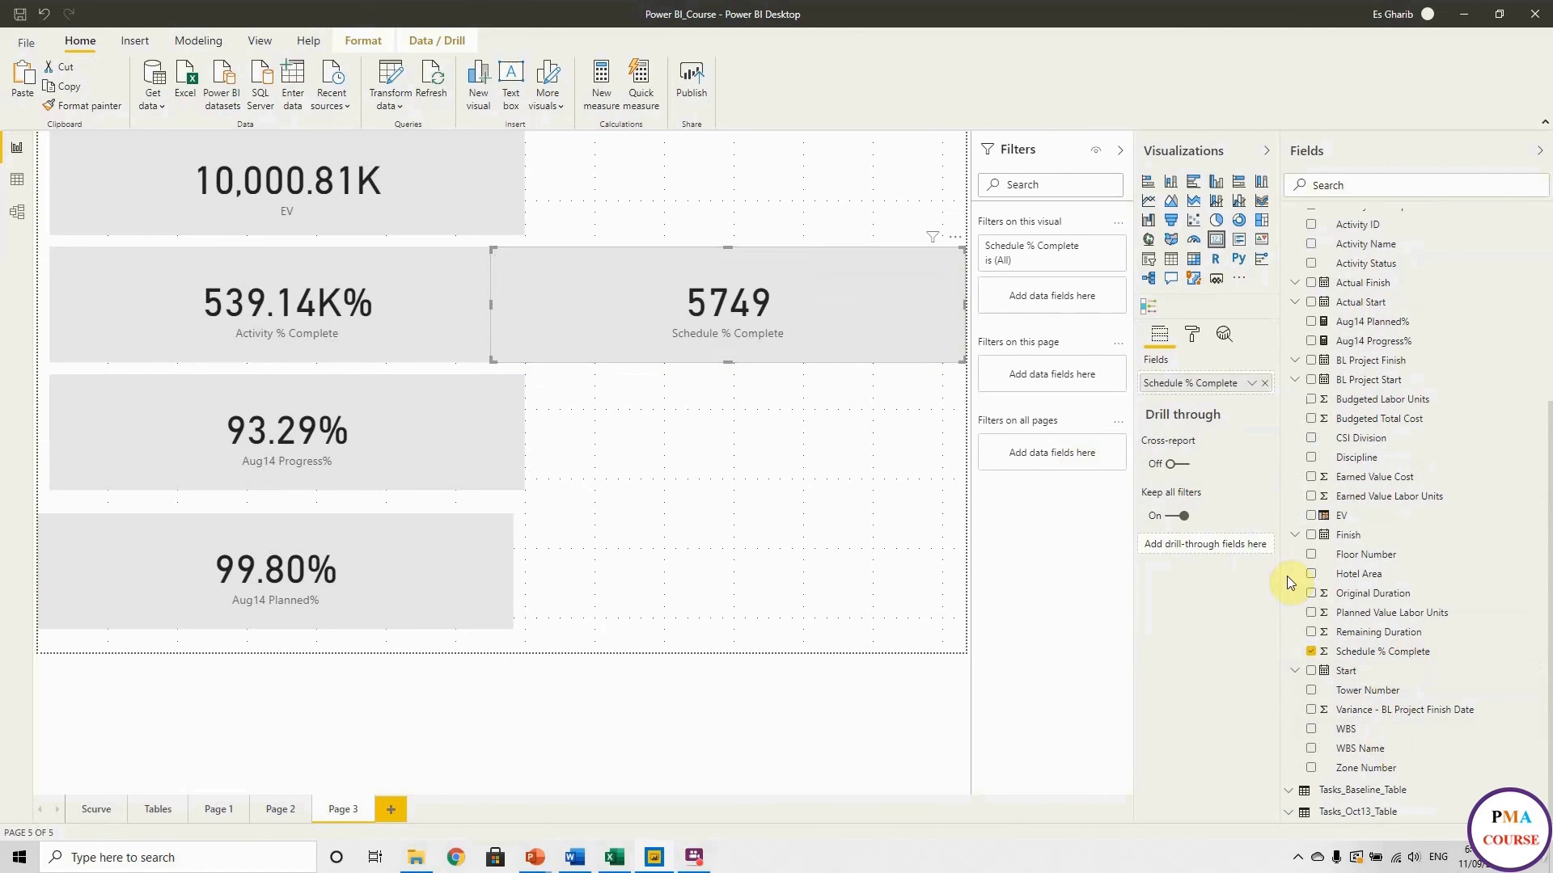
# Format the Schedule % Complete column as Percentage and shift its card slightly down and toward the Activity % Complete card.
pyautogui.click(1367, 651)
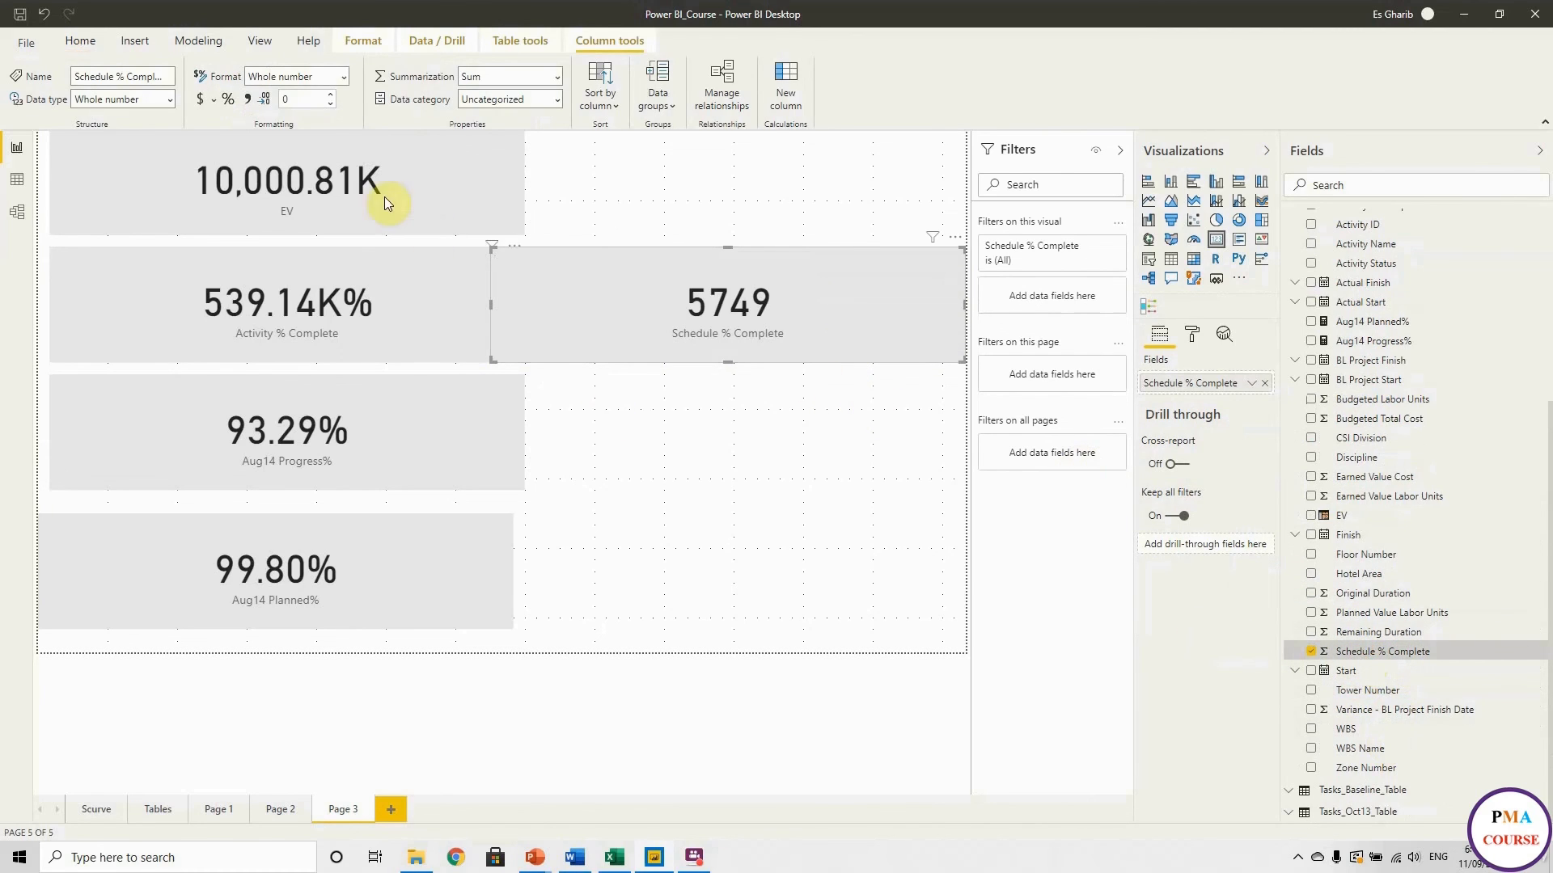
pyautogui.click(343, 75)
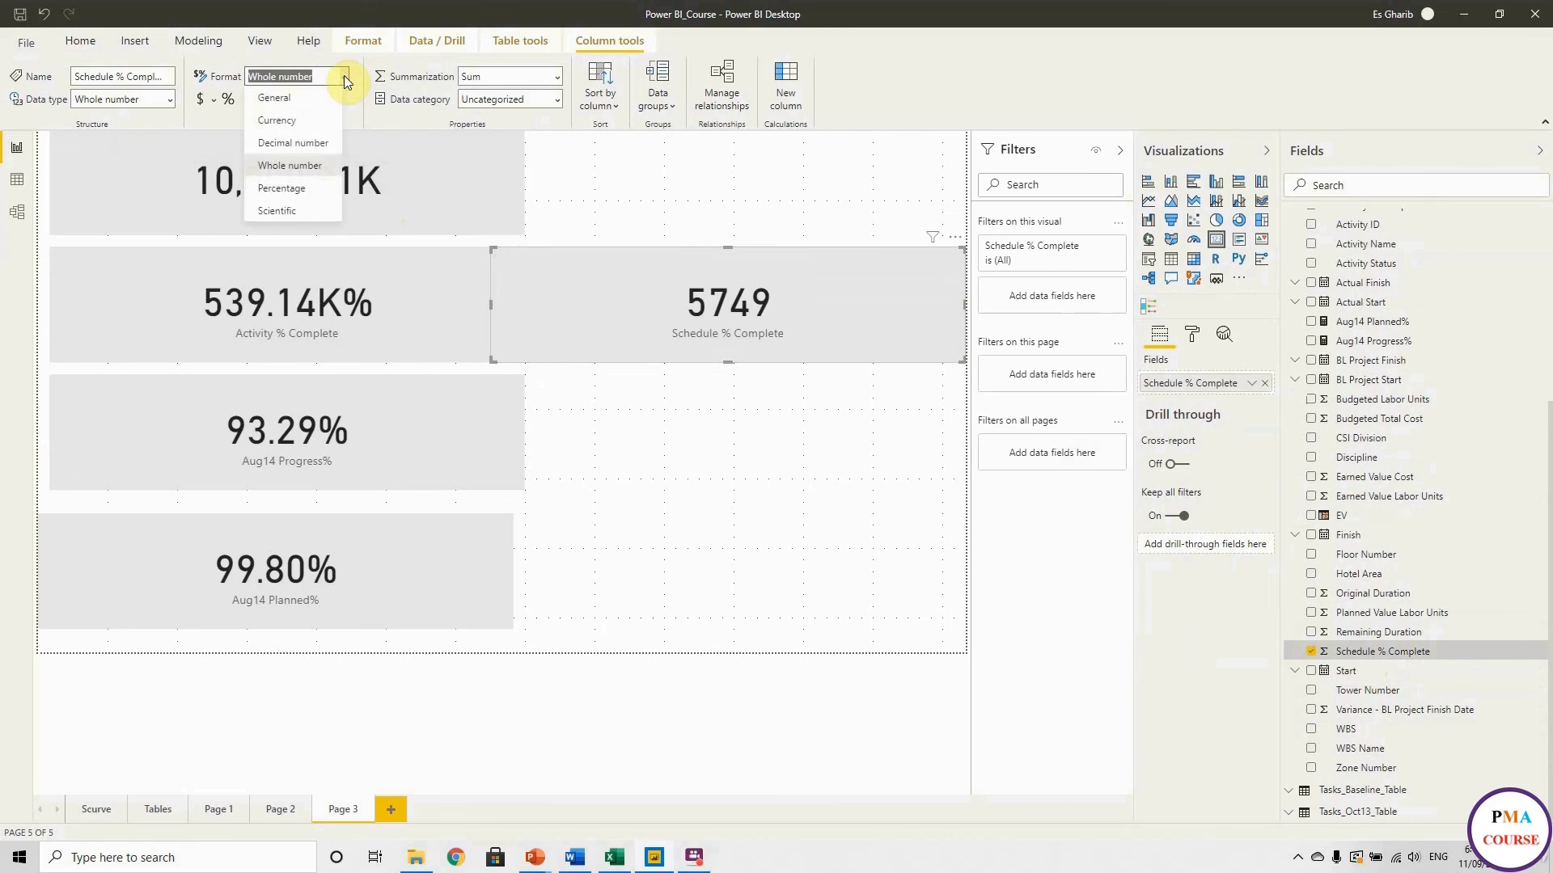
pyautogui.click(305, 212)
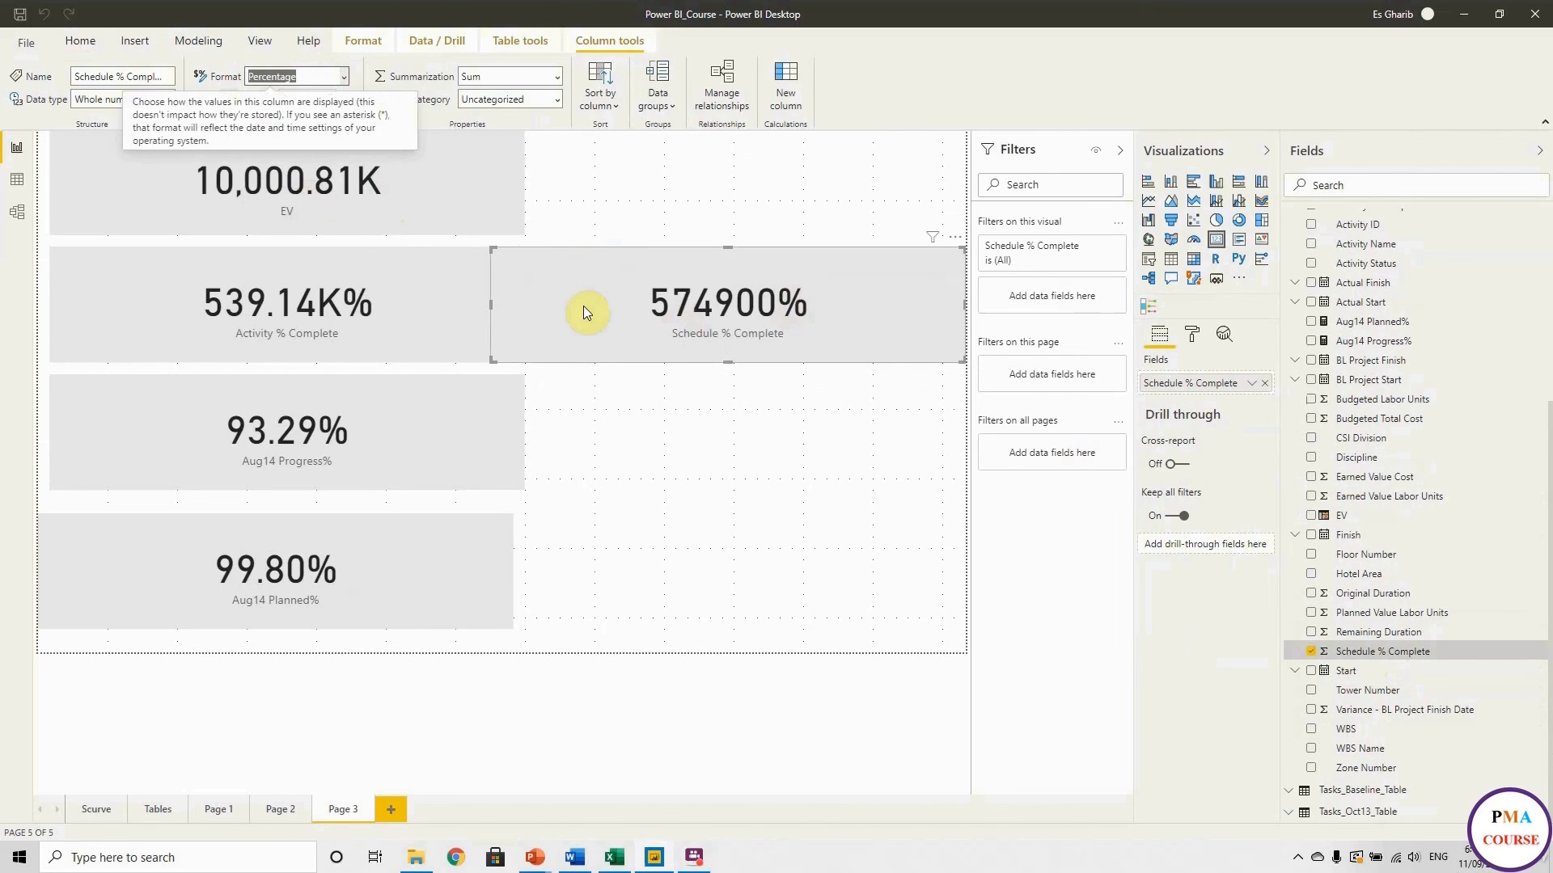
pyautogui.moveTo(584, 311); pyautogui.dragTo(419, 310)
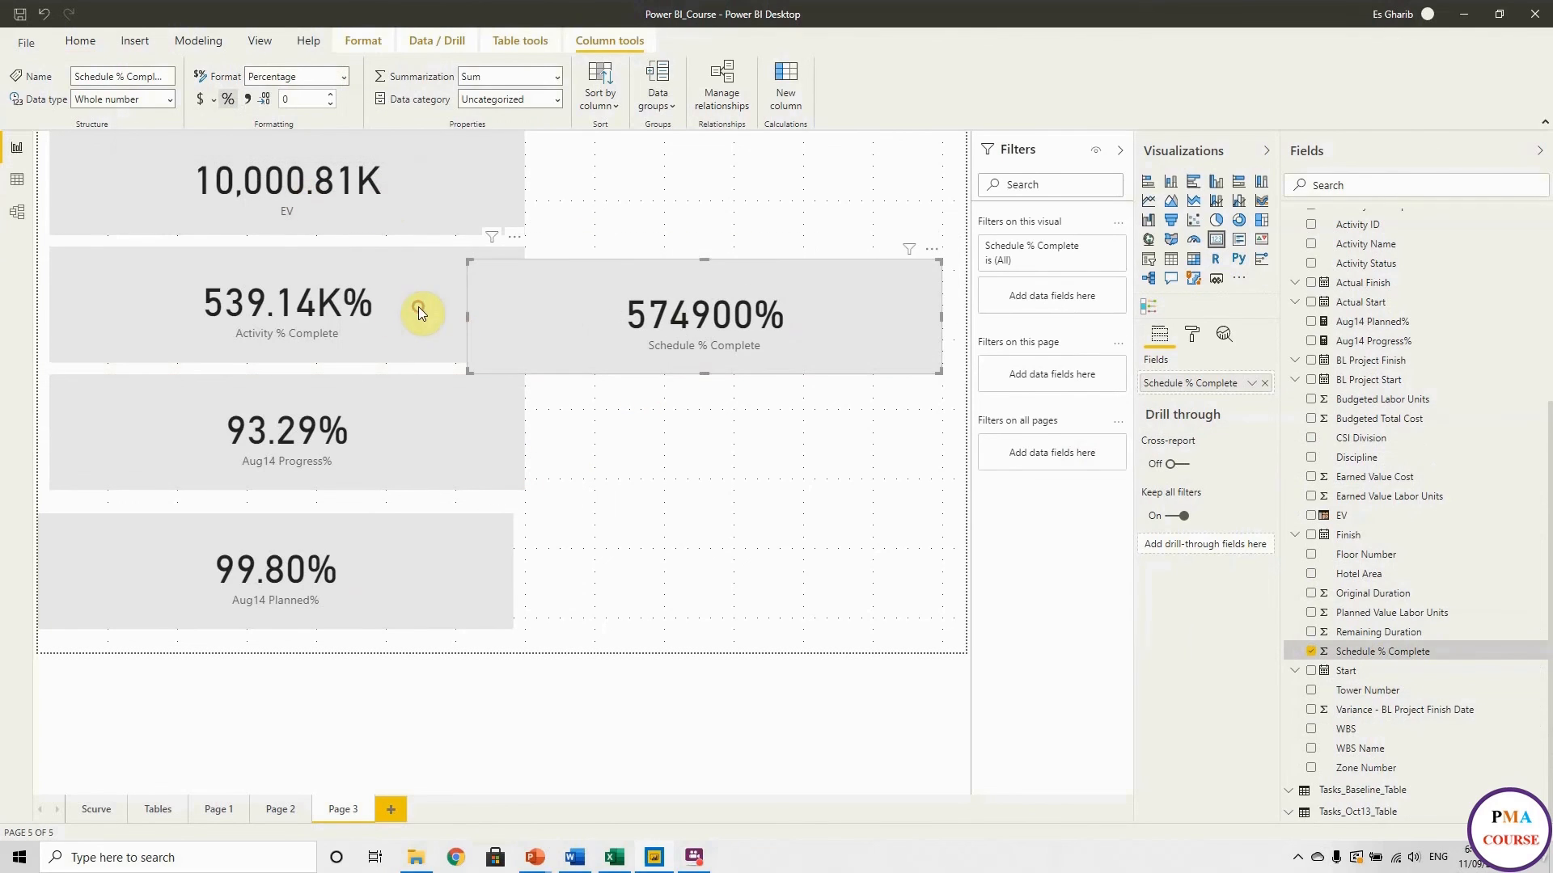
# Select the Activity % Complete and Schedule % Complete cards together and set their background color to red.
pyautogui.click(418, 311)
pyautogui.click(553, 316)
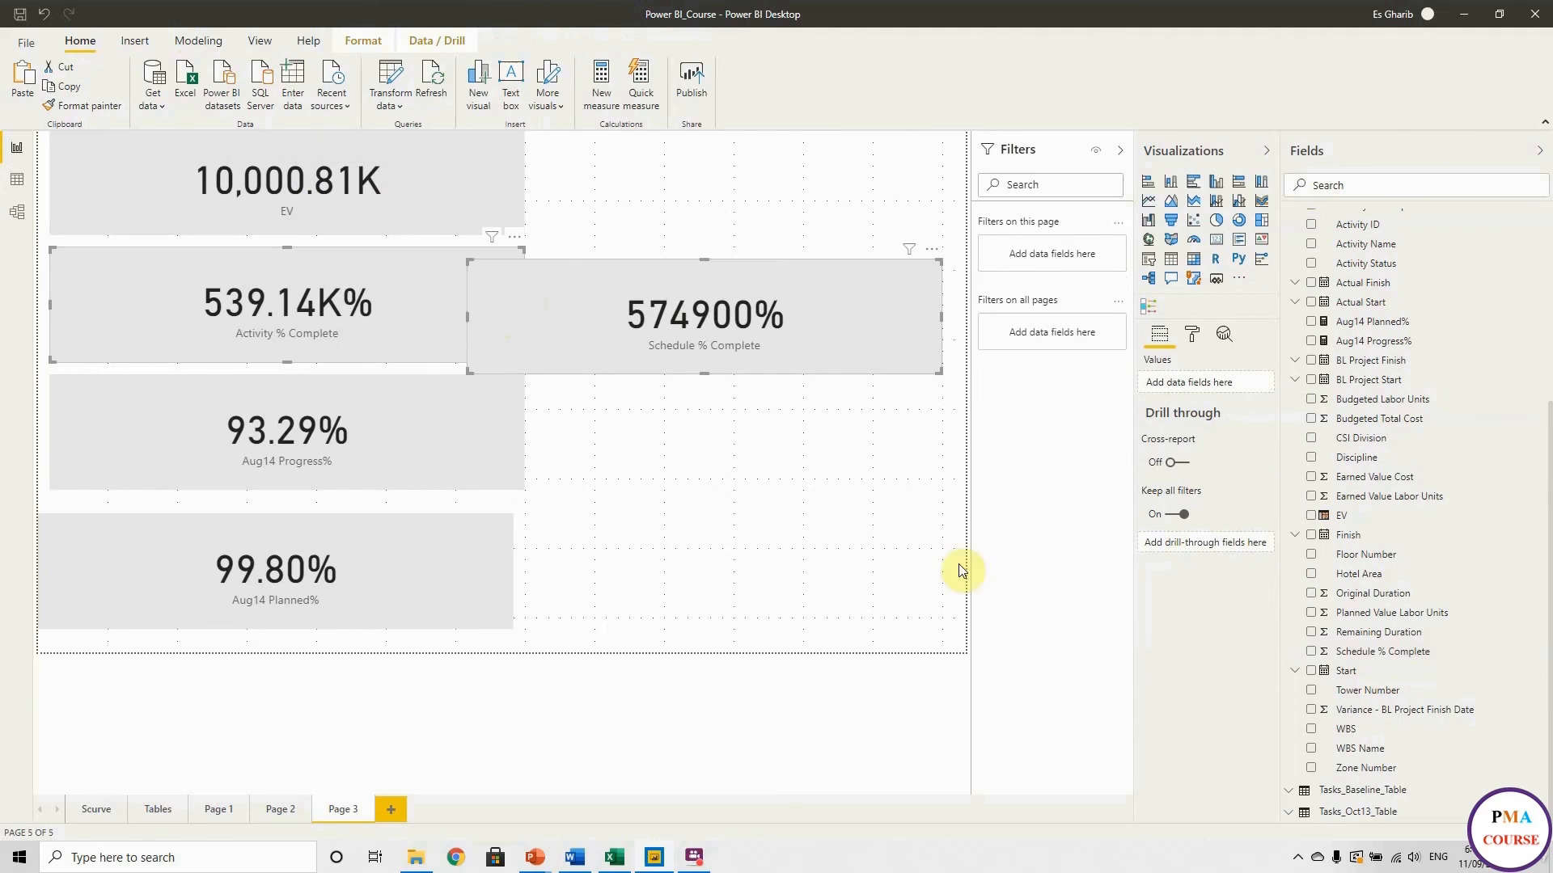
pyautogui.click(1188, 341)
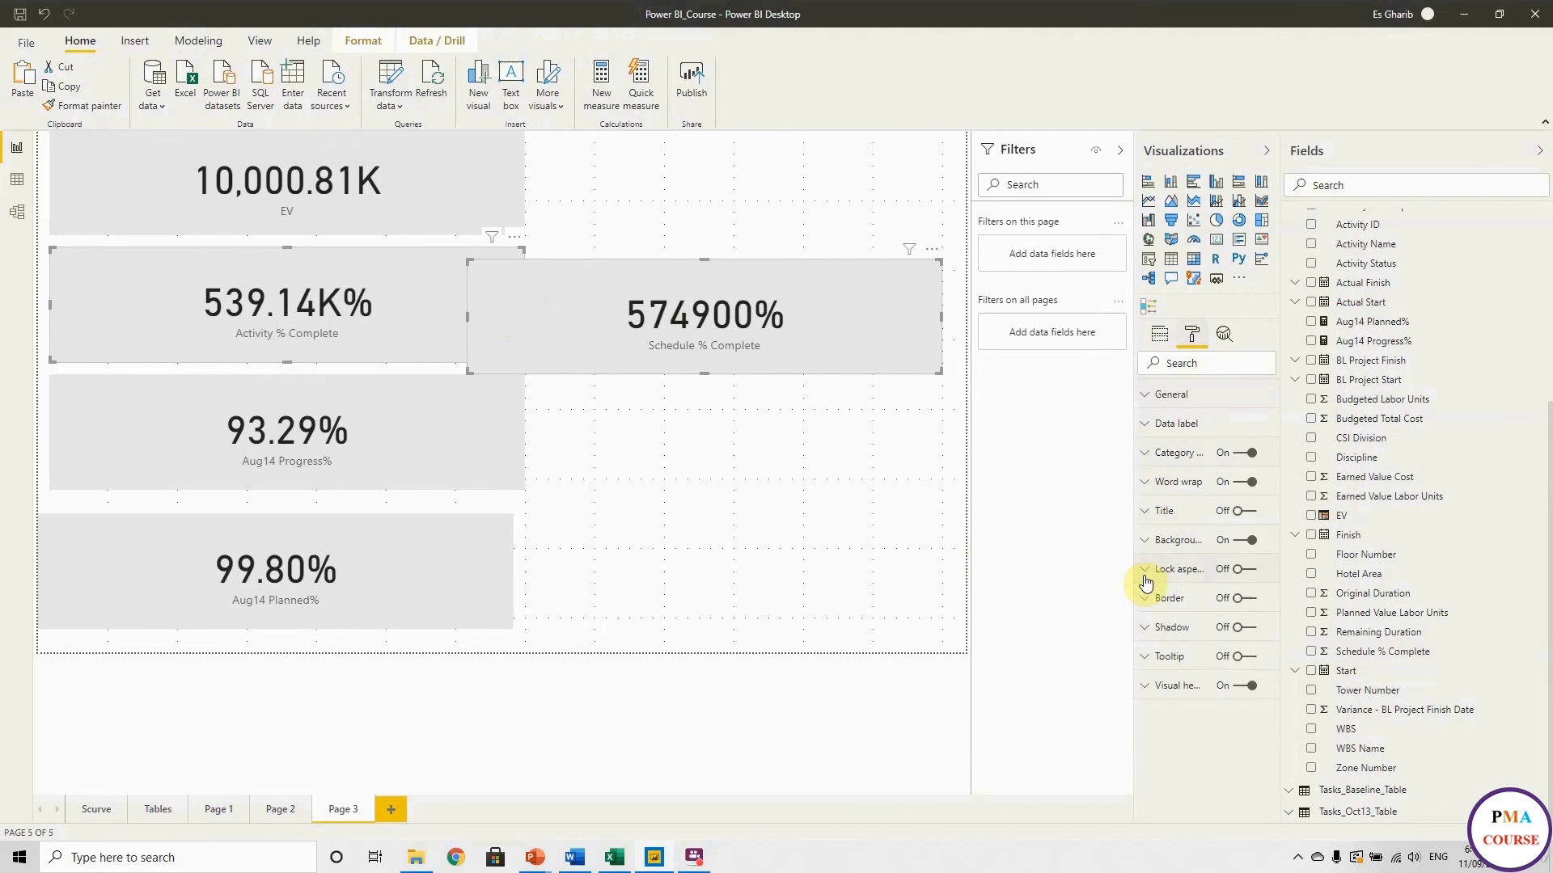
pyautogui.click(1147, 540)
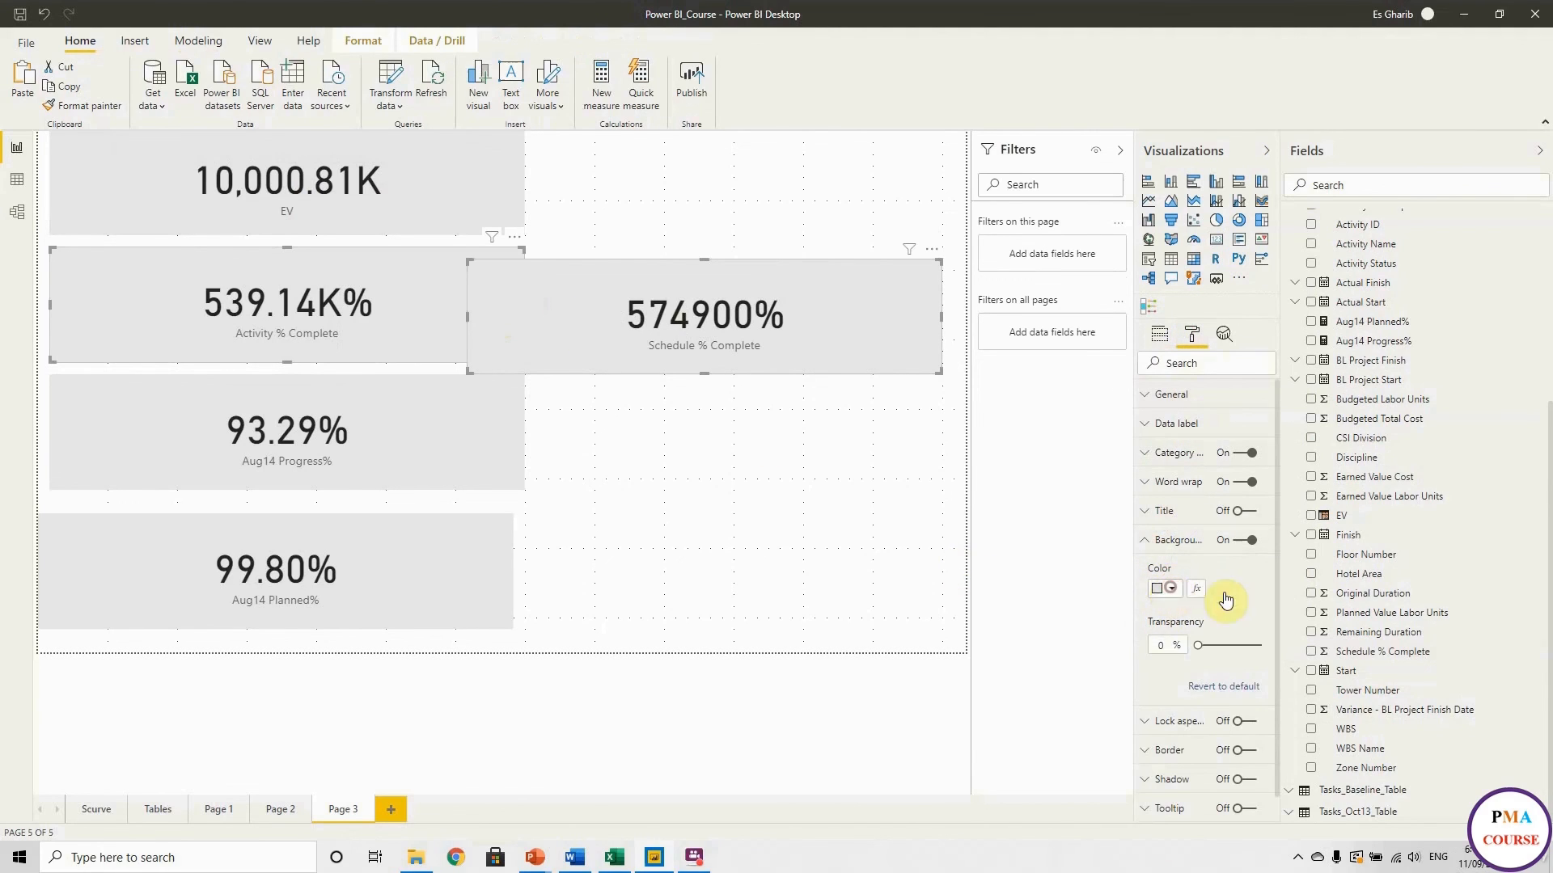
pyautogui.click(1165, 589)
pyautogui.click(1268, 630)
pyautogui.click(821, 540)
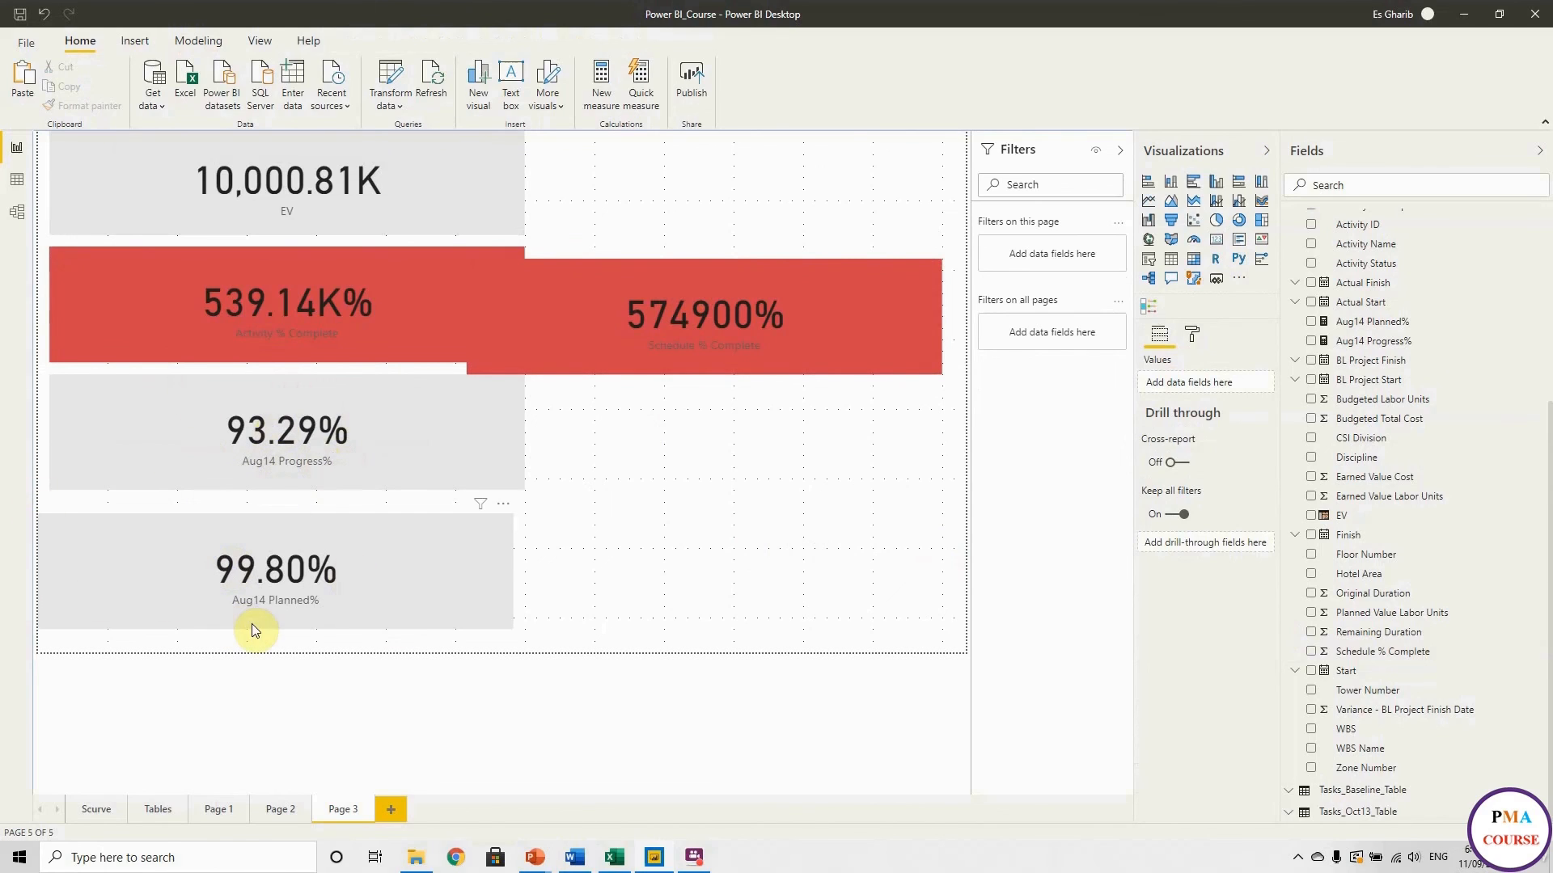
pyautogui.click(702, 544)
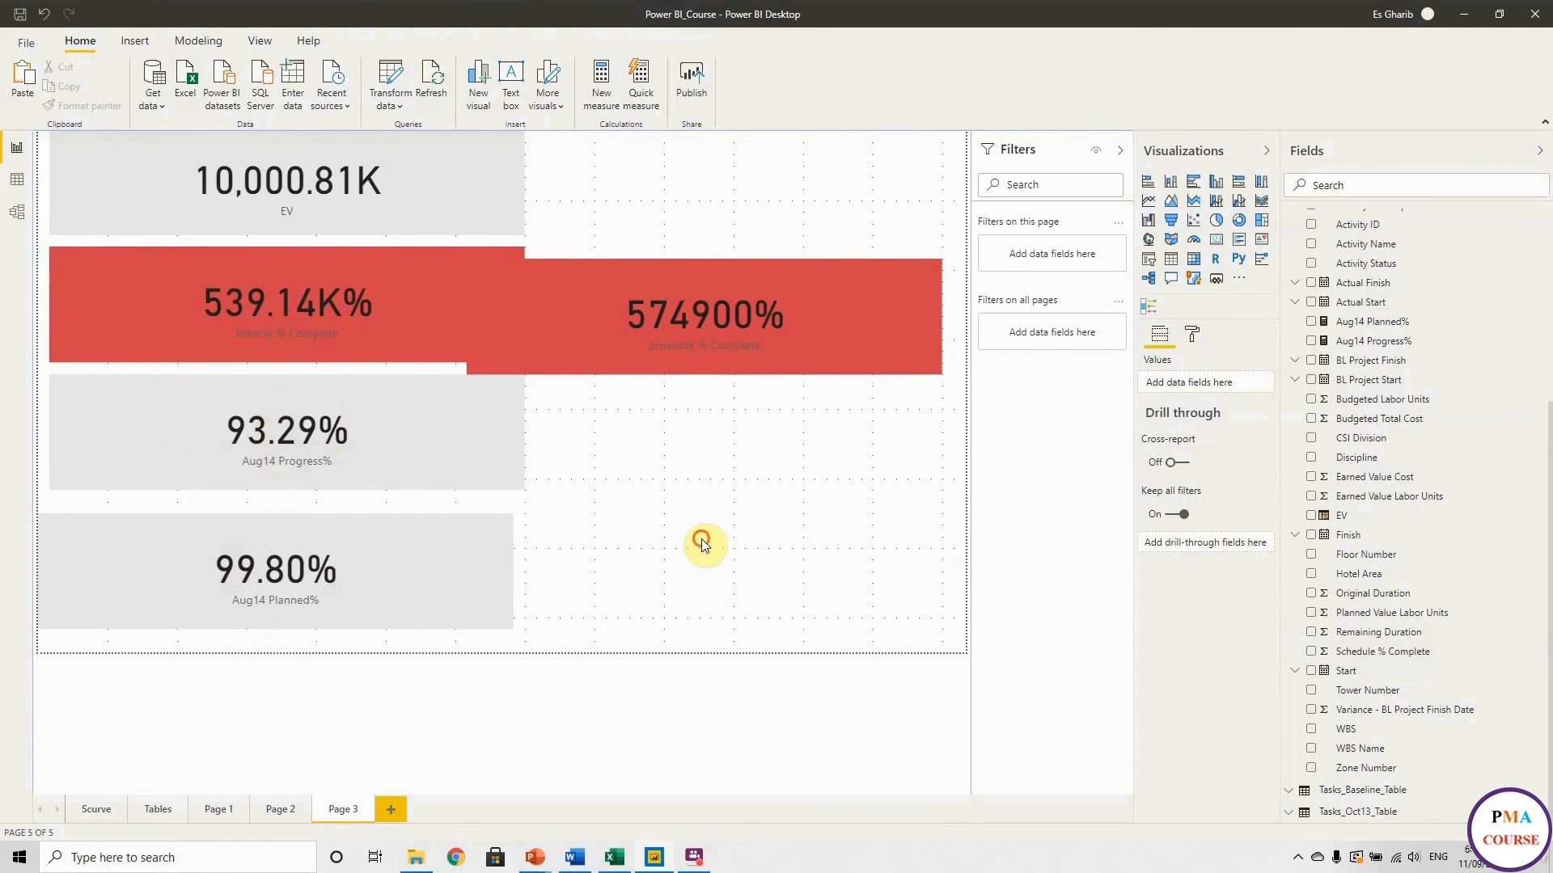